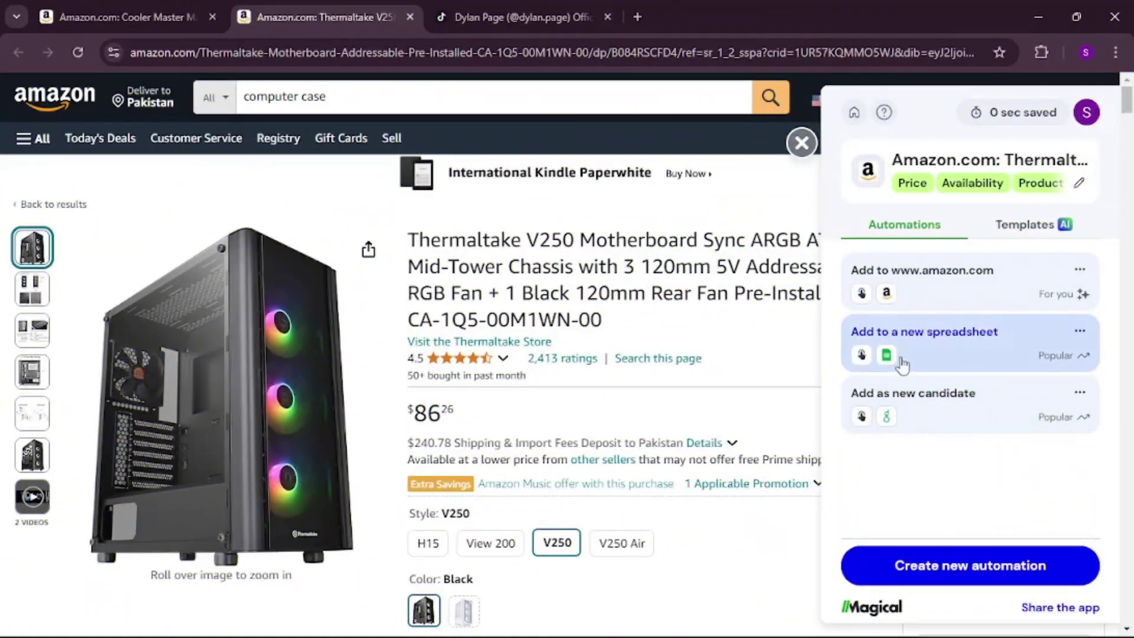
Try to transfer the Thermaltake case's product info from all similar tabs to a new spreadsheet
click(906, 348)
click(654, 176)
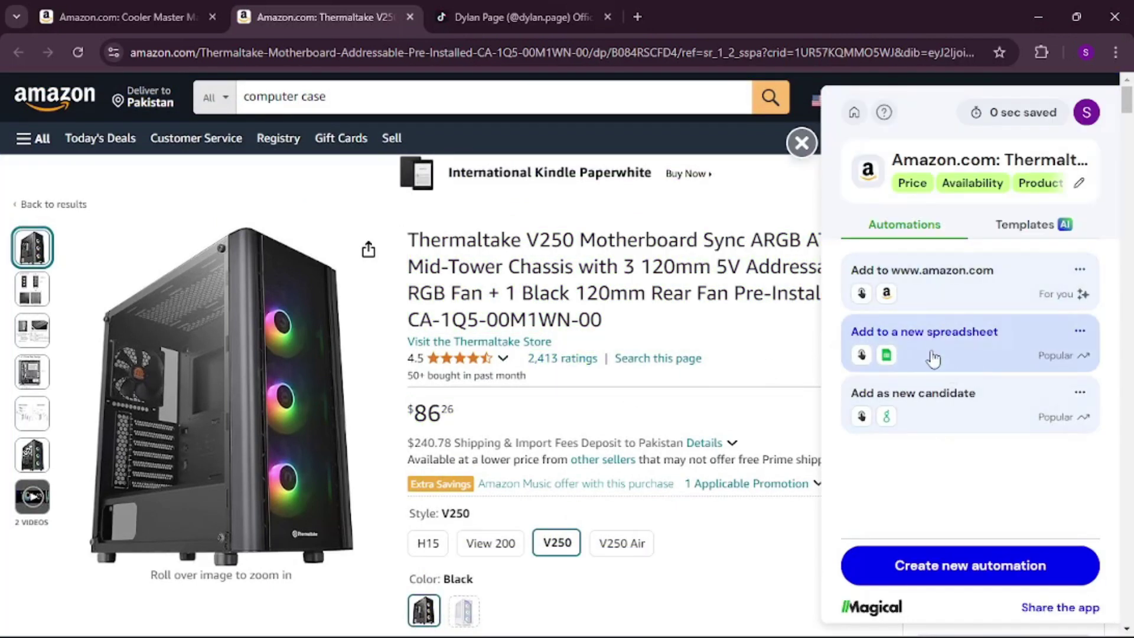
click(897, 332)
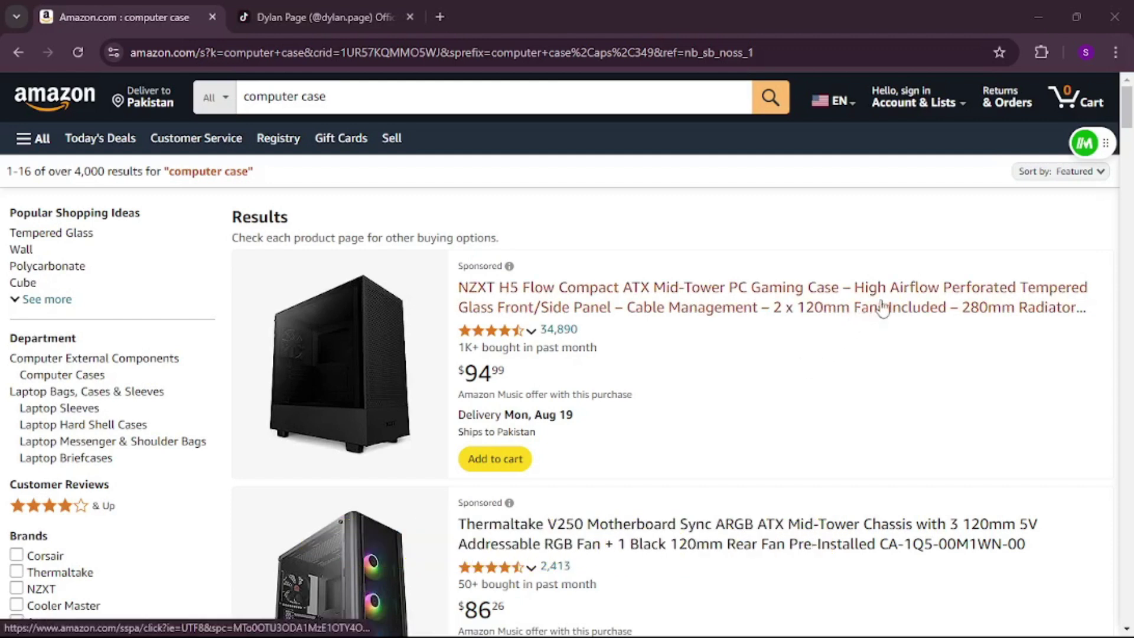
Look over the Magical automations offered for the computer case search results and close the overview
click(1083, 147)
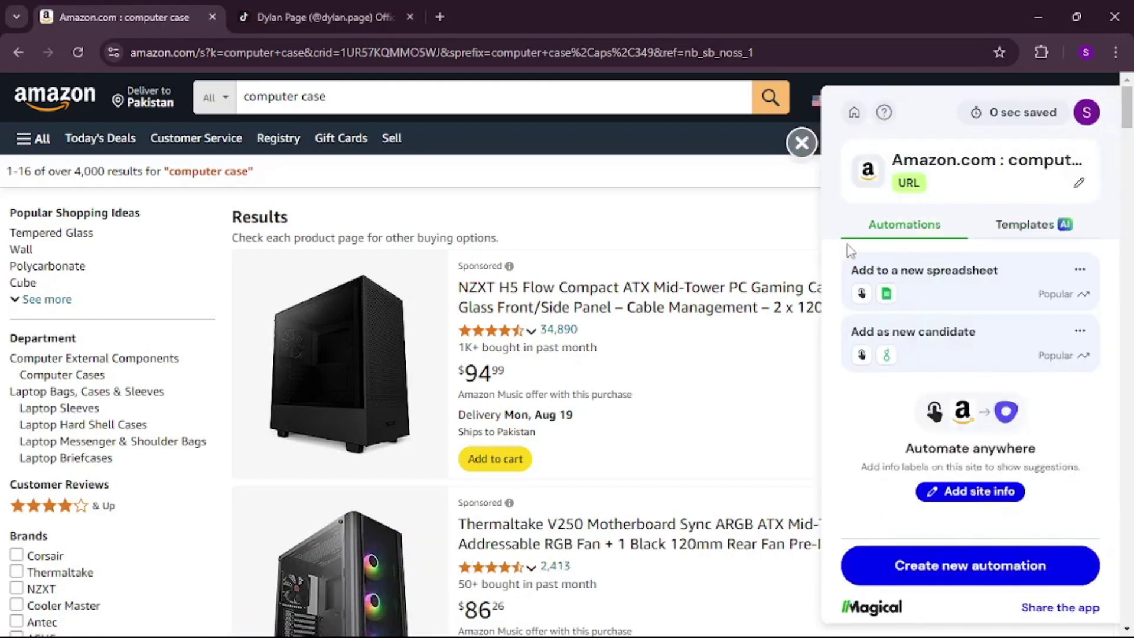
click(687, 280)
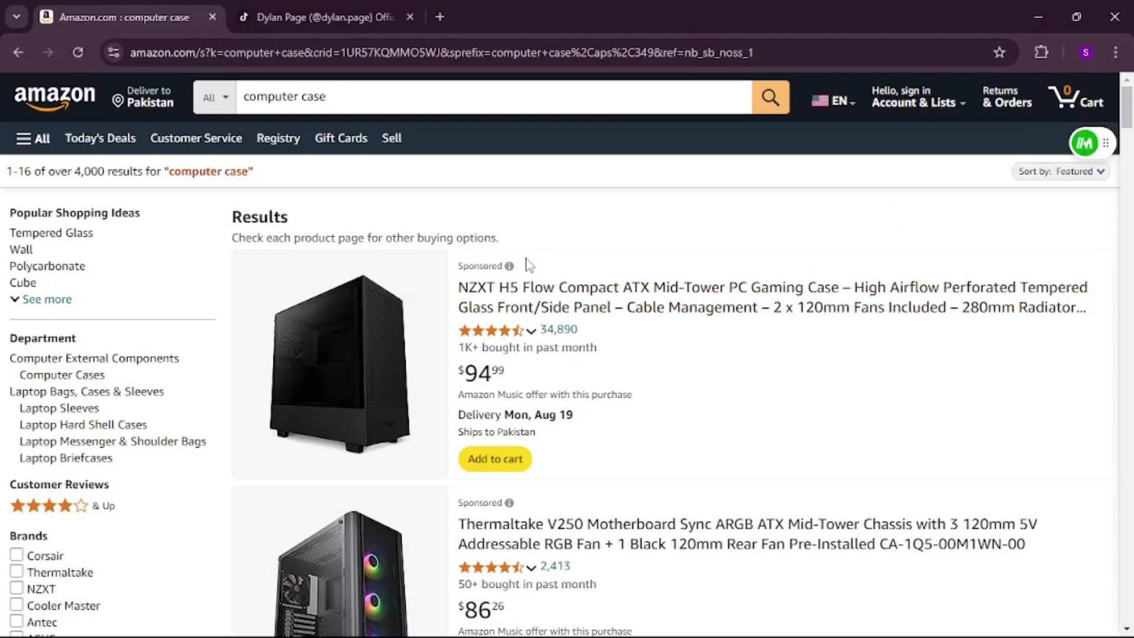
Open the Thermaltake V250 case from the search results in a separate tab
scroll(528, 265, down, 1)
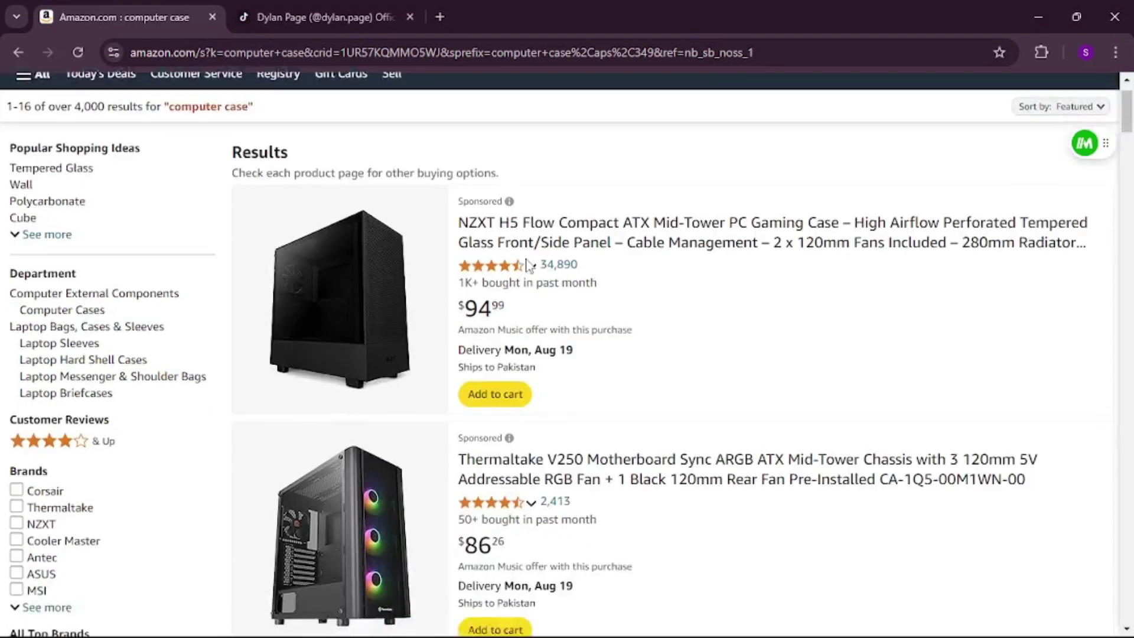
scroll(529, 263, up, 1)
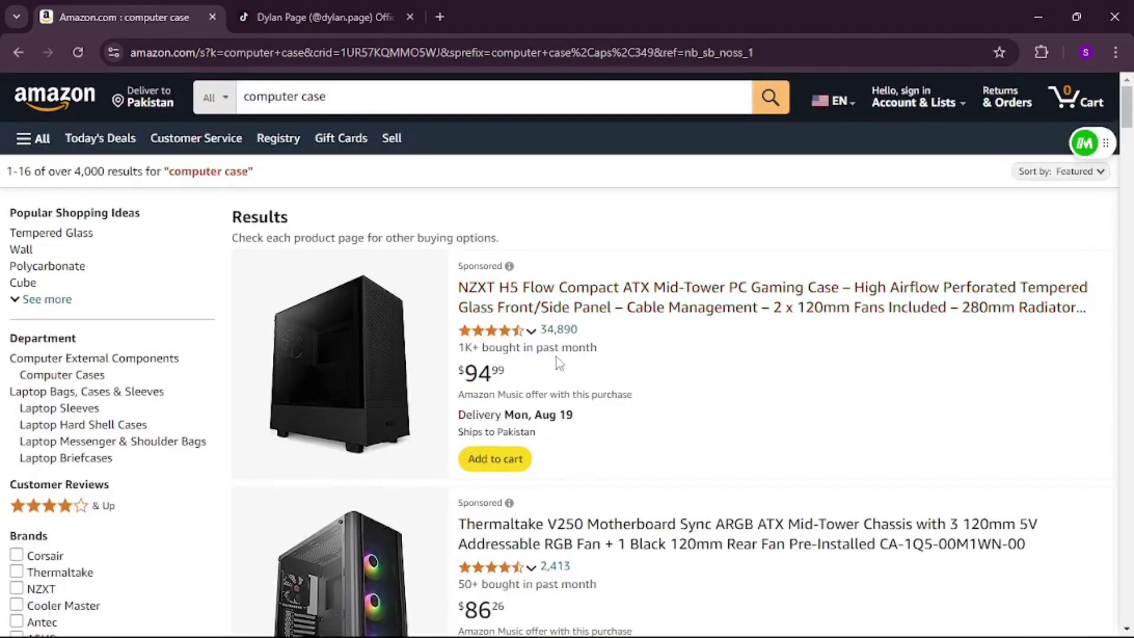
scroll(552, 349, down, 2)
scroll(337, 434, down, 1)
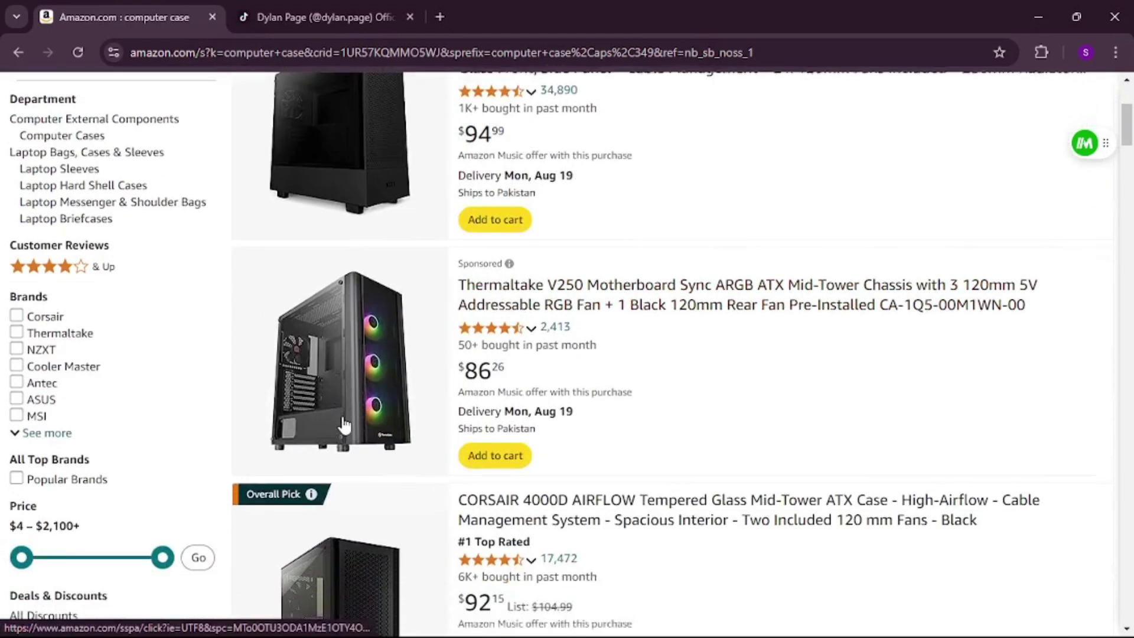
right_click(366, 366)
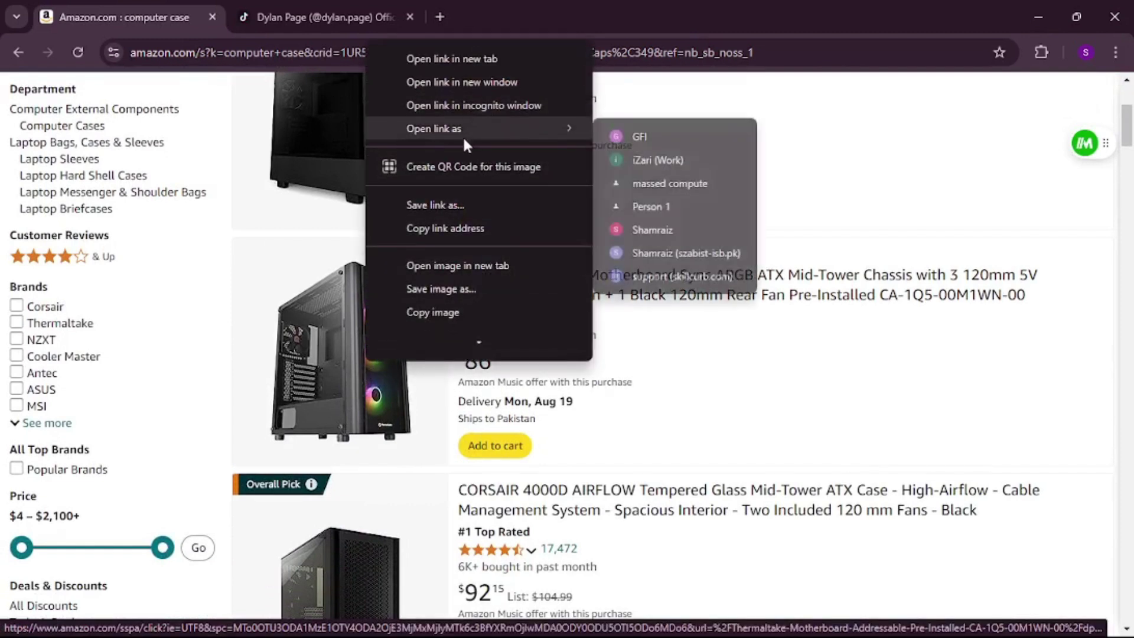
click(451, 56)
Open the product page of the Cooler Master MasterBox Q300L from the search results
scroll(425, 406, down, 7)
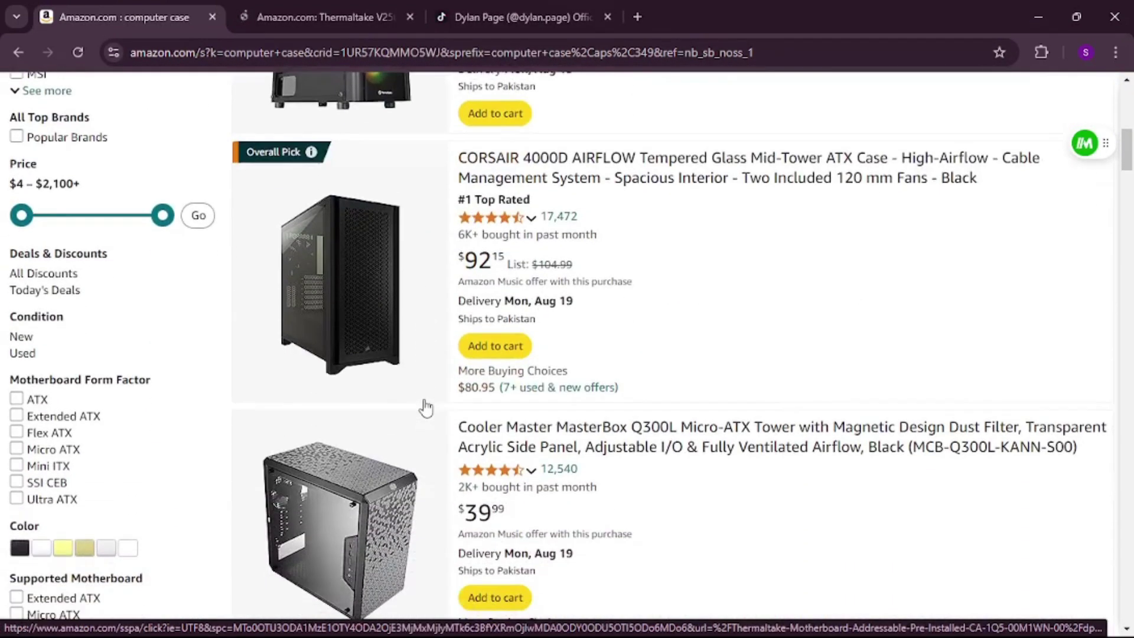
click(425, 407)
scroll(425, 406, down, 2)
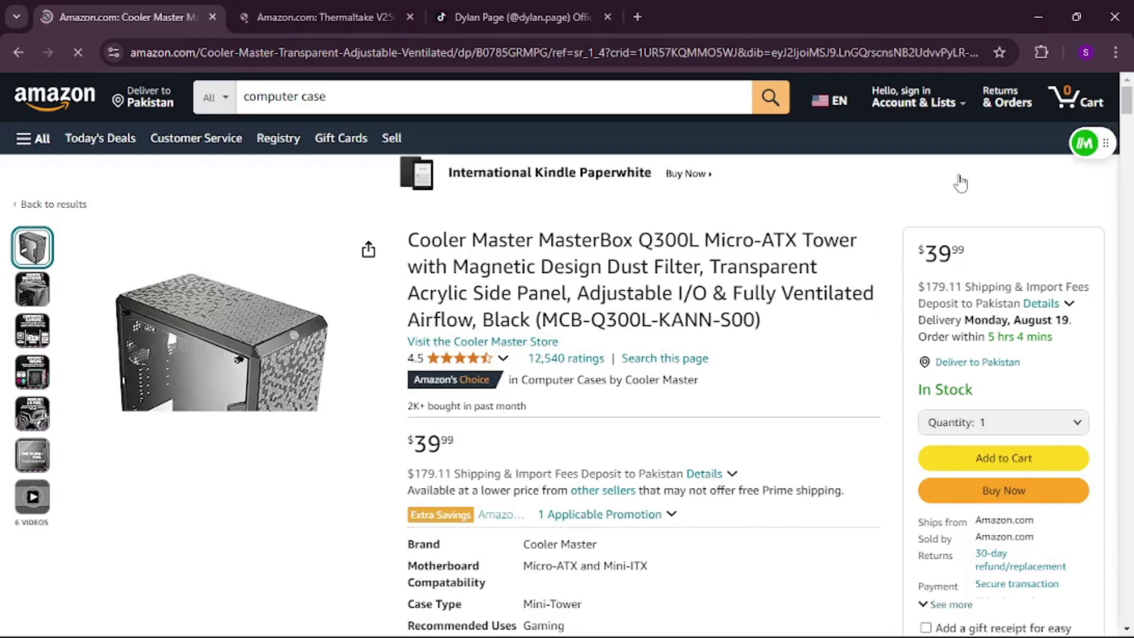
Start editing Magical's site info labels for the Cooler Master product page and dismiss the "For you" automations announcement
click(1084, 143)
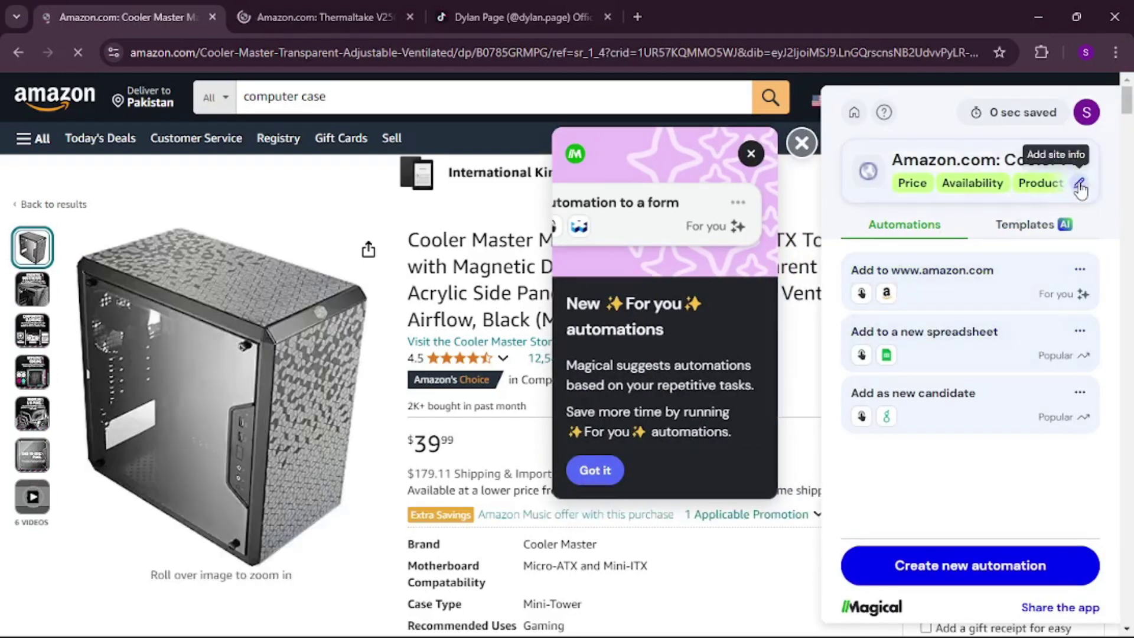
click(1080, 188)
click(751, 154)
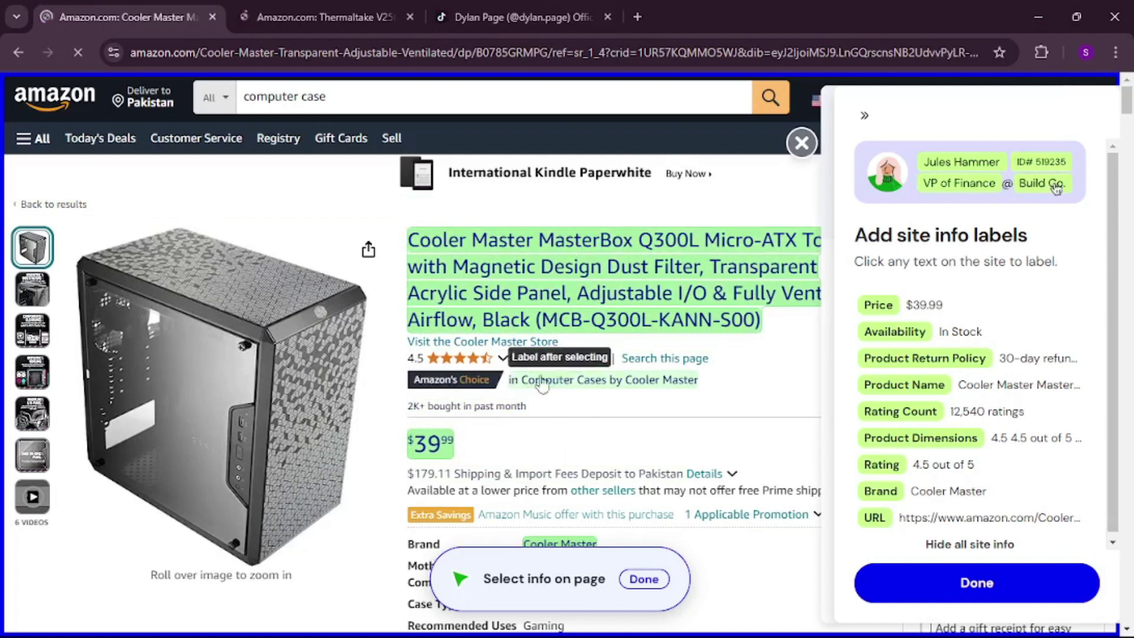
Label the Black value in the Cooler Master product details with a newly created "color" label
scroll(544, 461, down, 7)
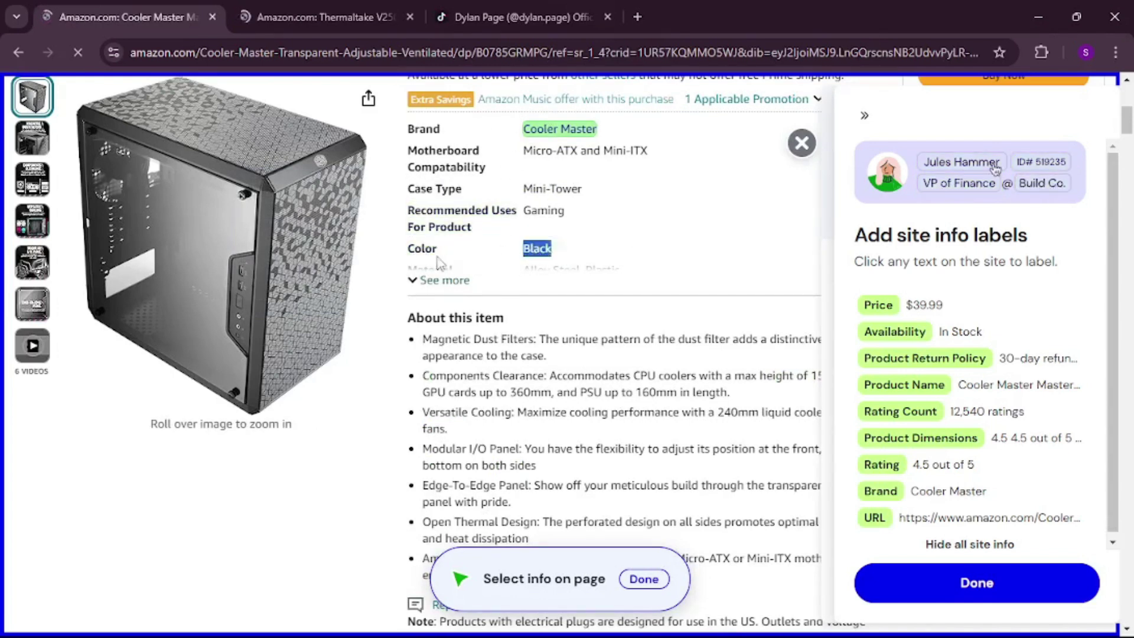
click(549, 289)
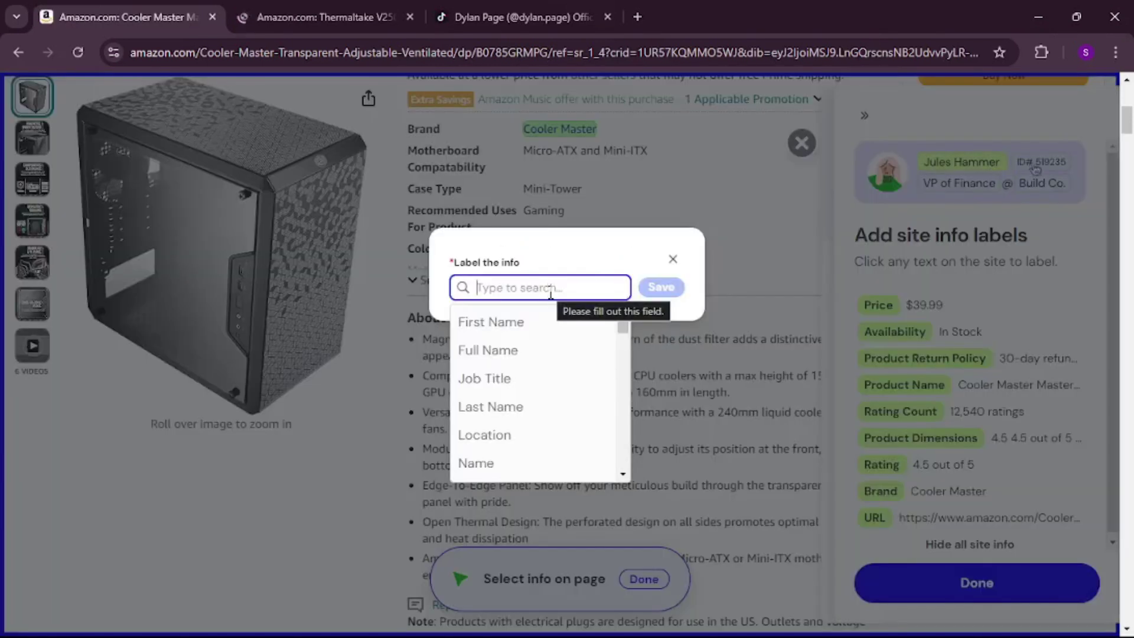
text(color)
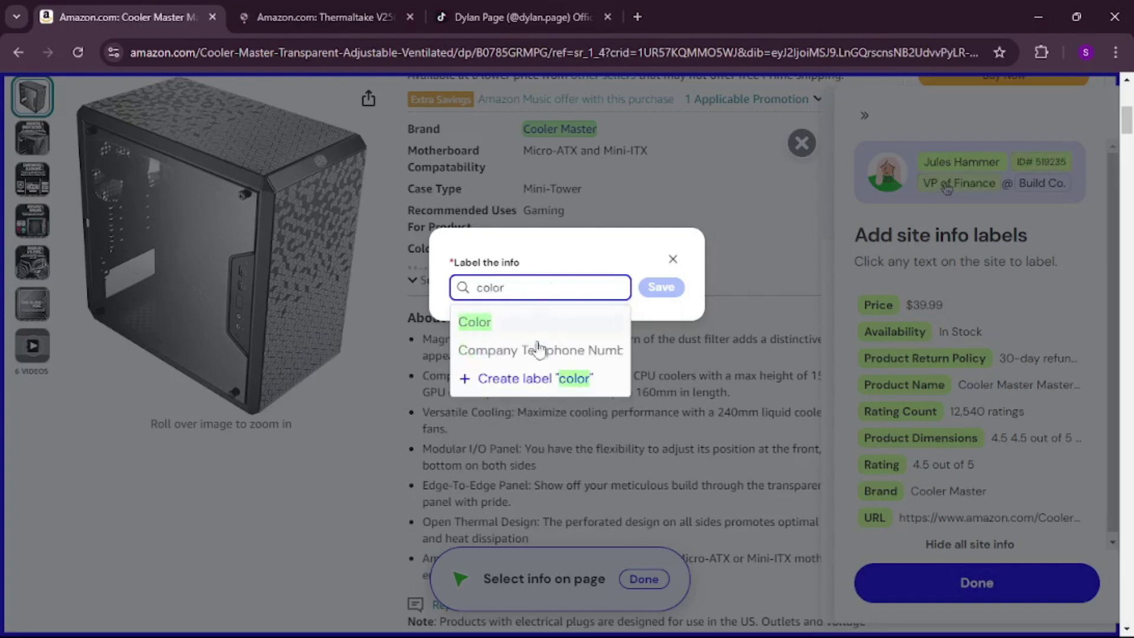
click(528, 385)
click(661, 287)
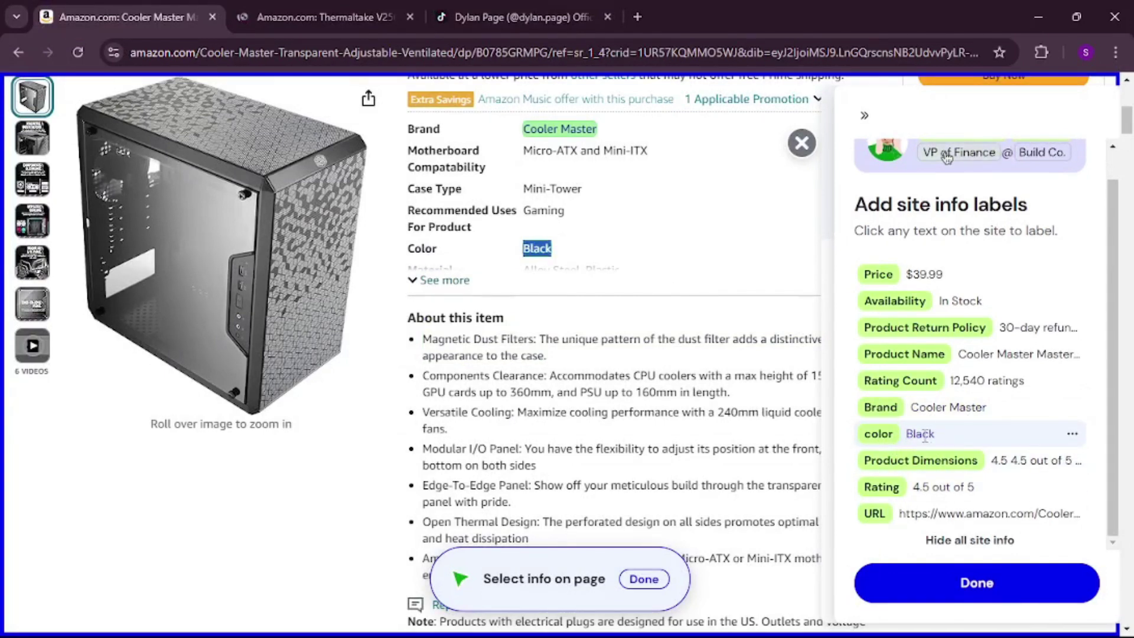
Label the whole bullet list under "About this item" with a newly created "about" label and finish labelling the page
scroll(573, 384, down, 3)
scroll(572, 394, up, 1)
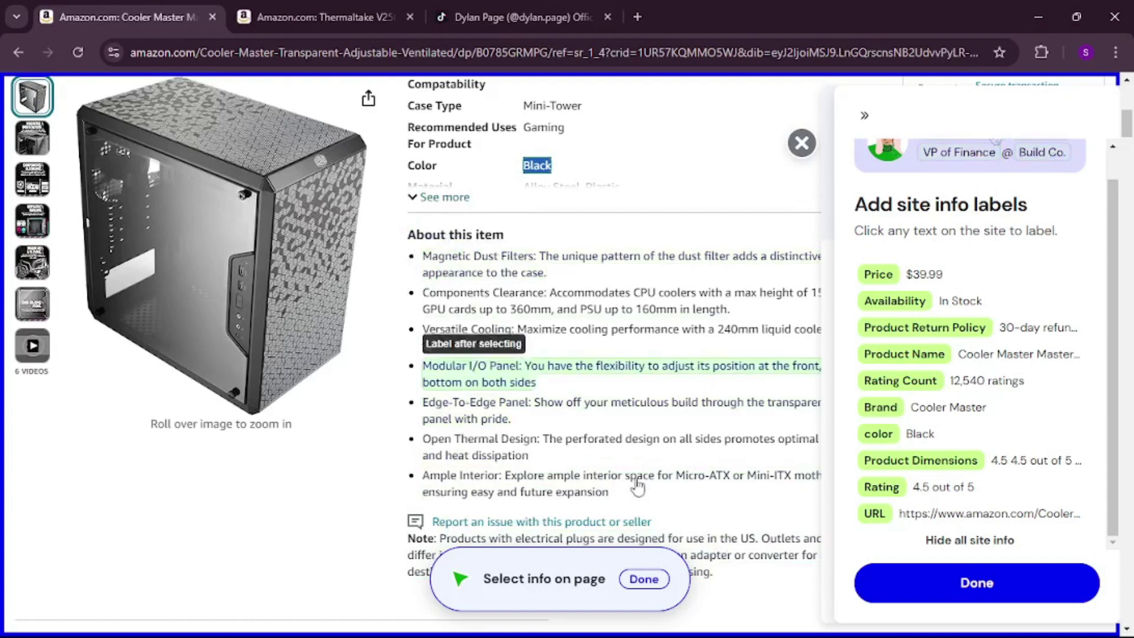
drag(427, 264, 727, 502)
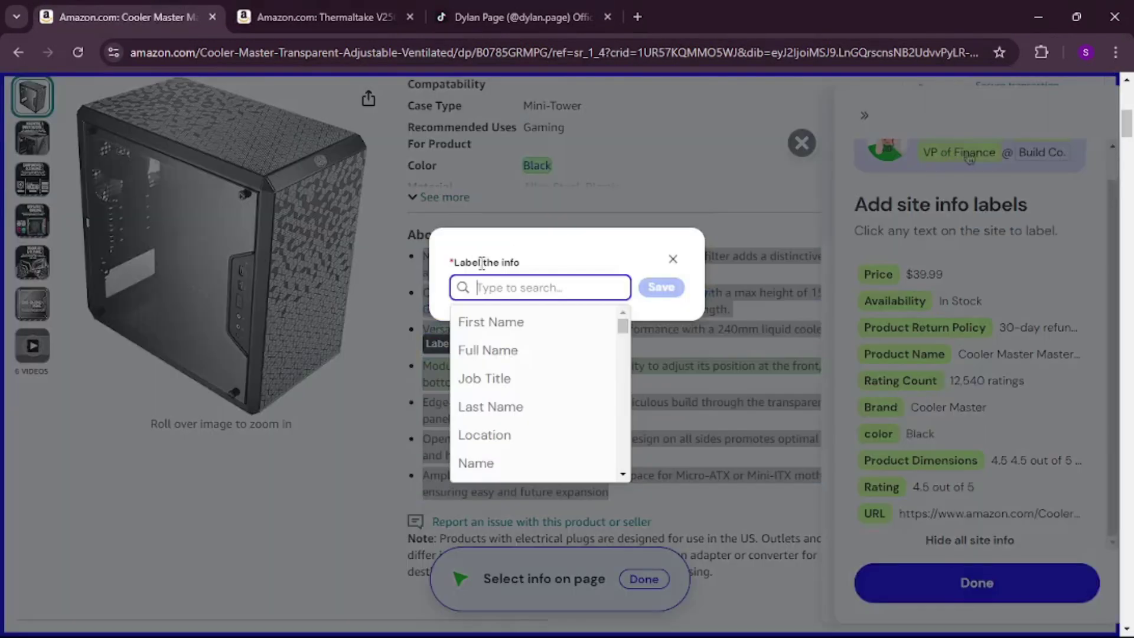
text(about)
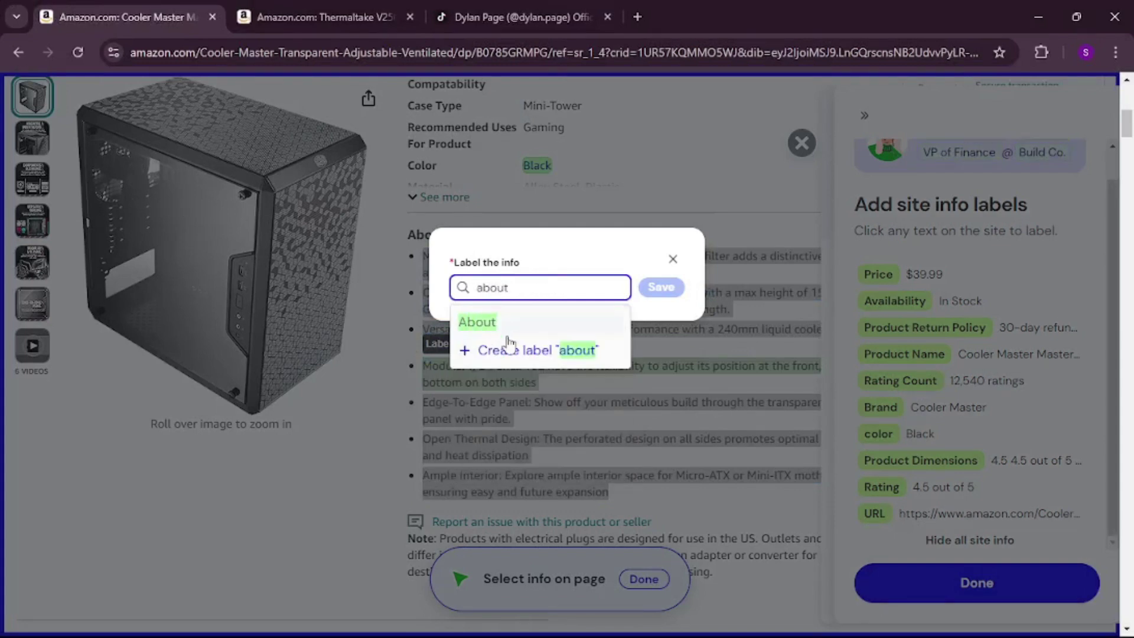
click(506, 352)
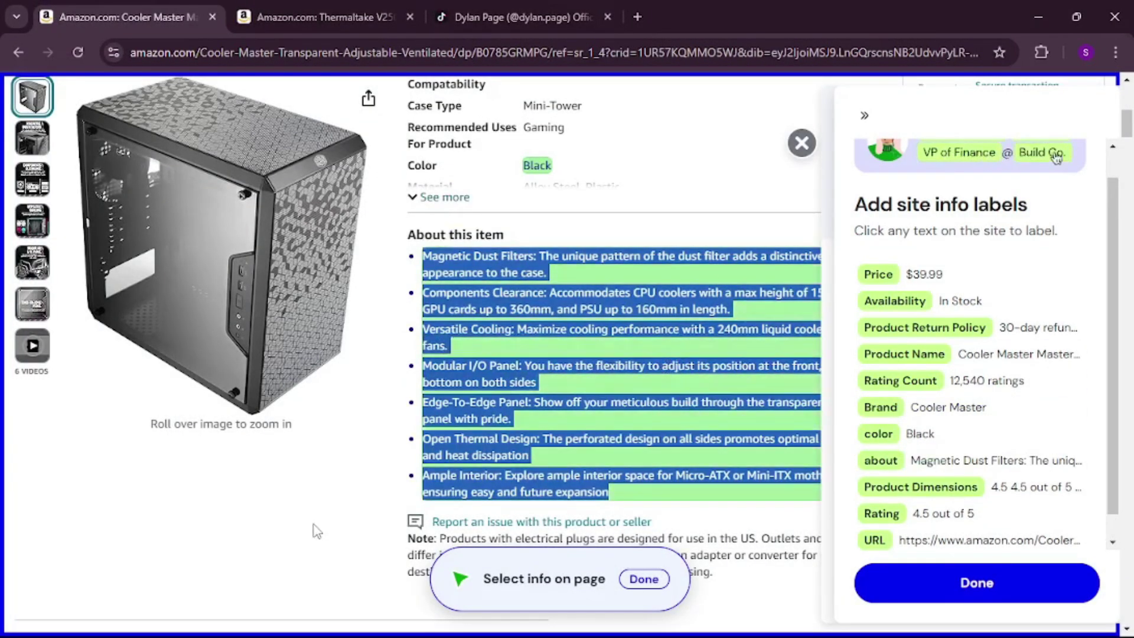
click(310, 554)
scroll(961, 435, down, 1)
scroll(928, 356, up, 1)
scroll(928, 356, up, 1)
click(974, 583)
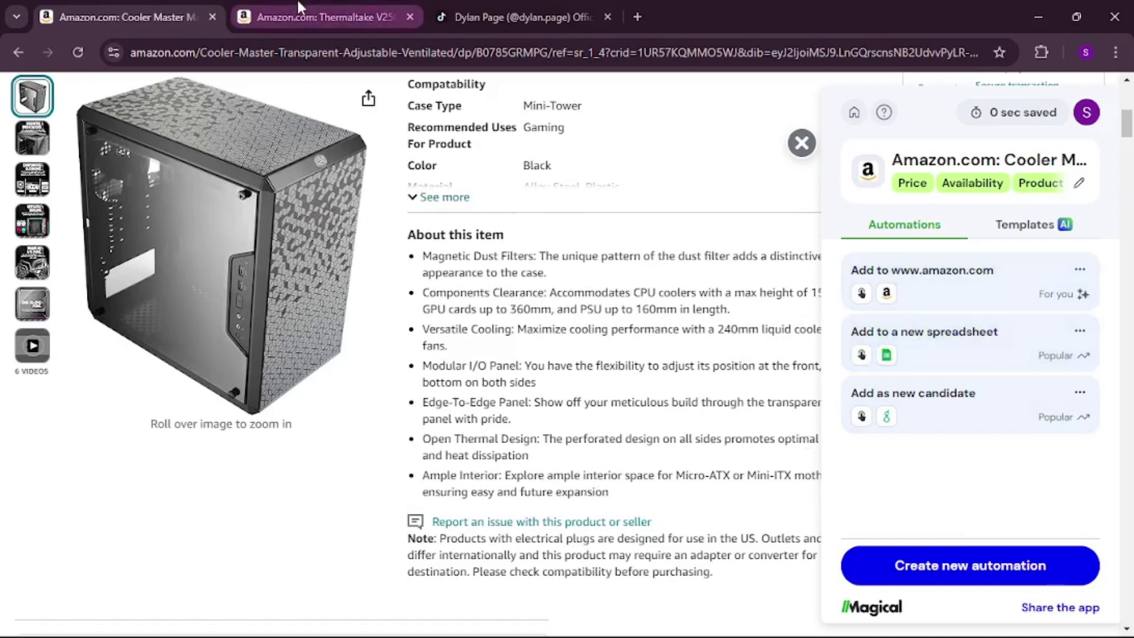
Check the site info labels Magical picked up on the Thermaltake V250 page, including color and about, and leave label editing
click(302, 17)
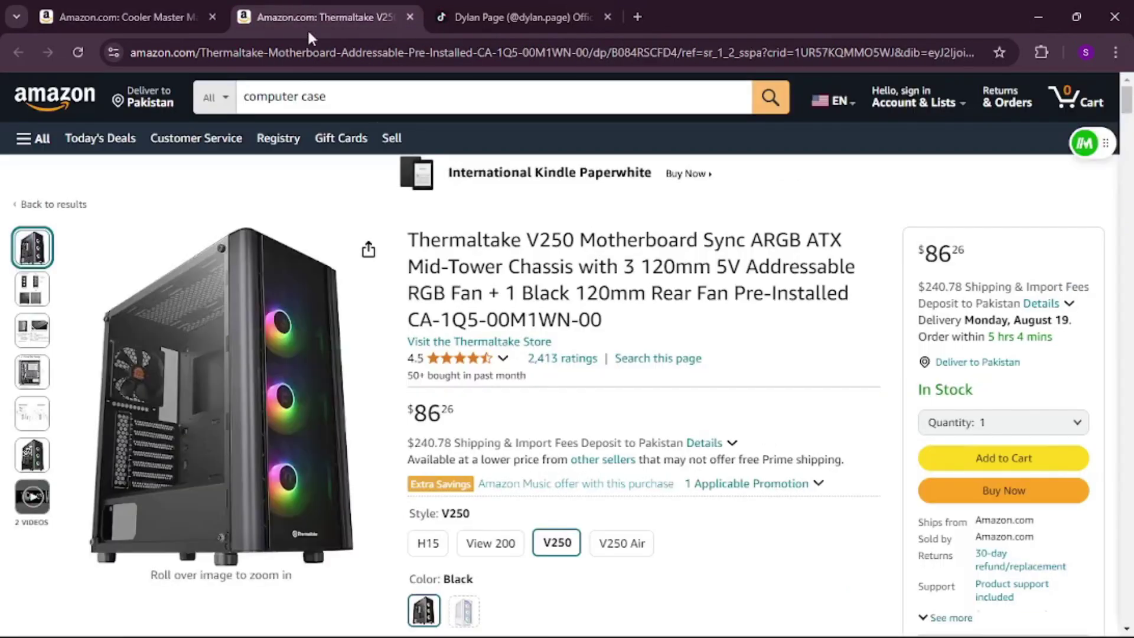
click(1090, 152)
click(933, 414)
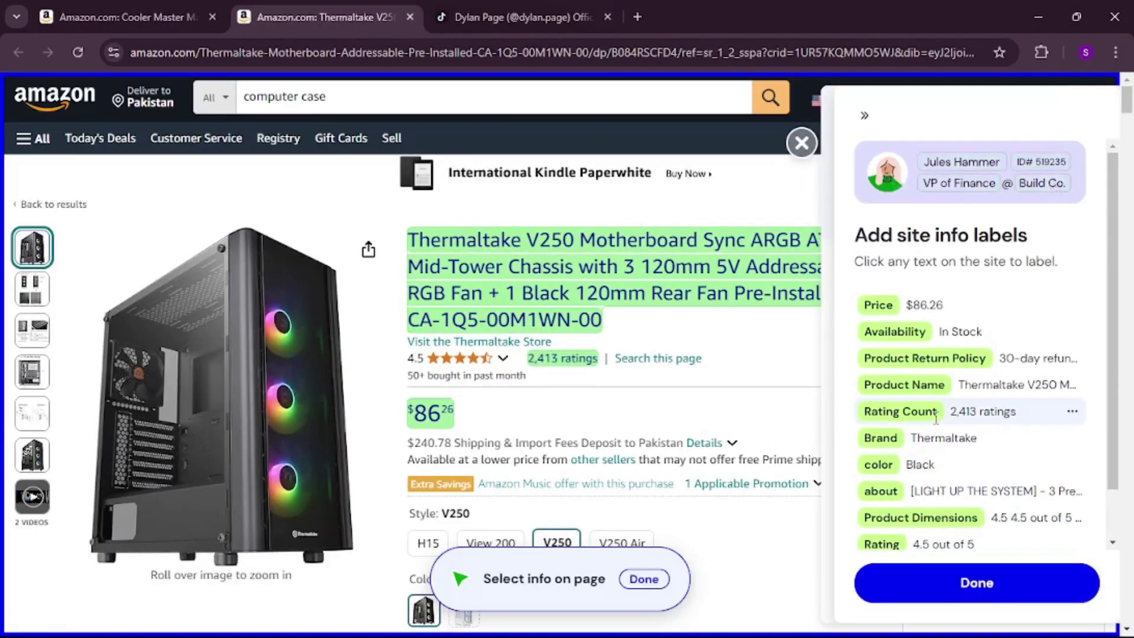
scroll(938, 415, down, 1)
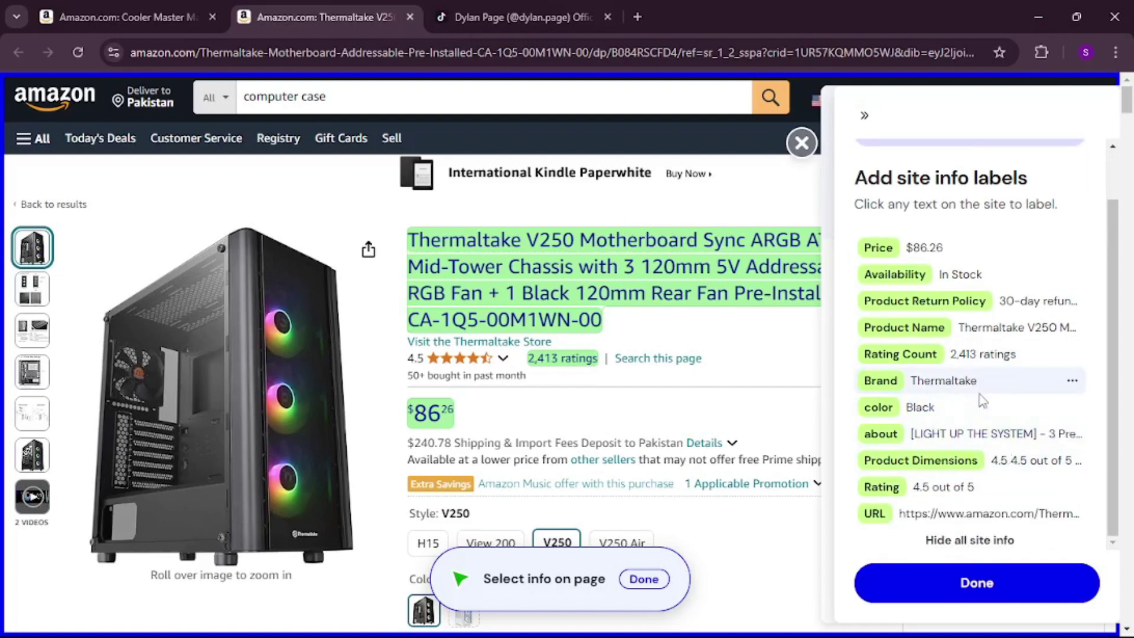
scroll(640, 398, down, 7)
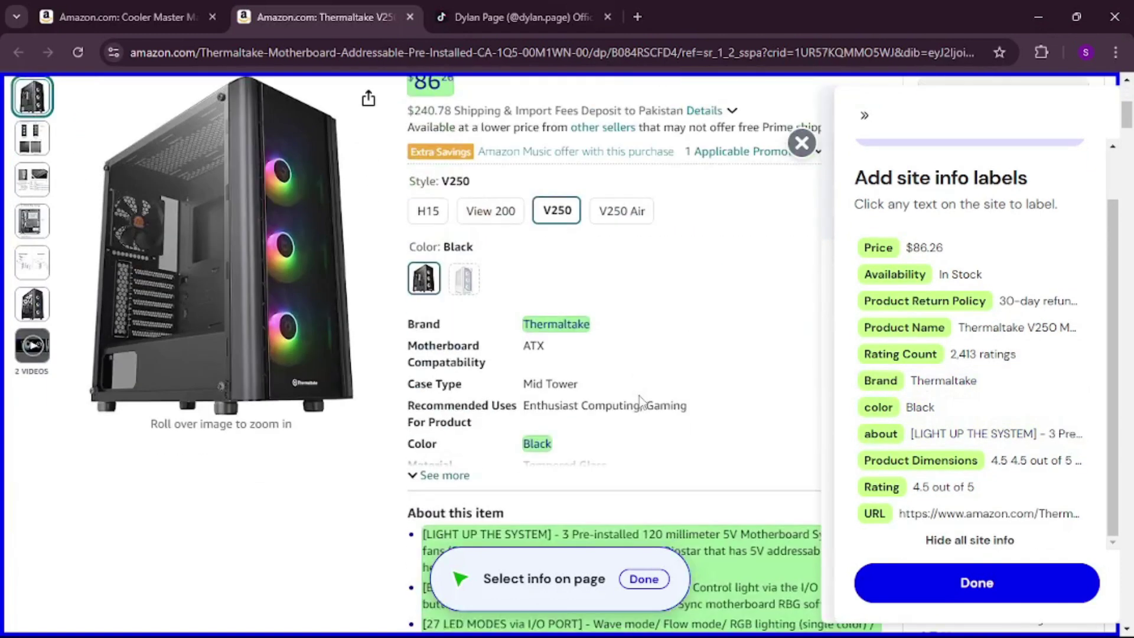
scroll(627, 381, up, 7)
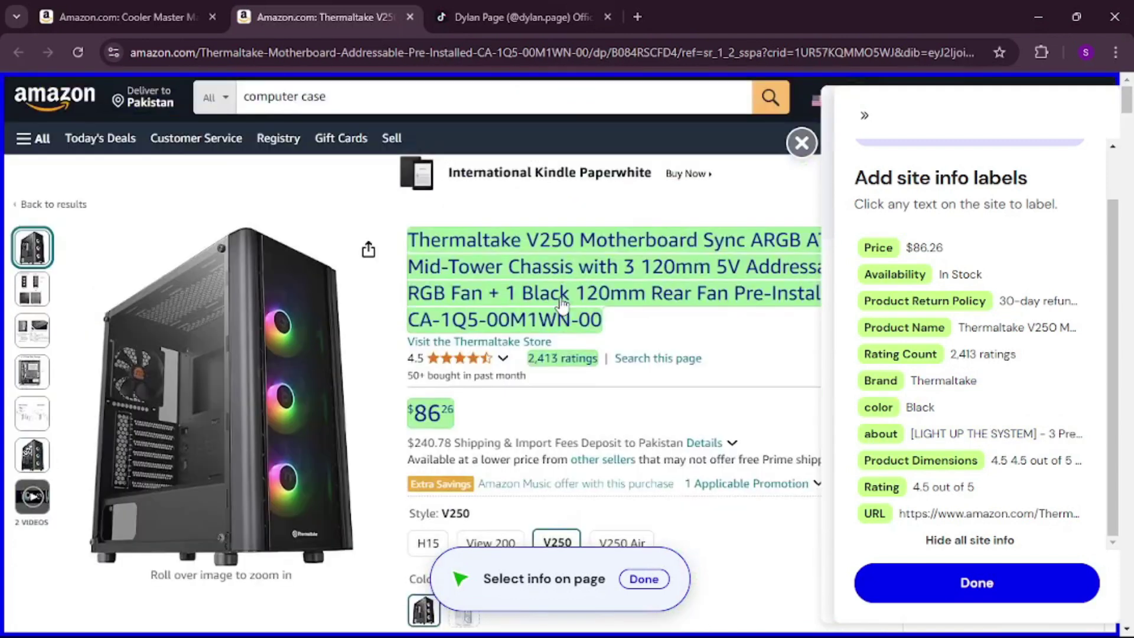
click(960, 578)
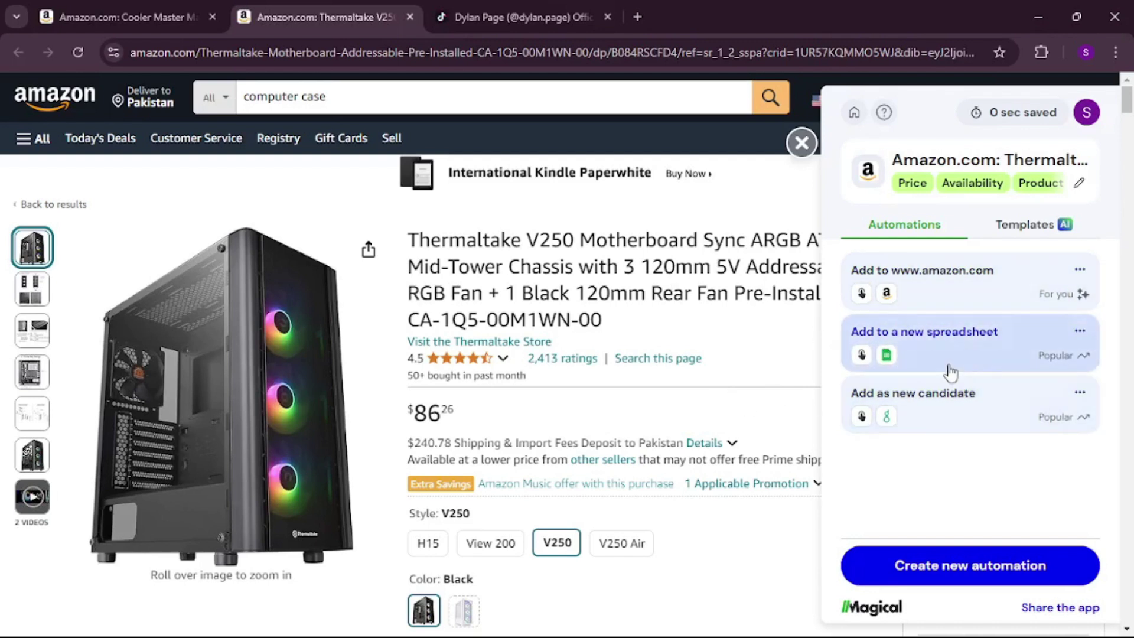
Transfer the labelled info from all similar Amazon tabs to a new spreadsheet, granting Magical access to Google Sheets
click(988, 346)
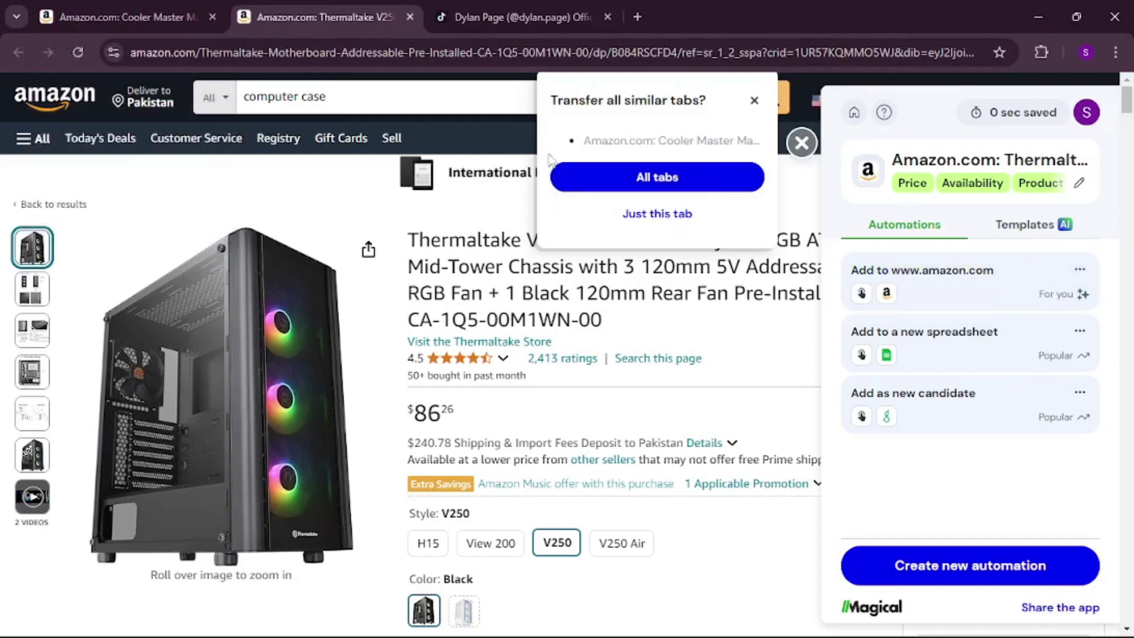
click(661, 187)
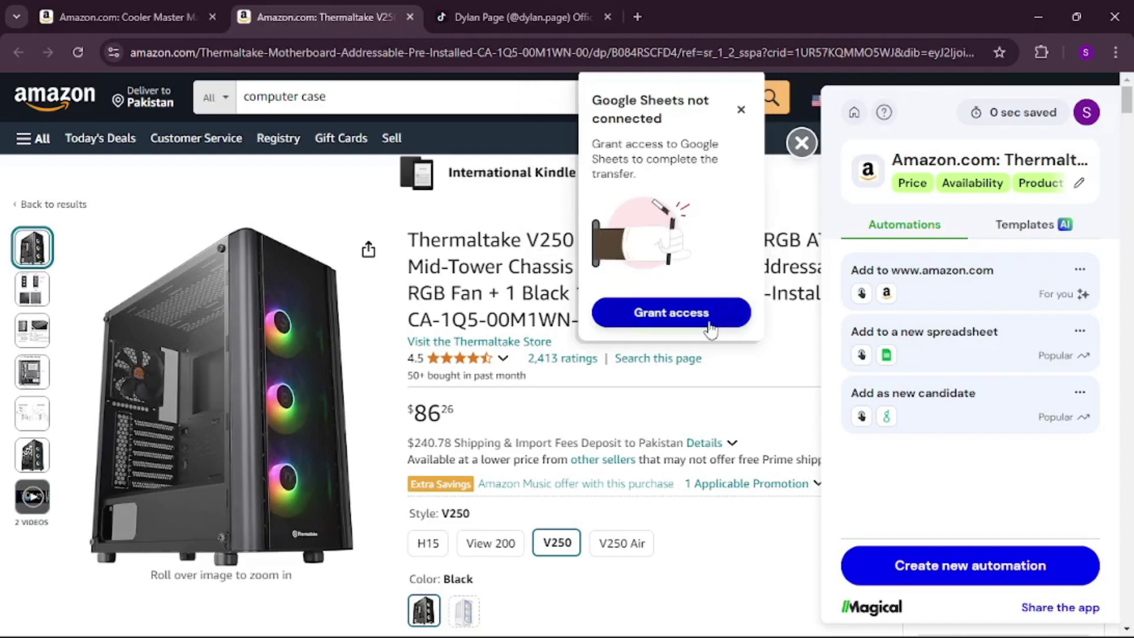
click(674, 313)
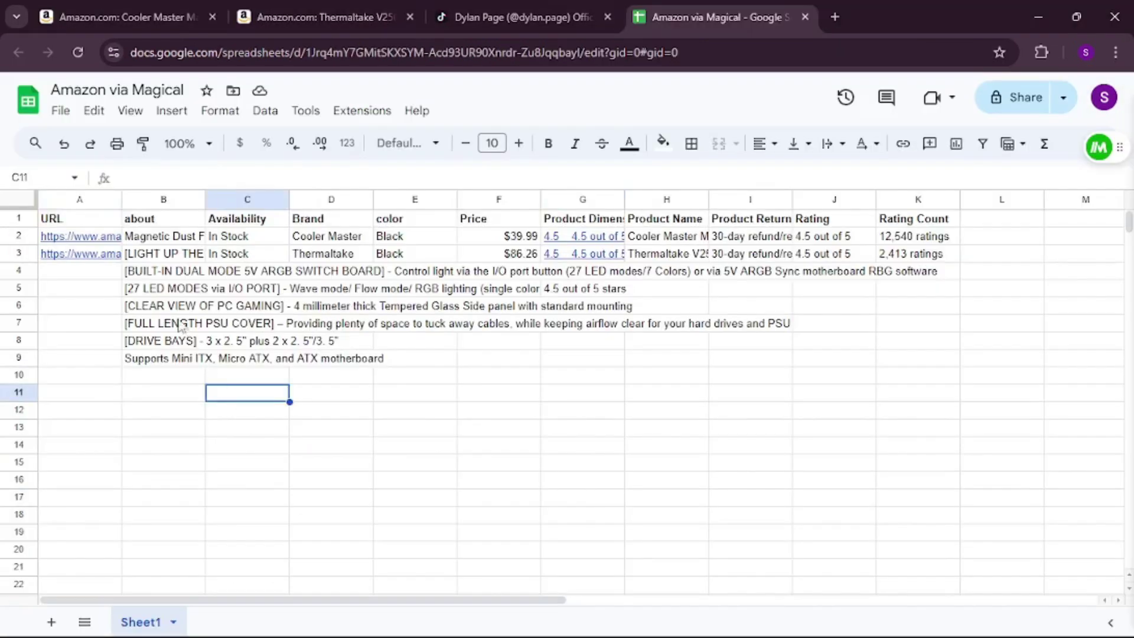
Examine the transferred URL, about, Availability, Brand, color and Price columns in the spreadsheet
click(65, 222)
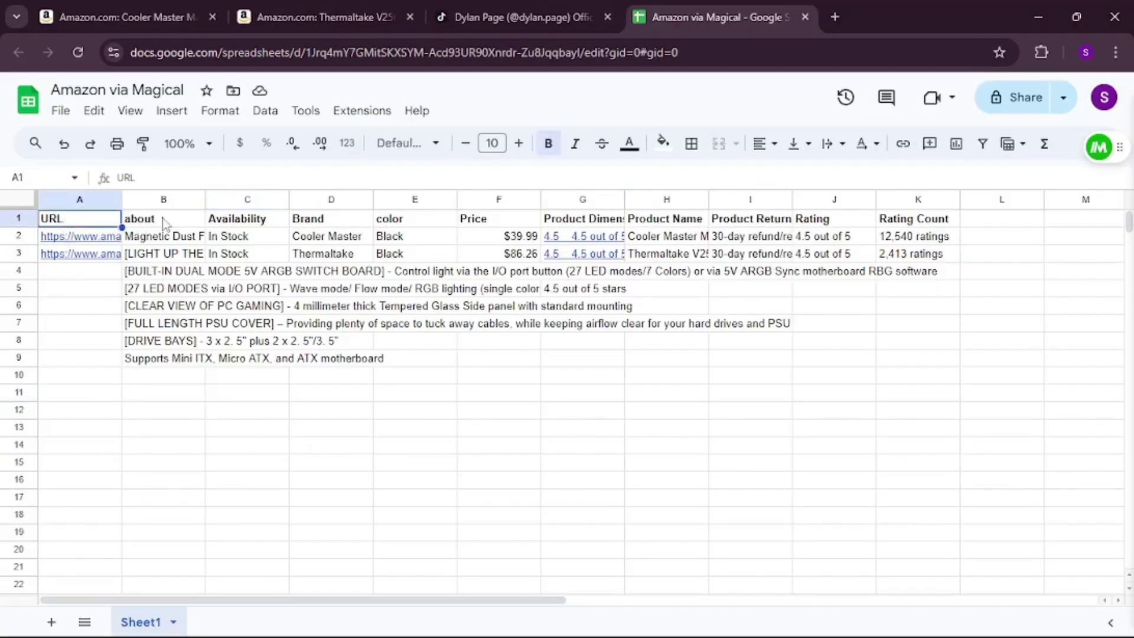
click(164, 222)
click(241, 226)
click(320, 220)
click(440, 224)
click(485, 222)
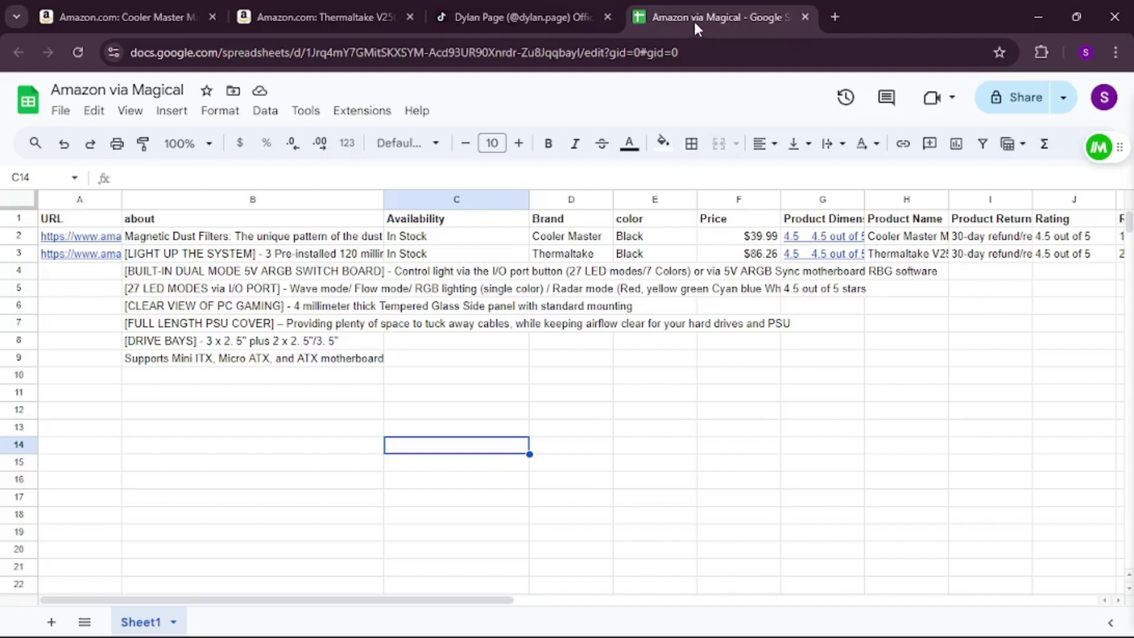
Switch to the creator's TikTok profile and open Magical on it
click(560, 13)
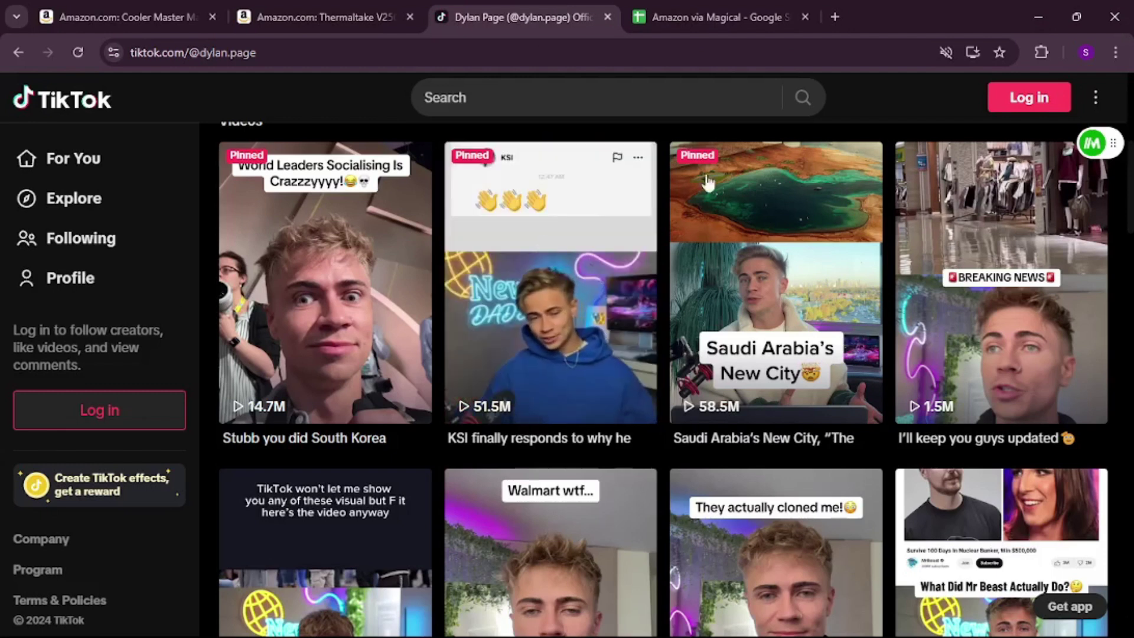
scroll(707, 183, up, 6)
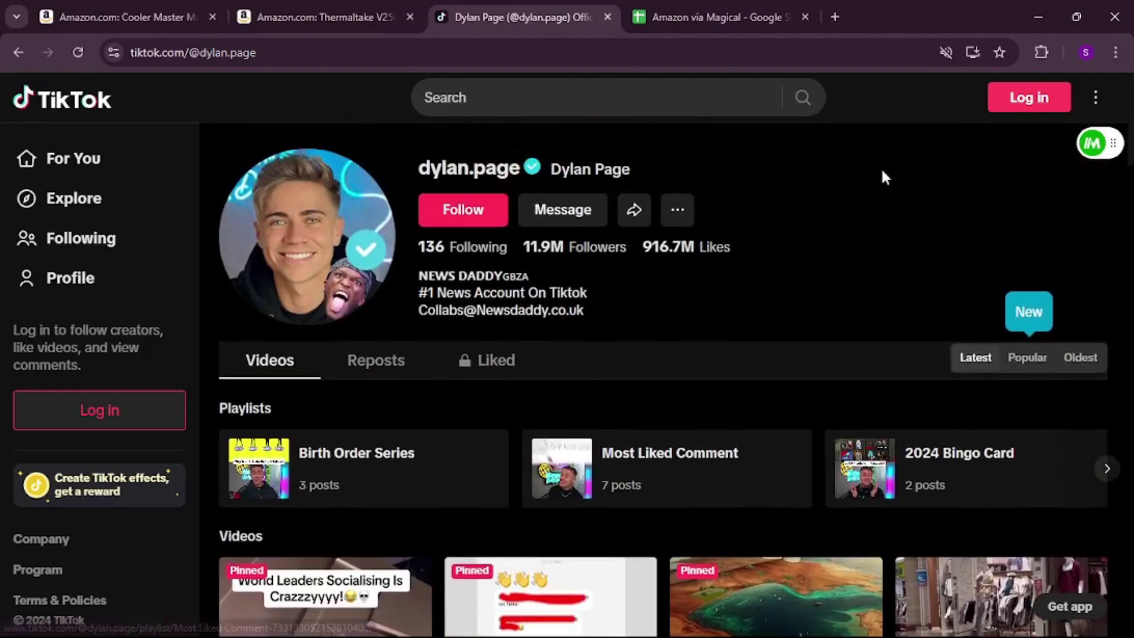
click(1091, 143)
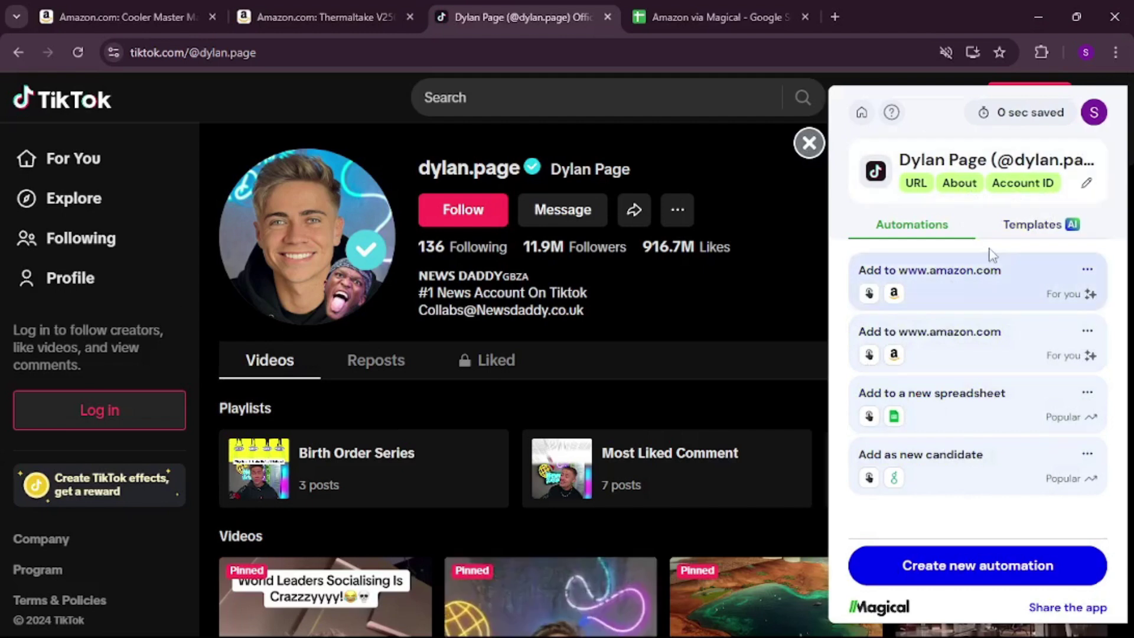
Check the site info labels Magical picked up on the TikTok profile, from About down to URL, and leave label editing
click(1087, 184)
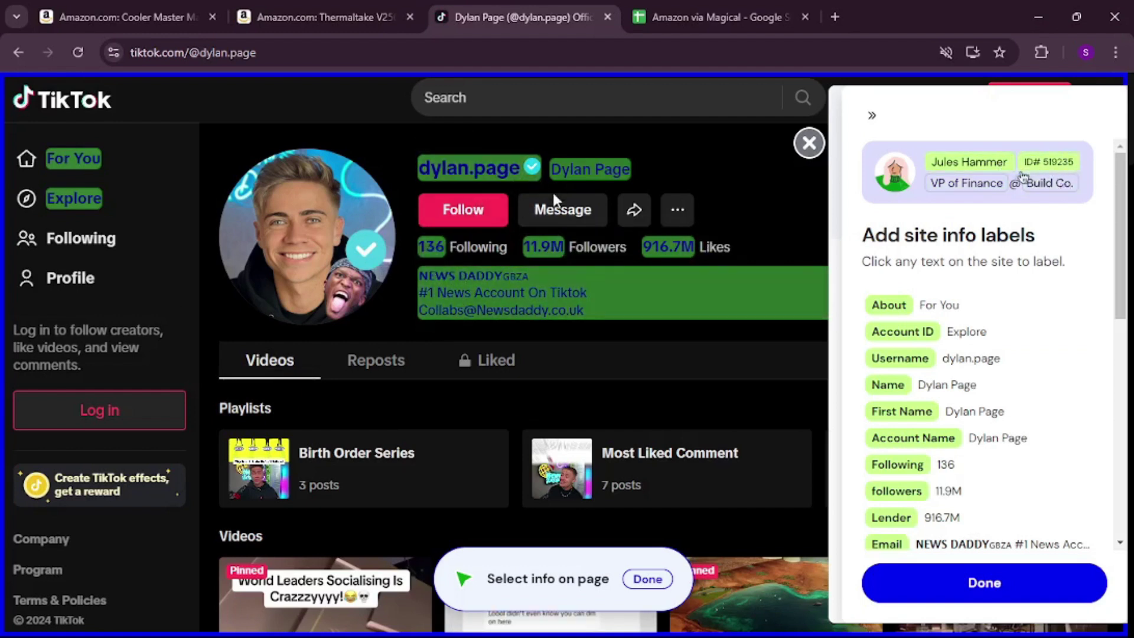
scroll(890, 363, down, 9)
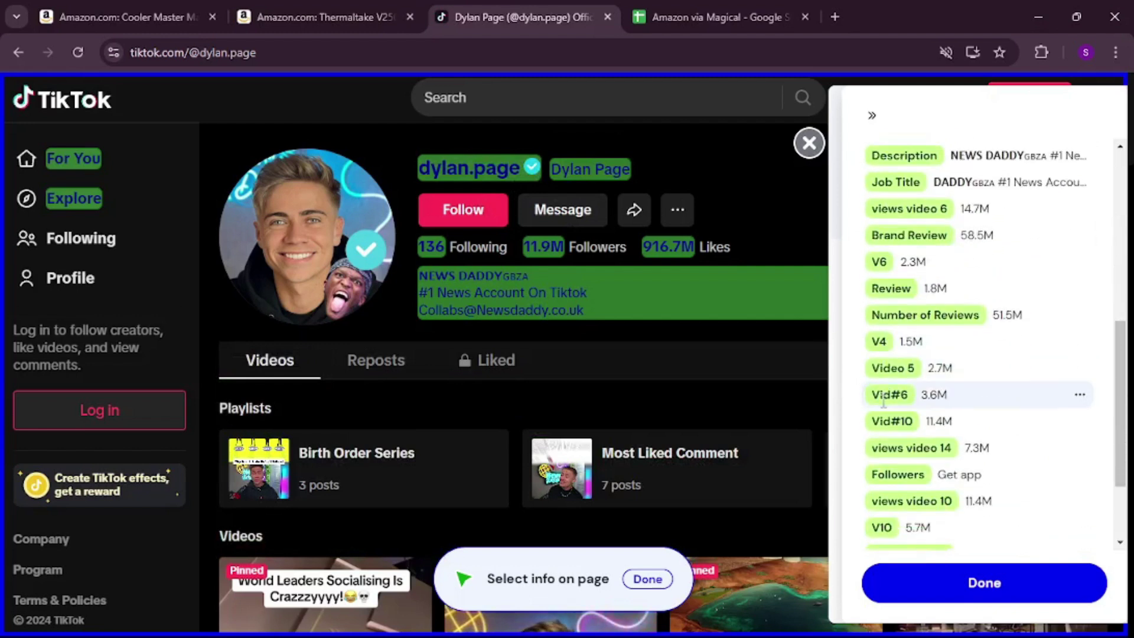
scroll(794, 450, down, 7)
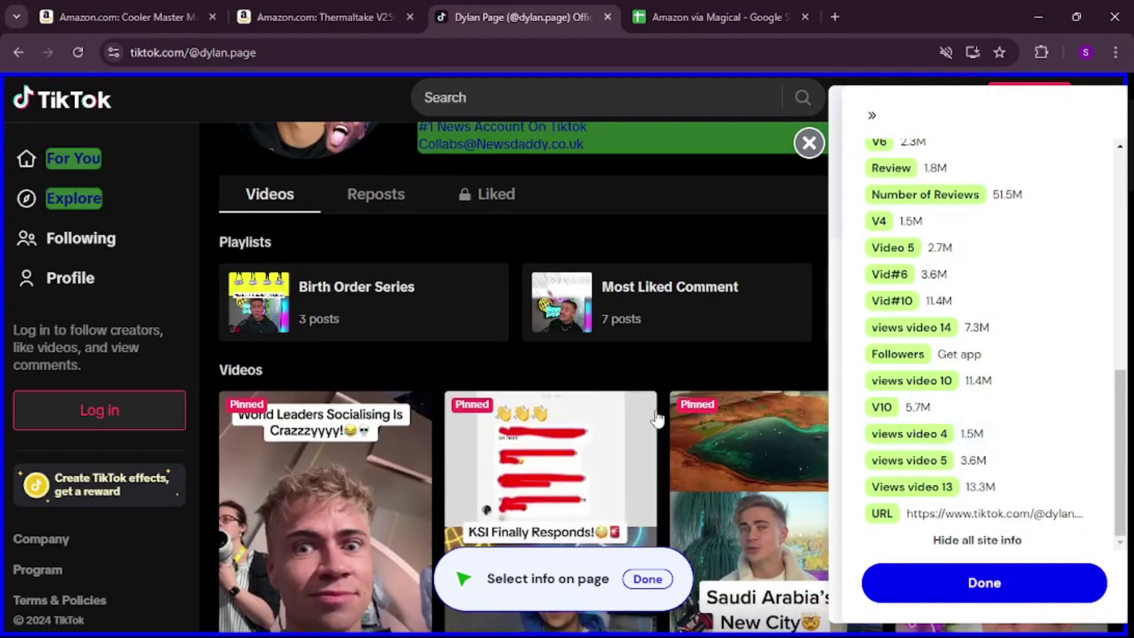
scroll(614, 381, up, 7)
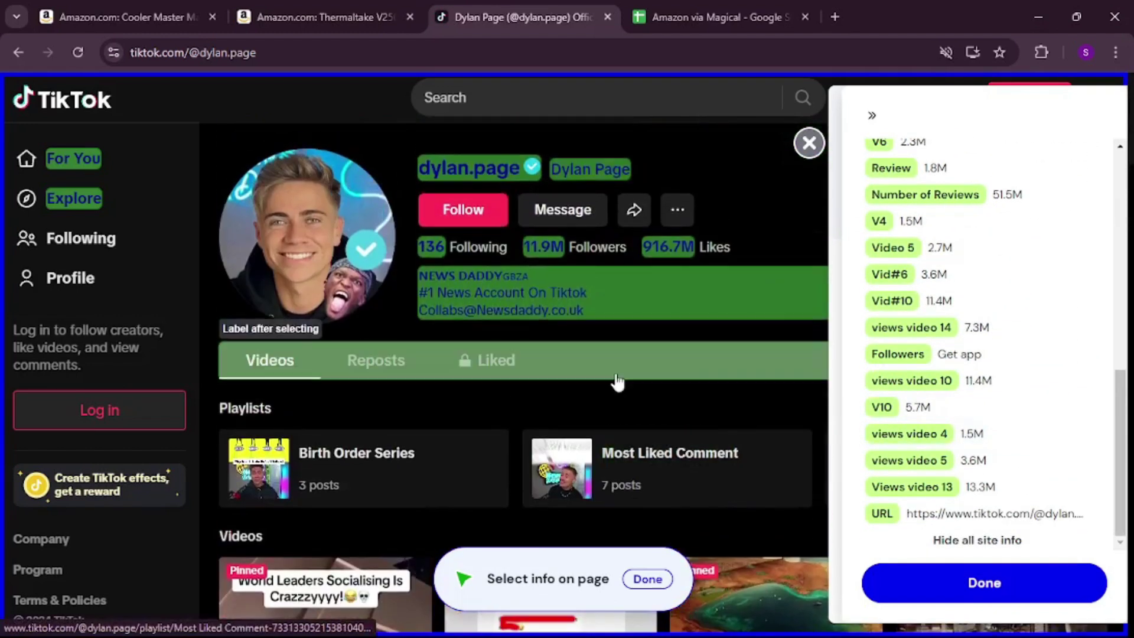
click(978, 578)
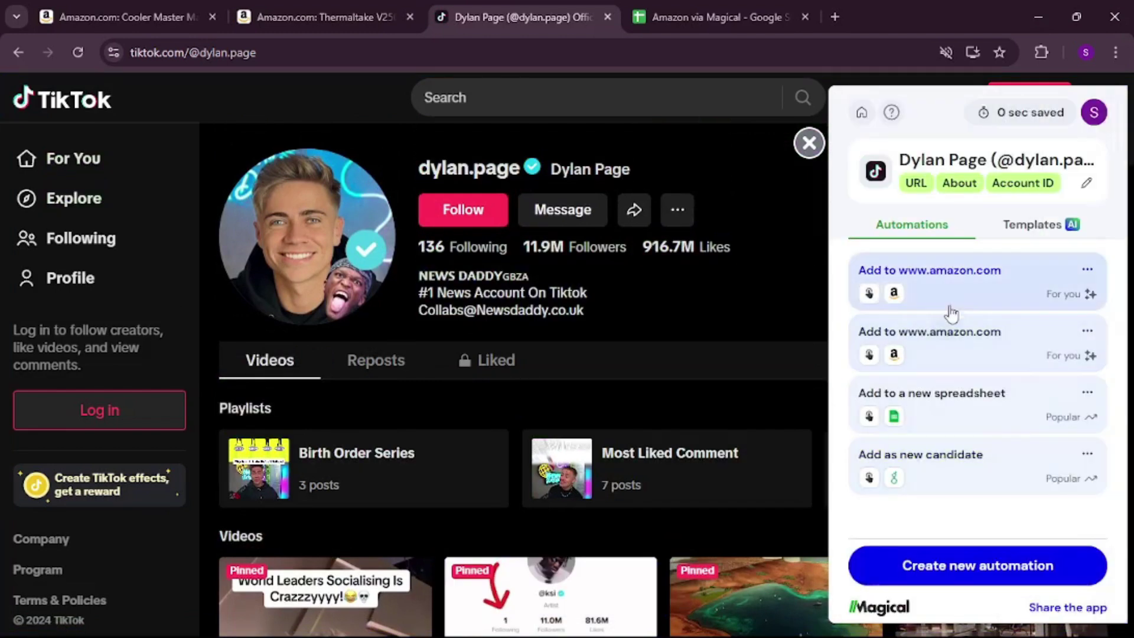
Transfer the labelled TikTok profile info to a new spreadsheet and look across its columns
click(916, 407)
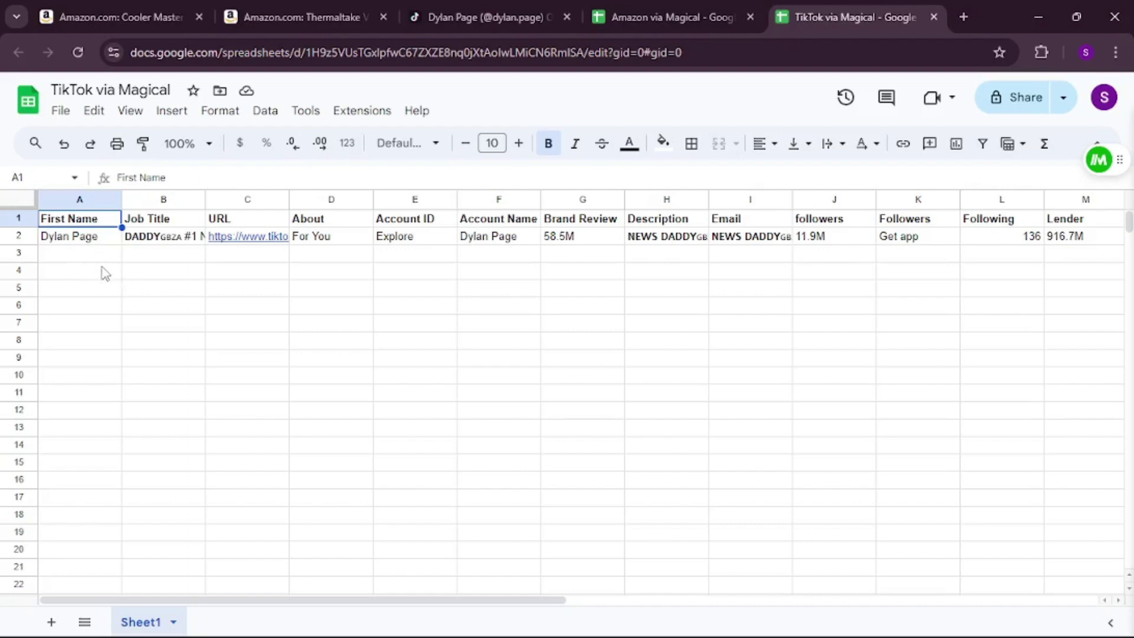
drag(298, 600, 321, 610)
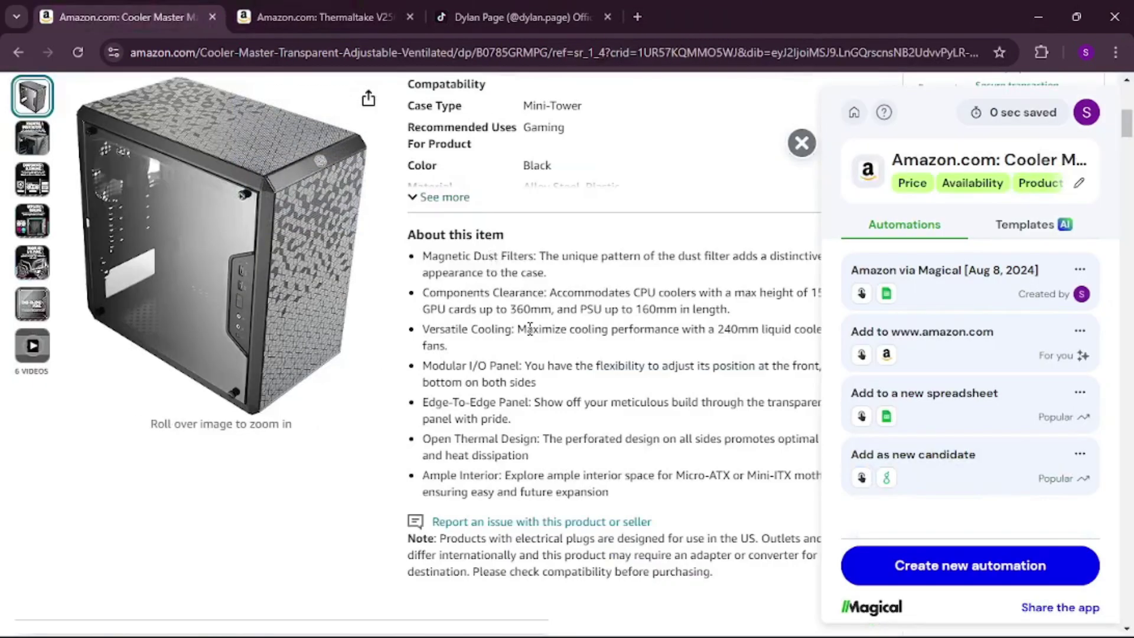
Close Magical on the Cooler Master product page and look over the product's title and price details
click(801, 145)
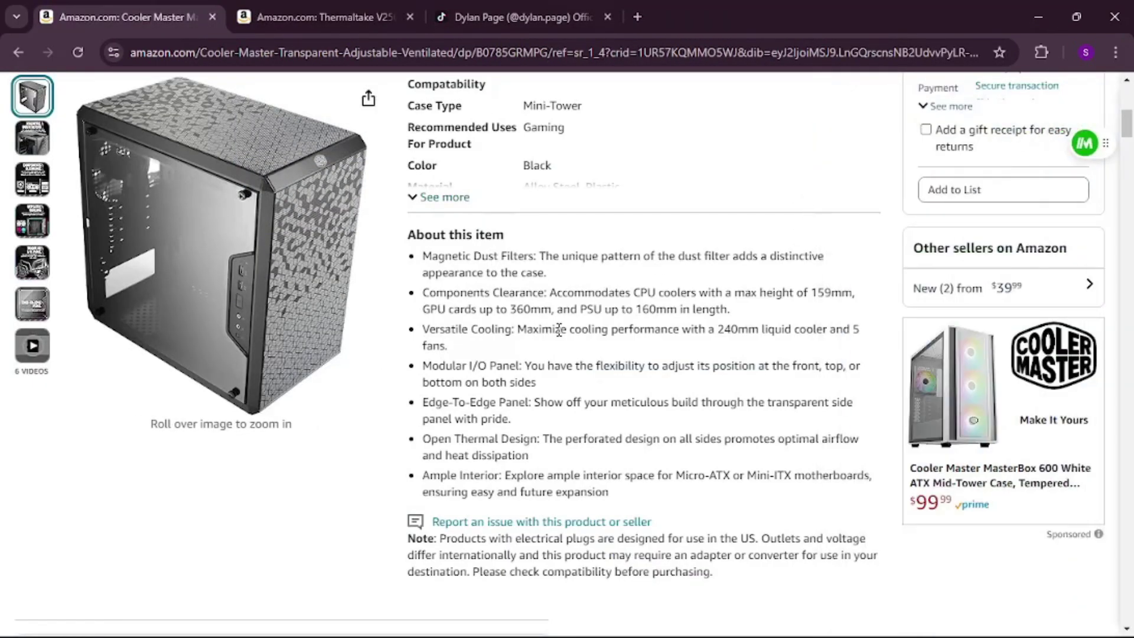
scroll(558, 329, up, 8)
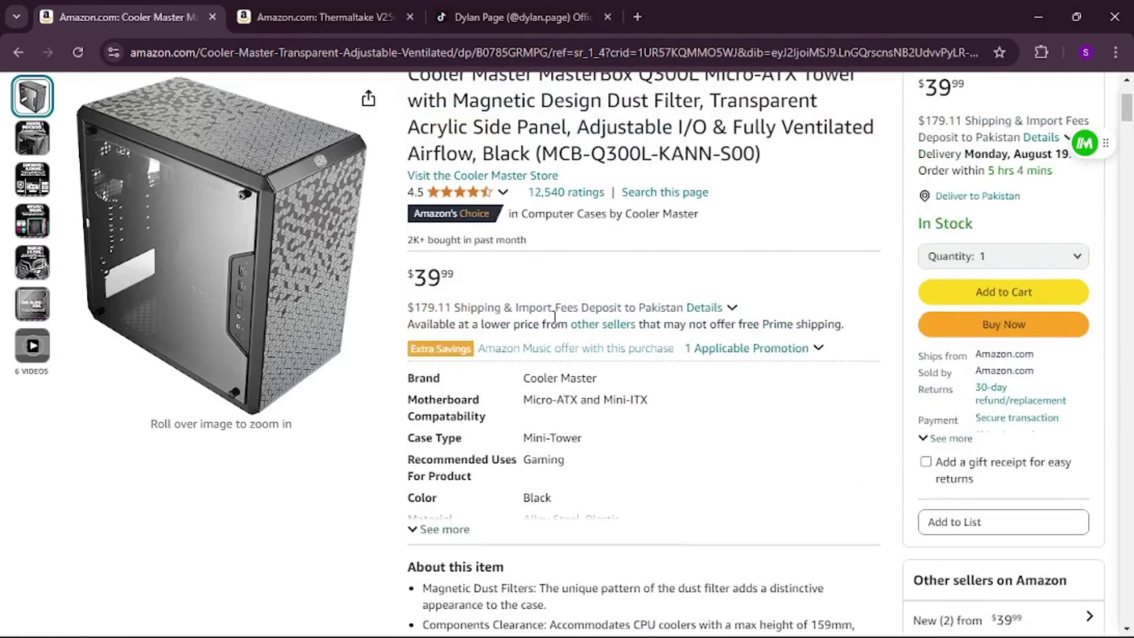
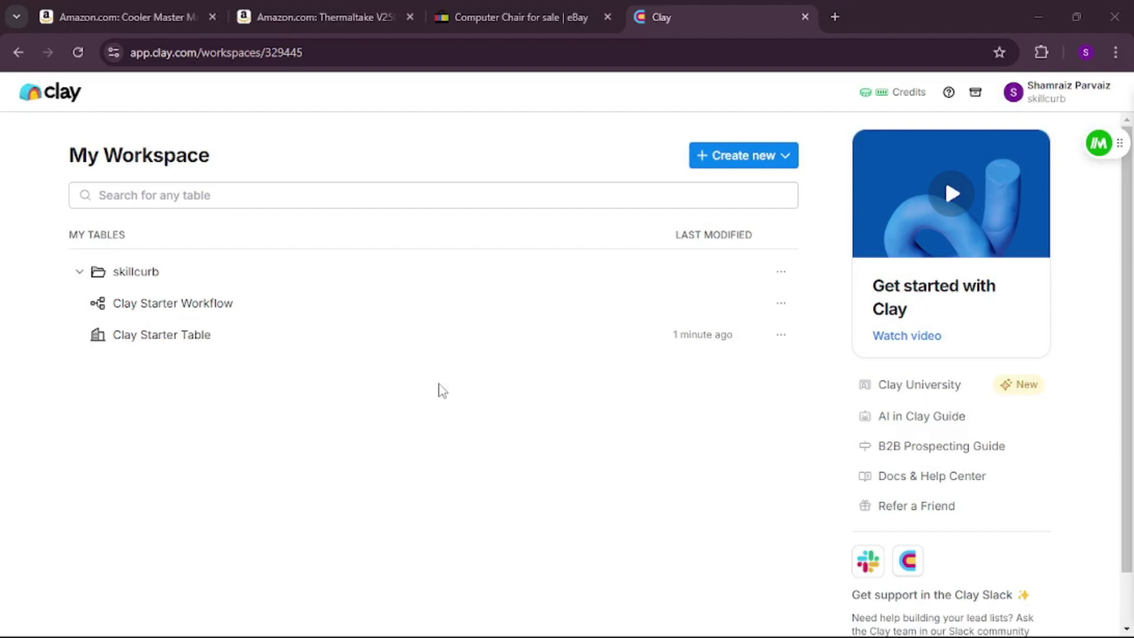
Open the Swivel Gaming Chair High Back listing from the eBay computer chair results and launch the Clay extension on it
click(550, 8)
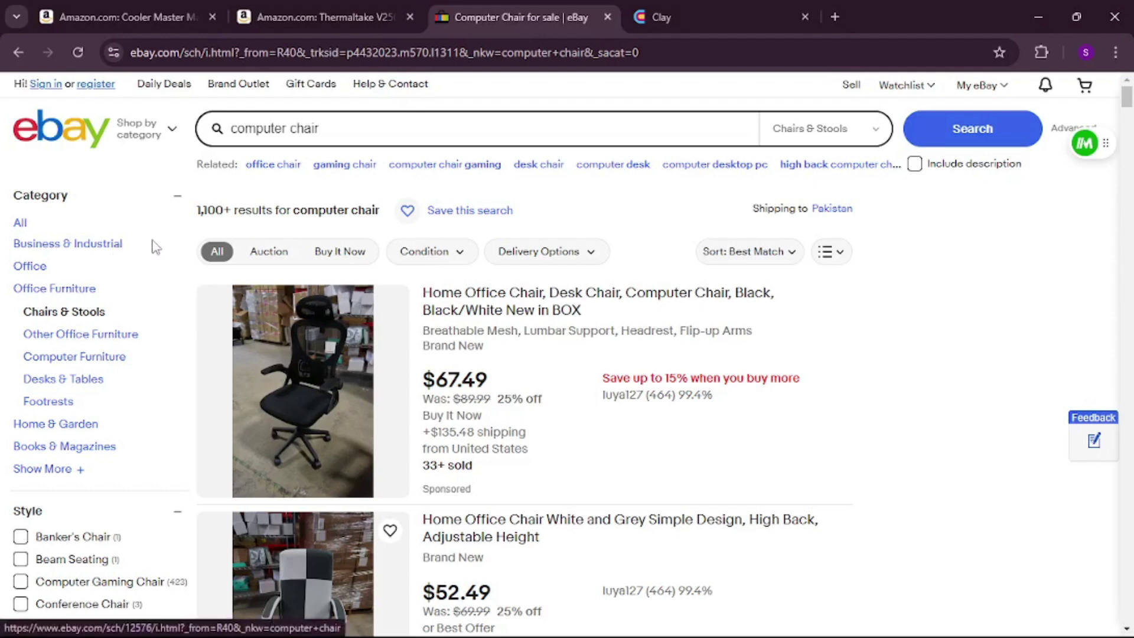
scroll(825, 328, down, 7)
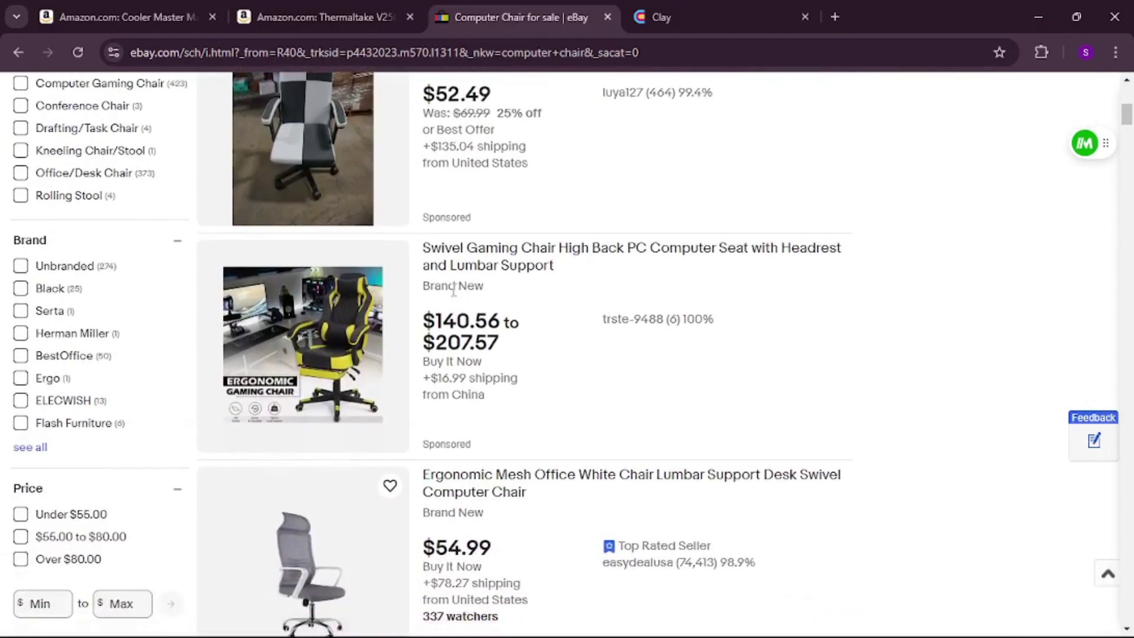
click(348, 306)
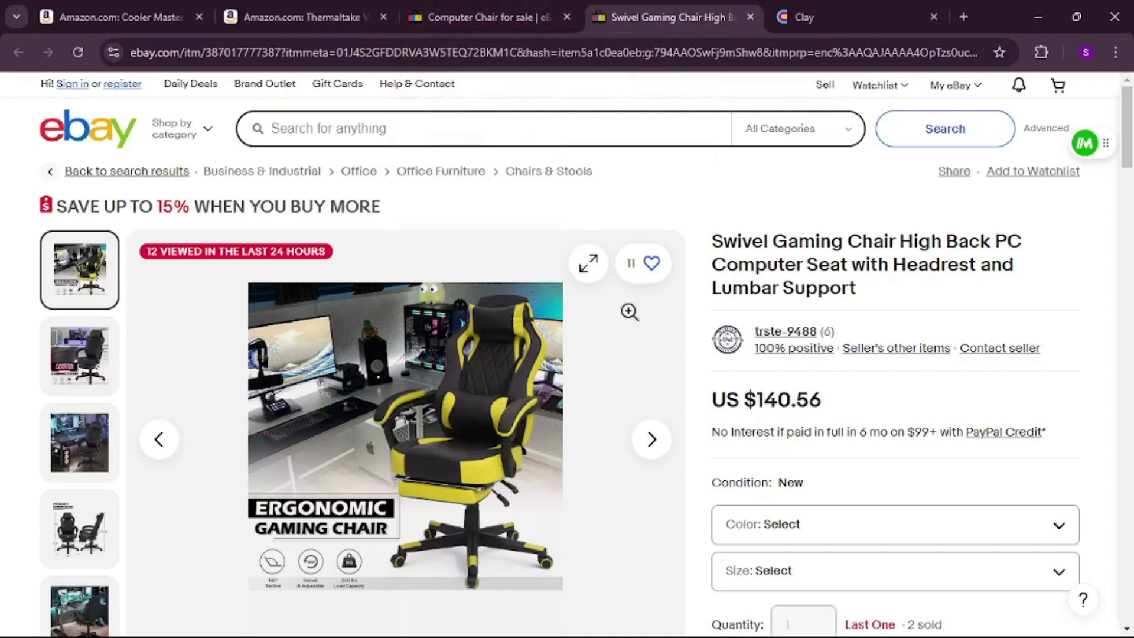
click(1041, 53)
click(860, 184)
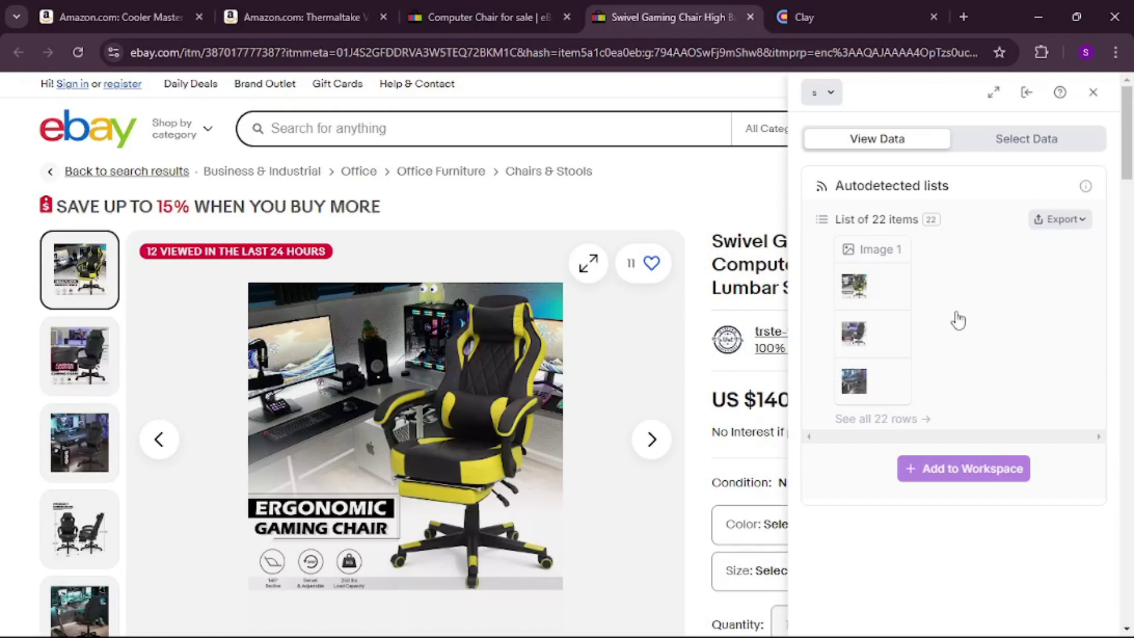
Examine all rows of Clay's autodetected image list and its export options, and return to the data overview
click(855, 221)
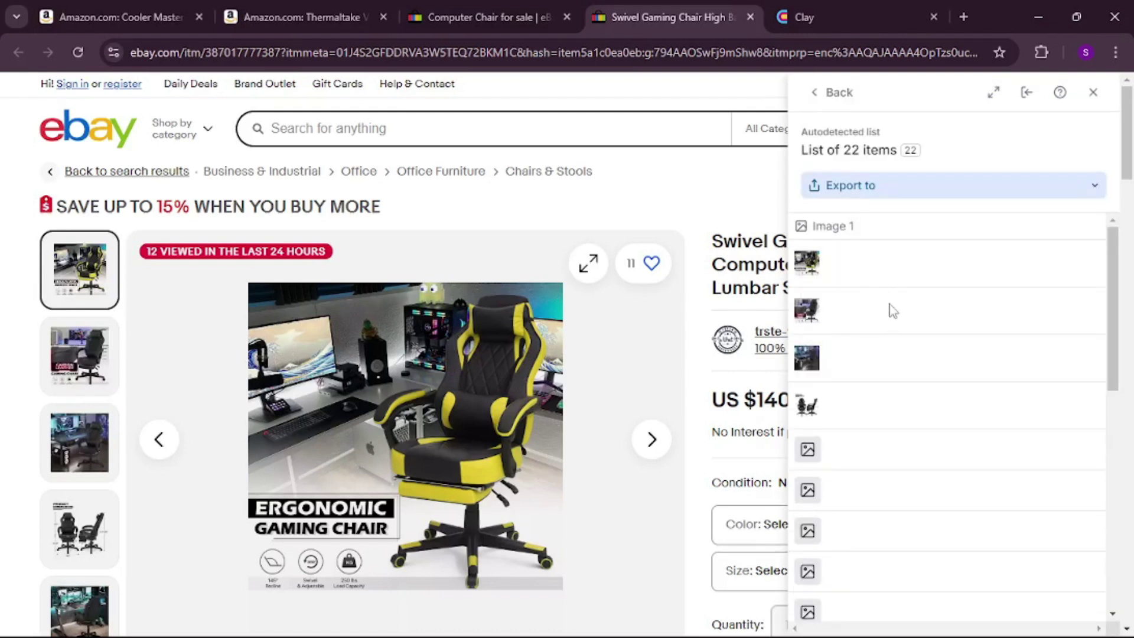
scroll(893, 312, down, 5)
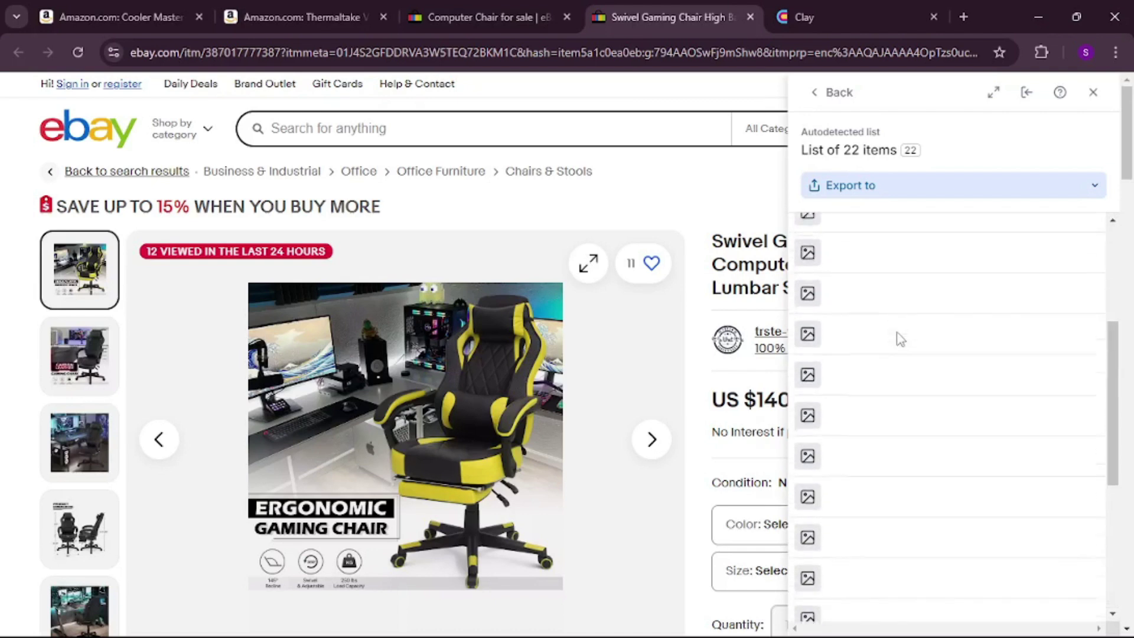
scroll(900, 338, up, 5)
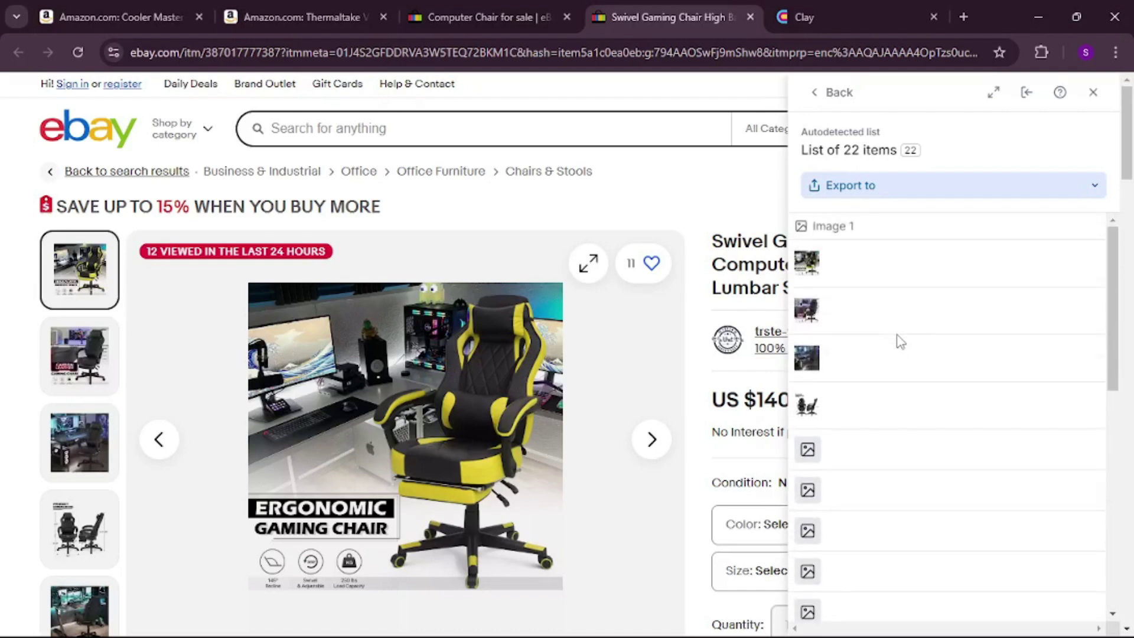
click(894, 197)
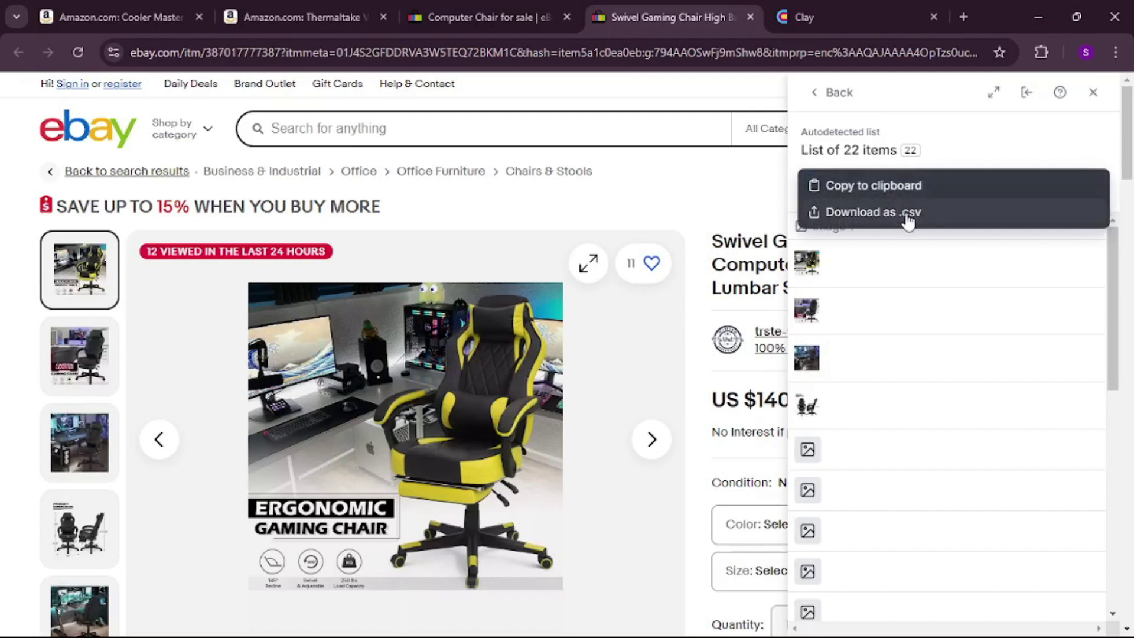
click(805, 165)
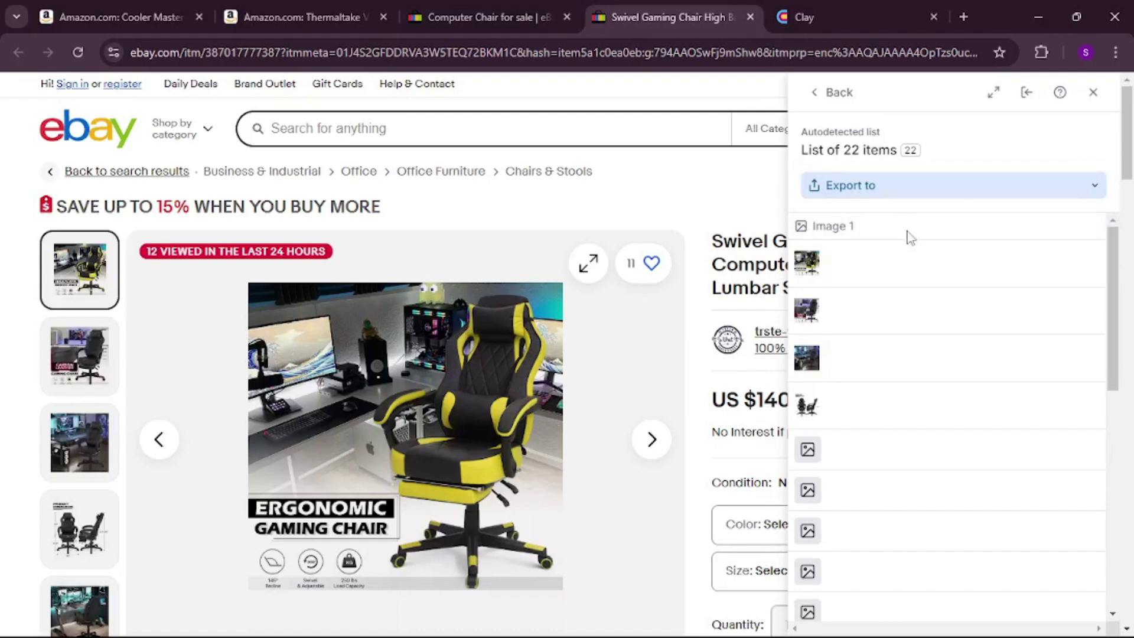
click(815, 93)
Download the autodetected image list of the gaming chair listing as a CSV file
click(1063, 219)
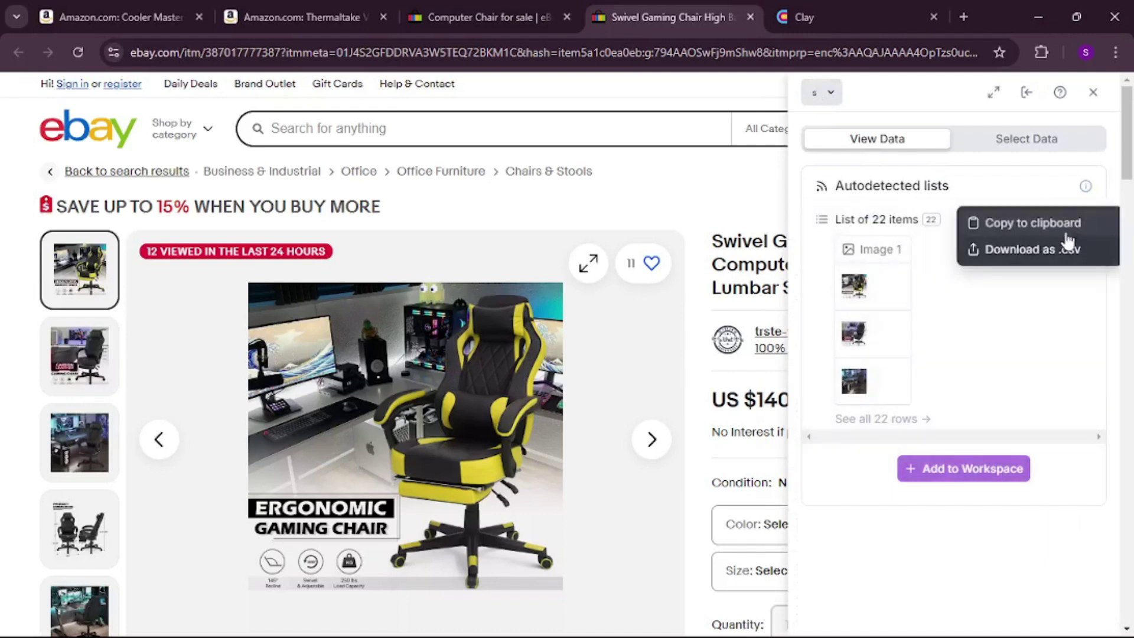
click(1060, 259)
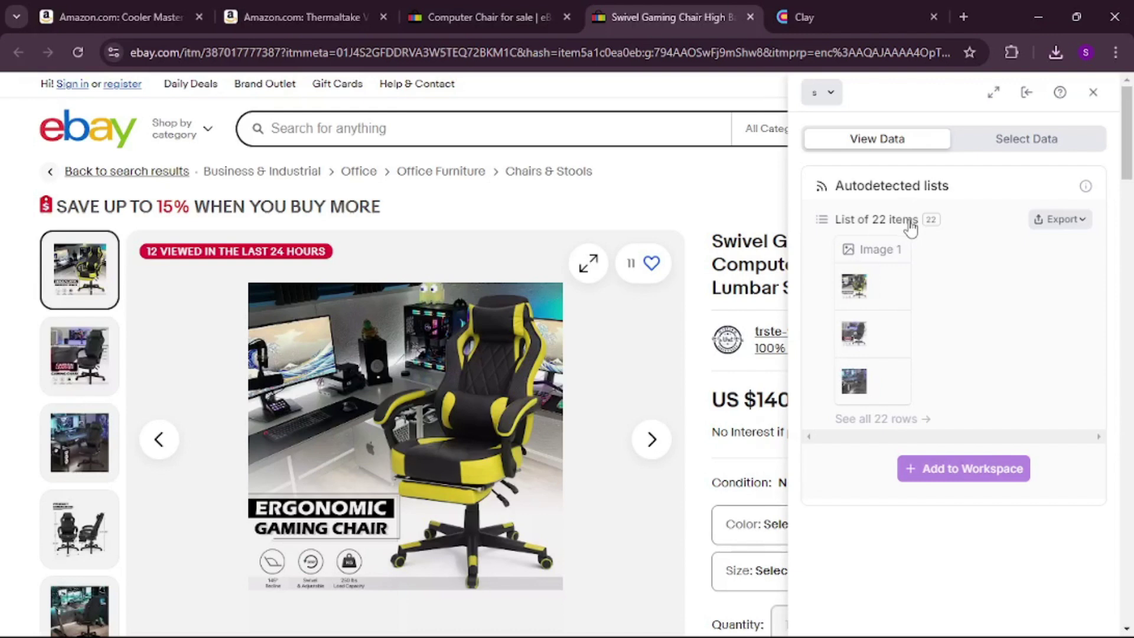
click(912, 228)
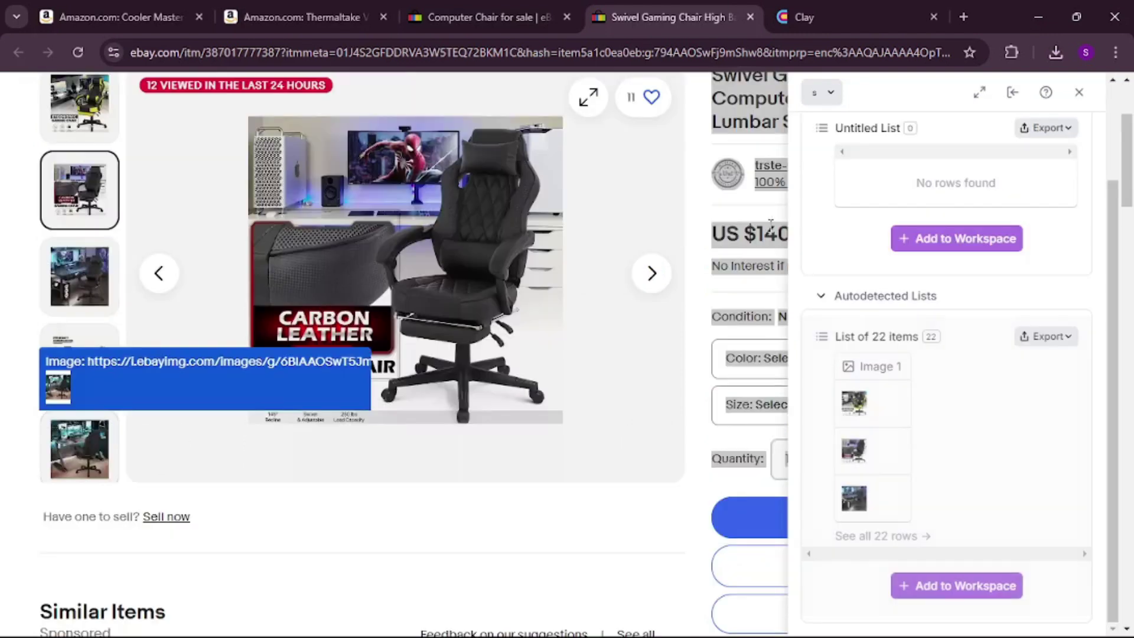
Close the Clay extension and check the recent downloads for the exported CSV file
click(1093, 92)
scroll(528, 319, up, 3)
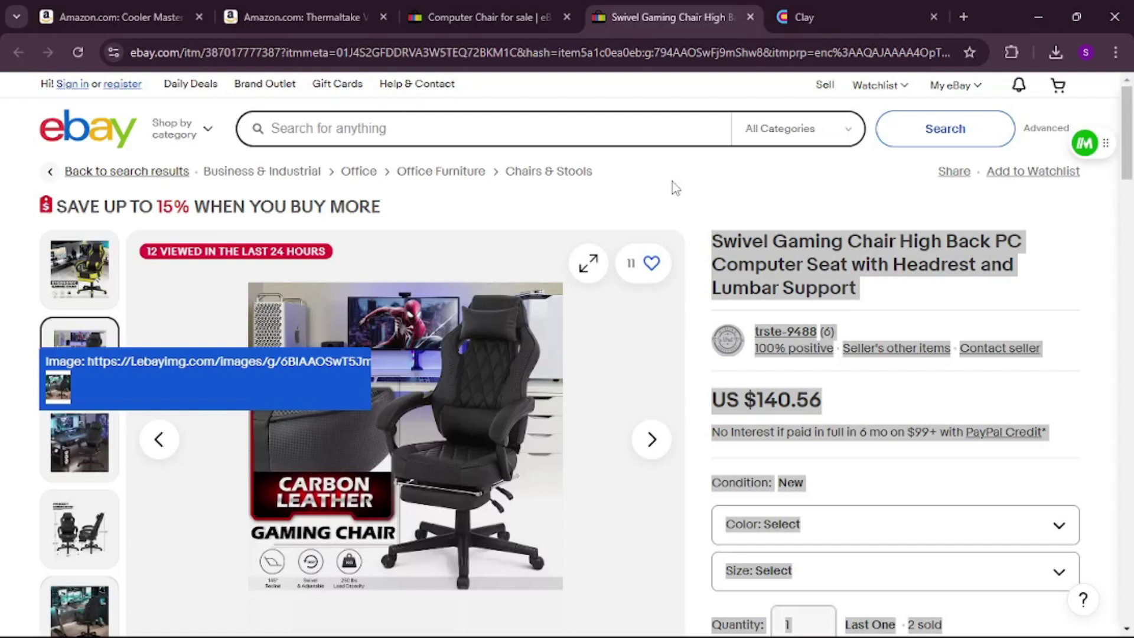
click(1055, 56)
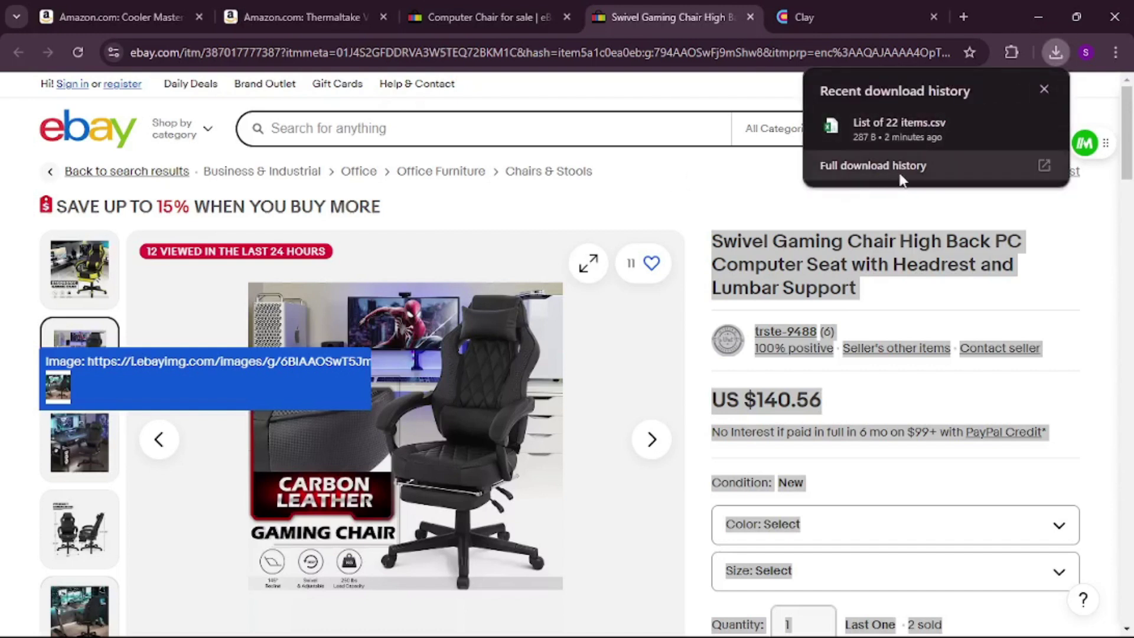
mouse_move(899, 134)
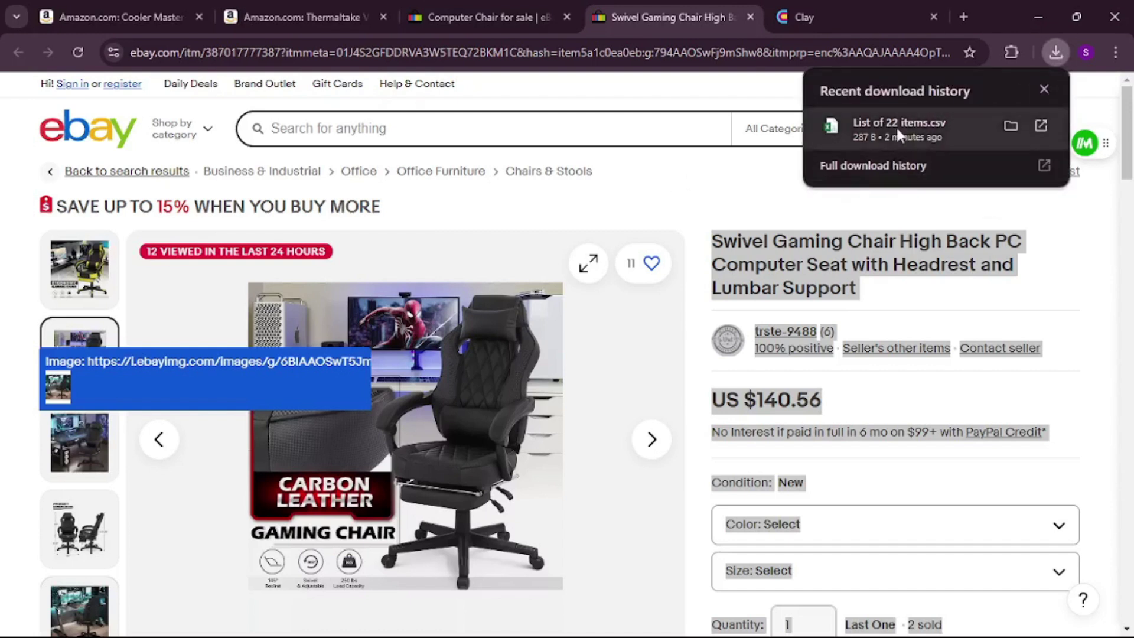
Return to the eBay computer chair results and start scraping the website with the scraper extension
click(1002, 17)
scroll(512, 268, down, 3)
scroll(511, 269, up, 2)
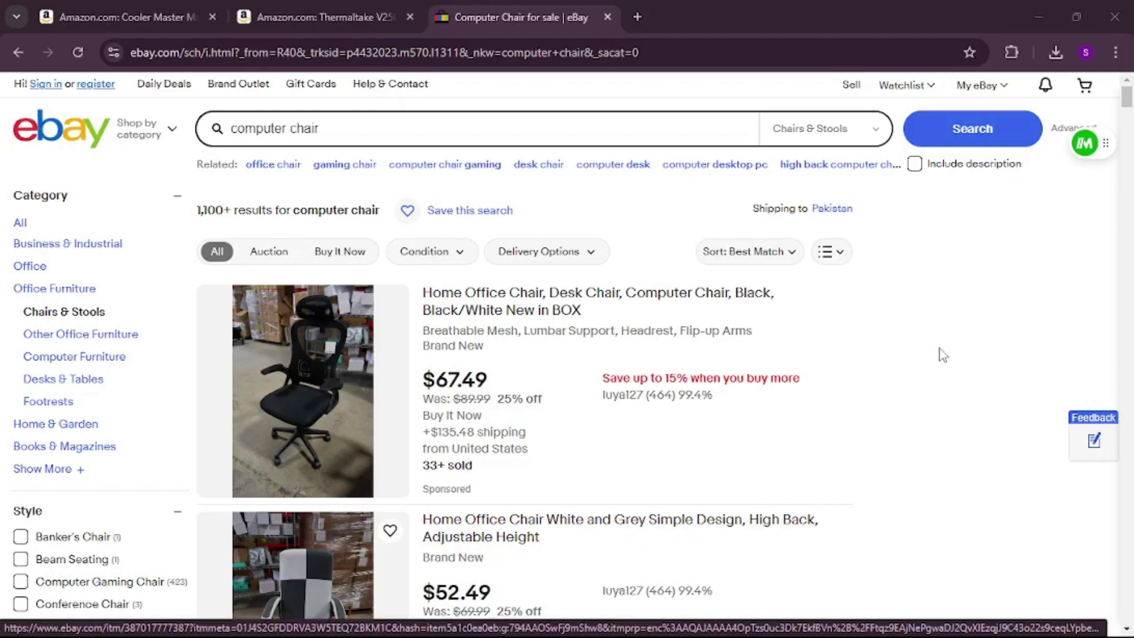
click(1006, 51)
click(857, 255)
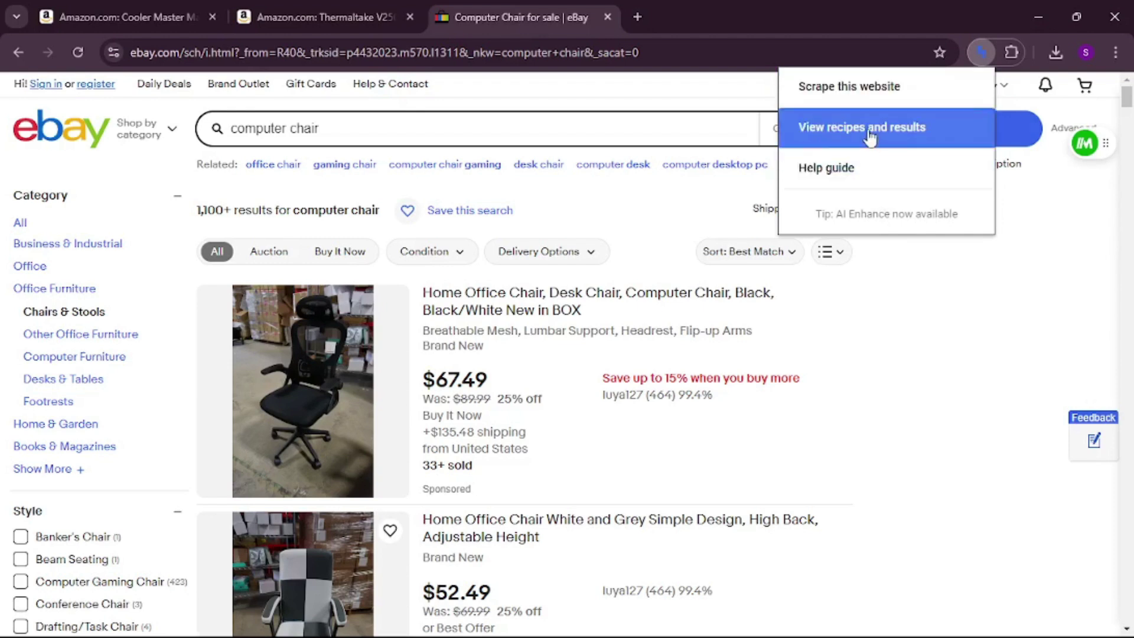
click(880, 90)
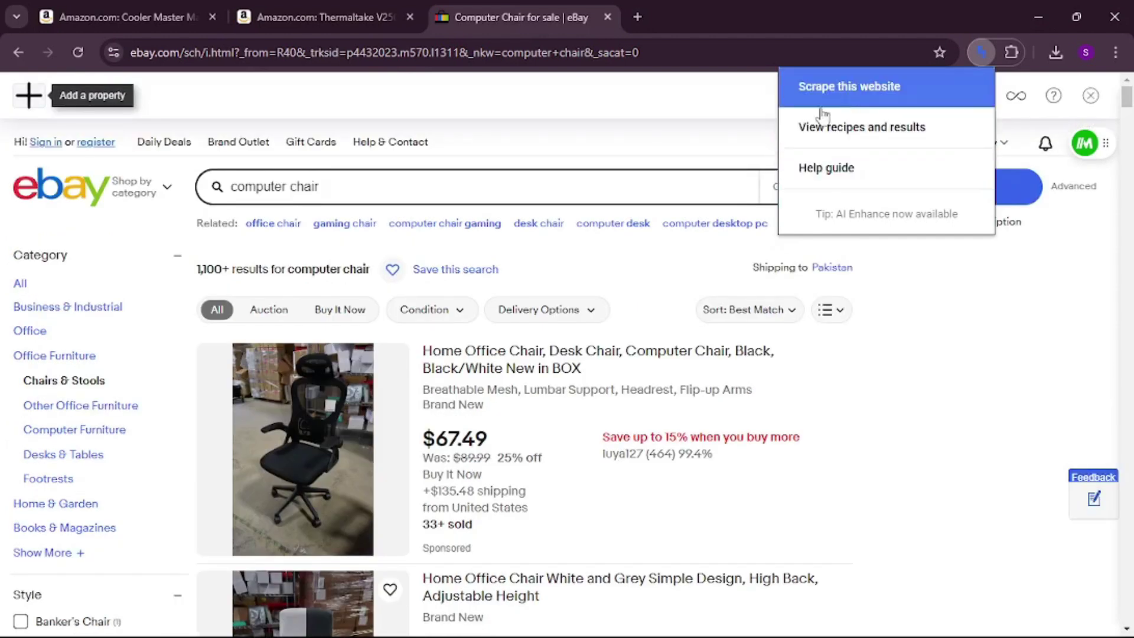
Add a scrape property and select the price and shipping details of all chair listings for it
click(28, 95)
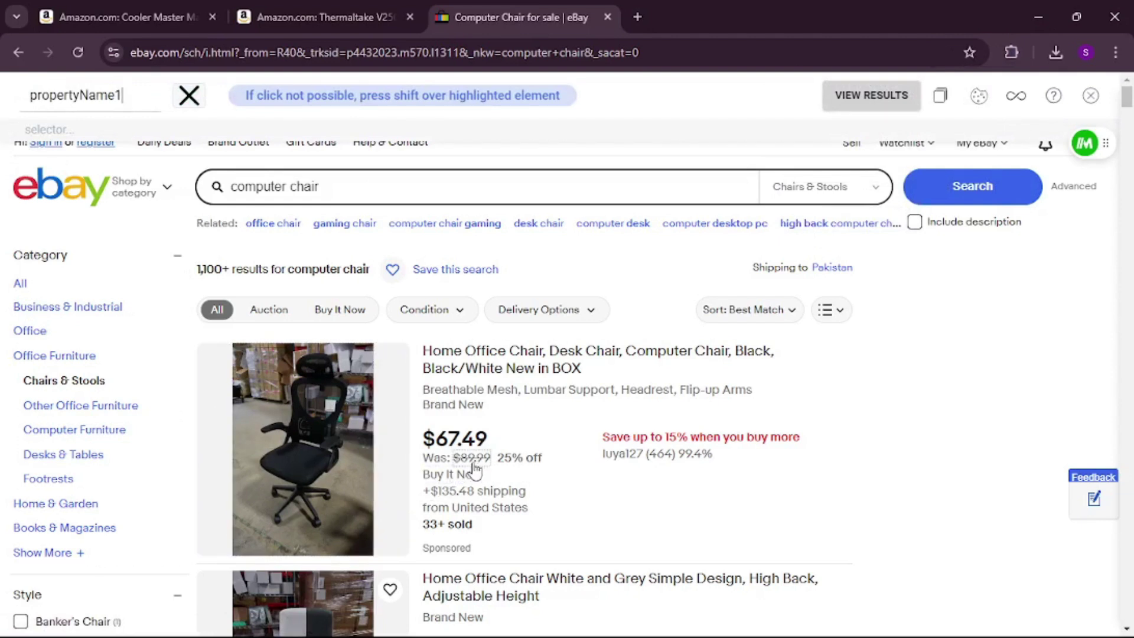
click(503, 441)
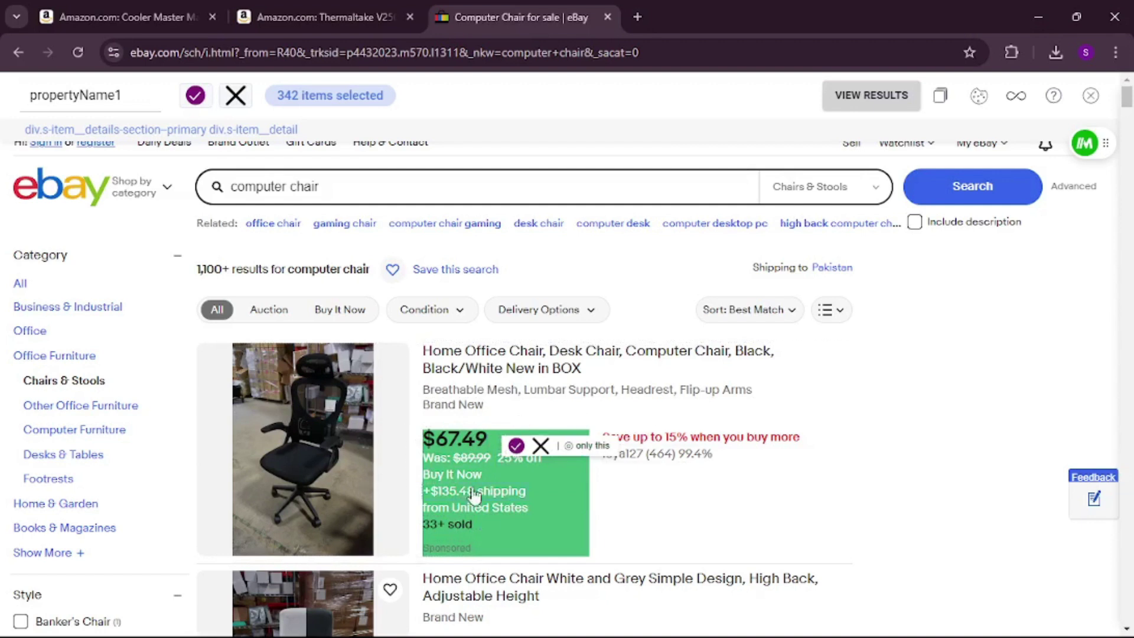
click(516, 446)
scroll(649, 475, down, 10)
scroll(555, 407, up, 10)
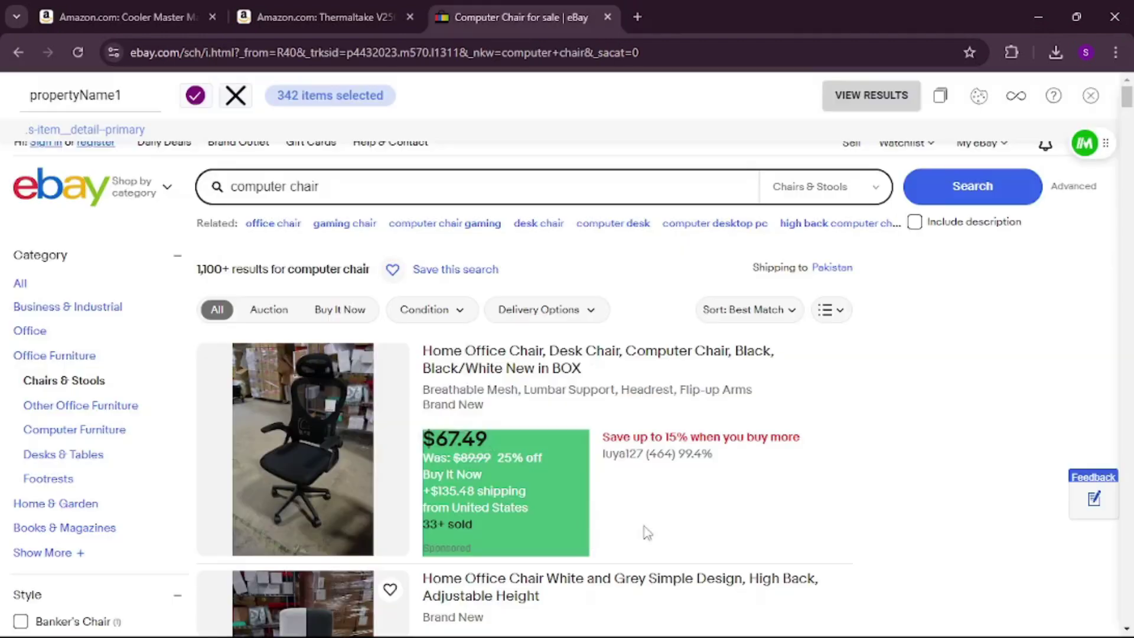
Name the new scrape property "product info" and save it
drag(125, 94, 34, 88)
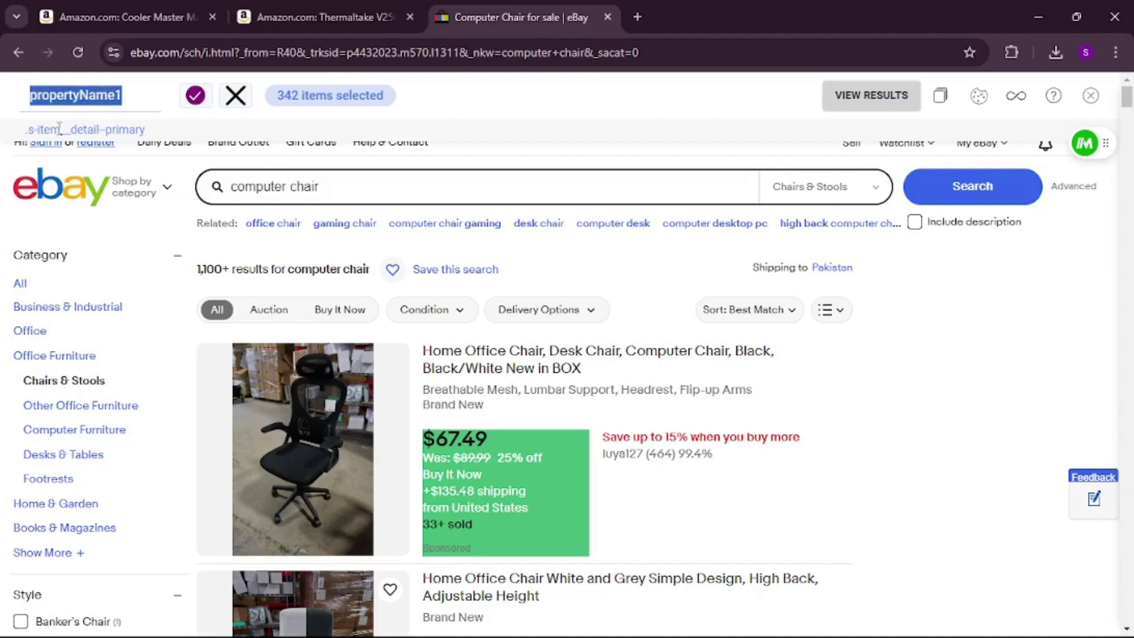
text(product info)
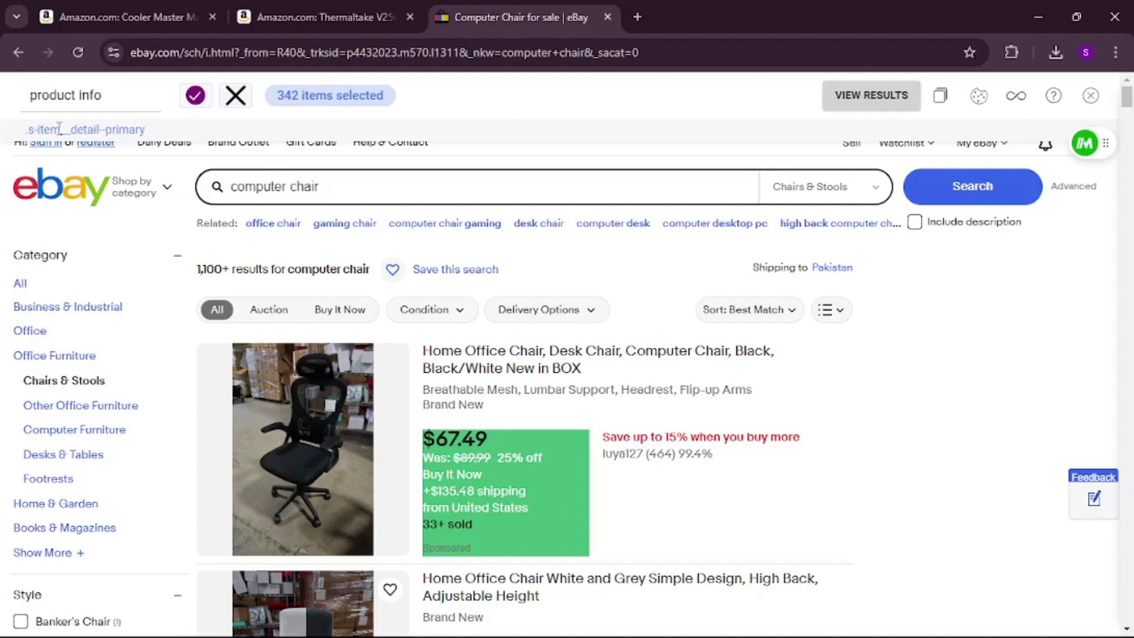
click(194, 96)
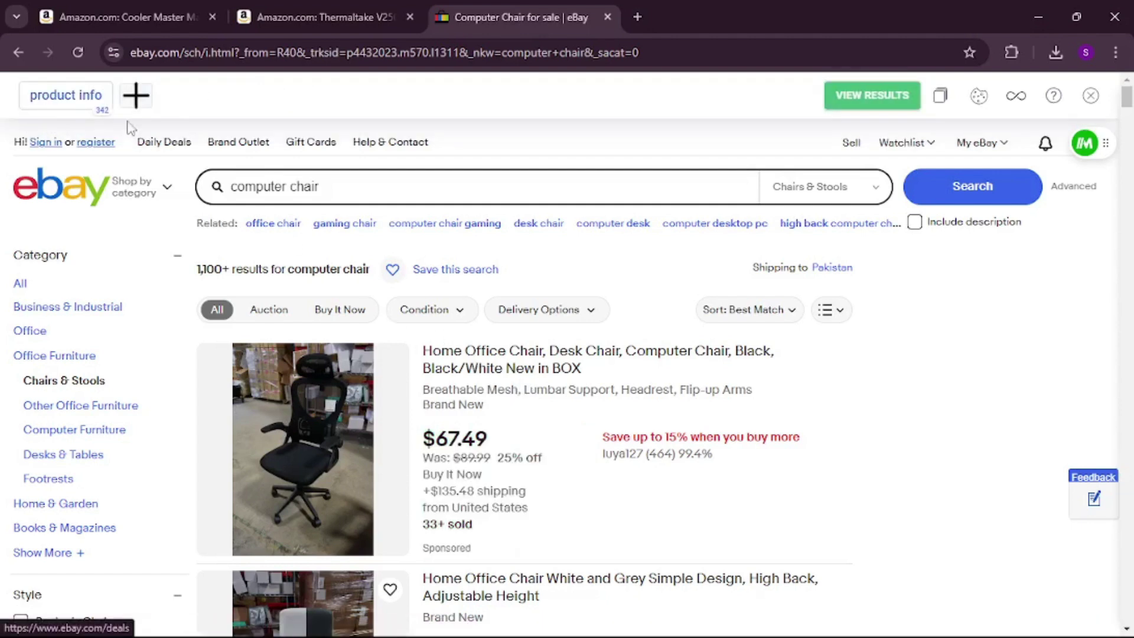
Add a scrape property for the first chair listing's title, name it "product title" and save it
click(136, 95)
click(527, 365)
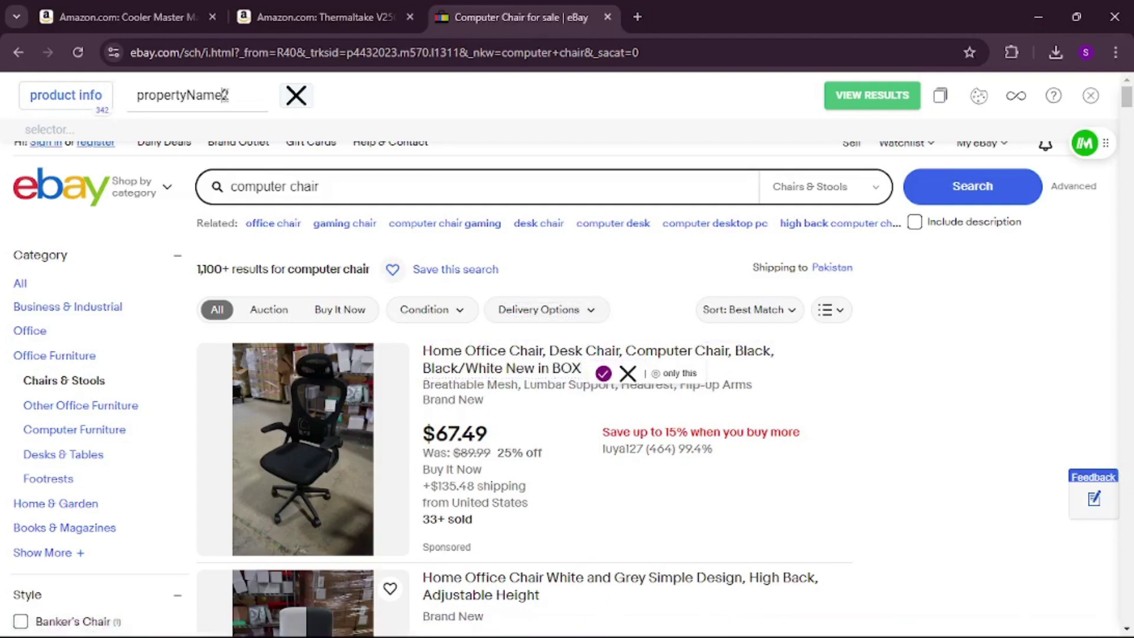
drag(240, 94, 129, 87)
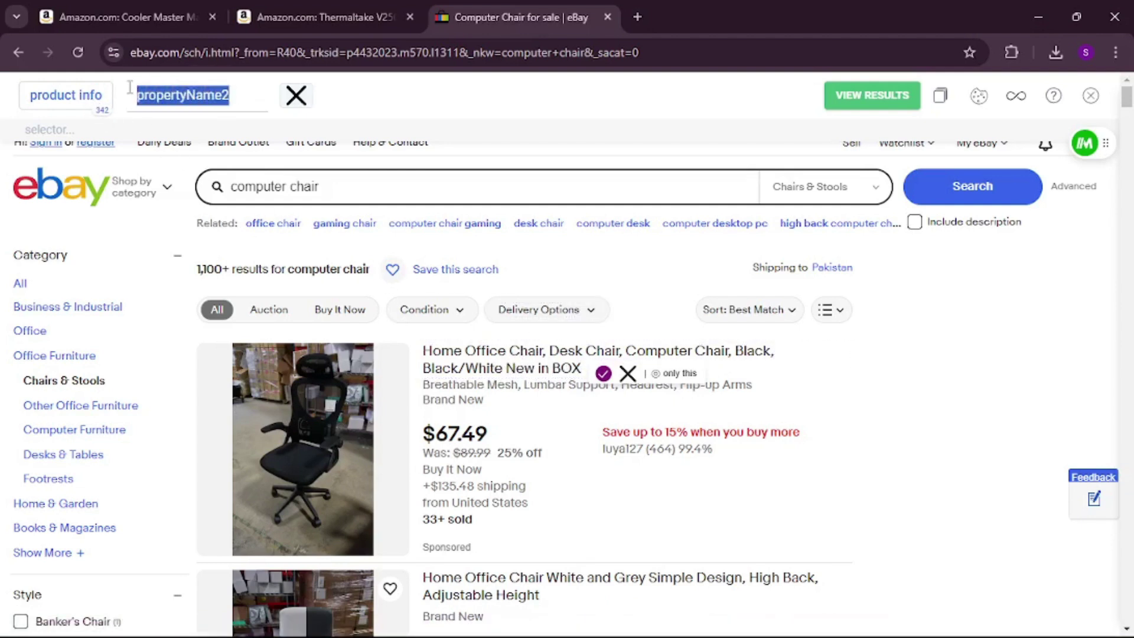
text(product title)
key(Return)
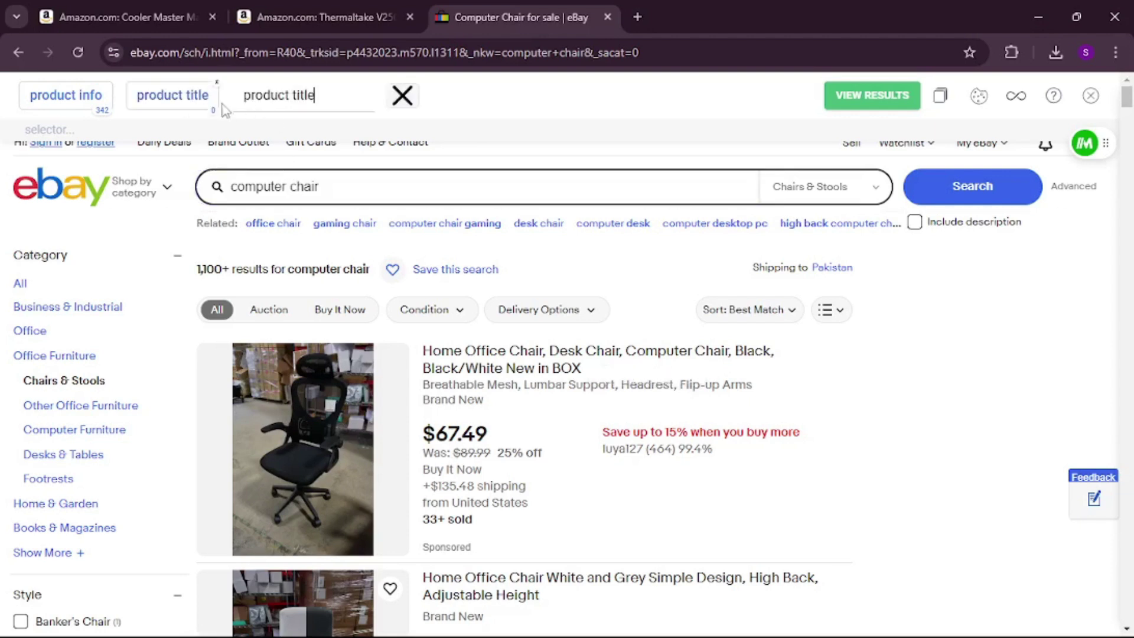
Add a scrape property for the chair listing images, save it as "product image" and view the scrape results
scroll(614, 419, down, 3)
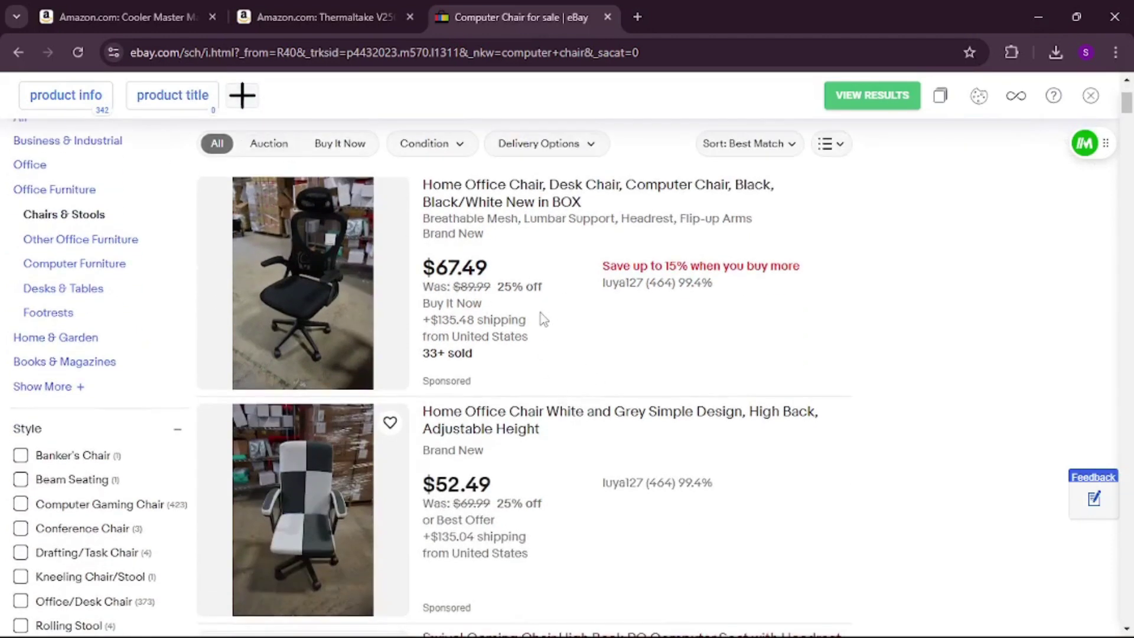
scroll(540, 315, down, 4)
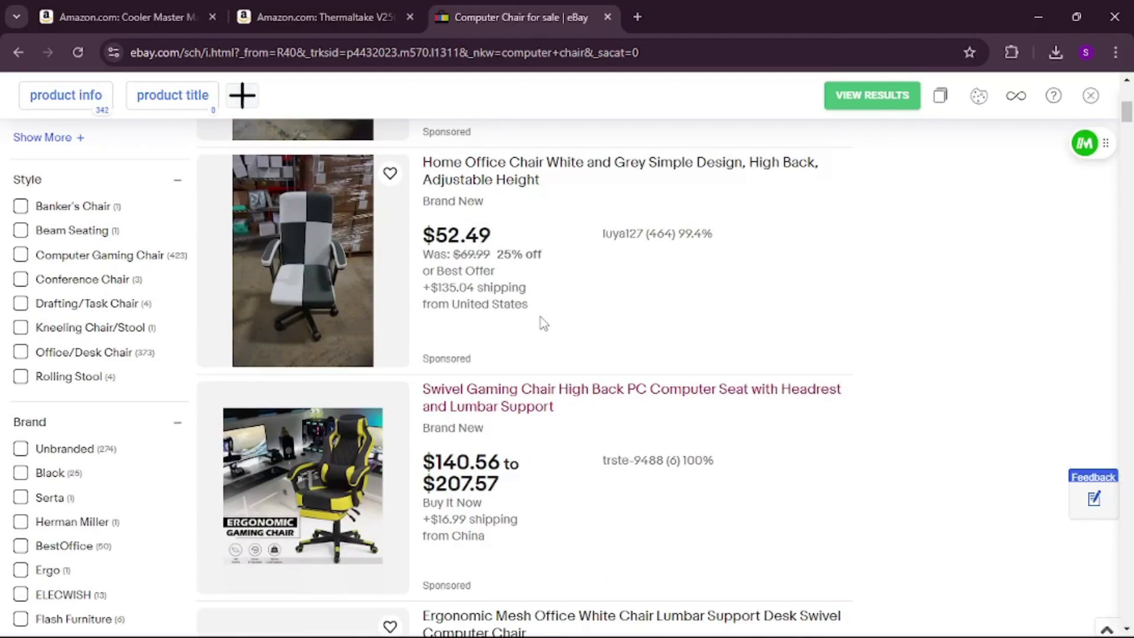
scroll(540, 317, up, 4)
scroll(540, 317, up, 3)
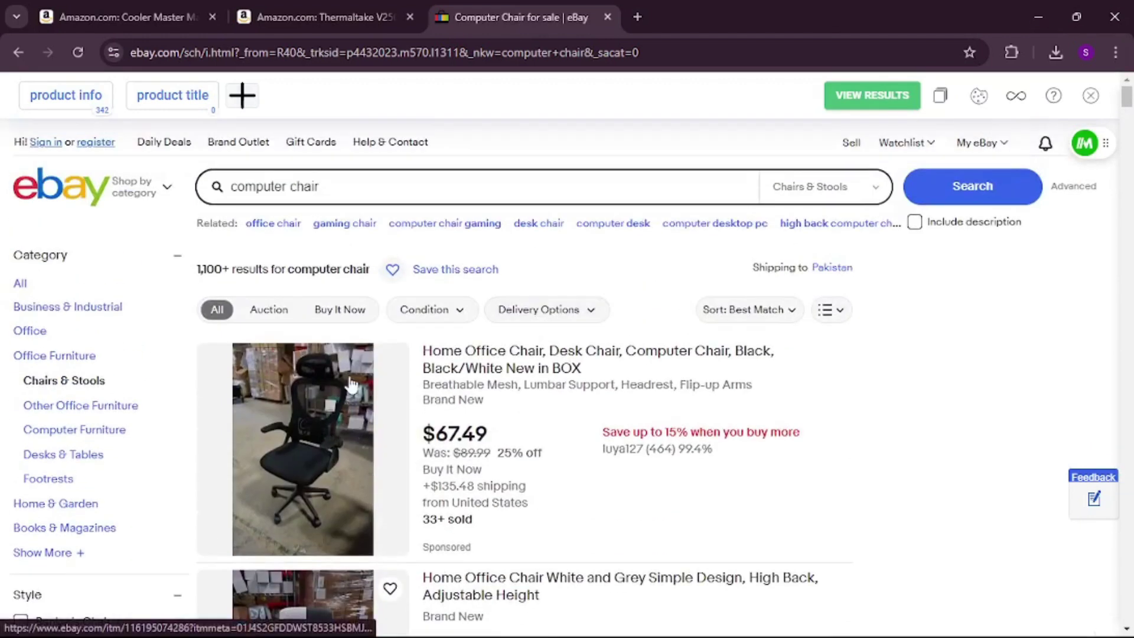
click(242, 95)
click(301, 329)
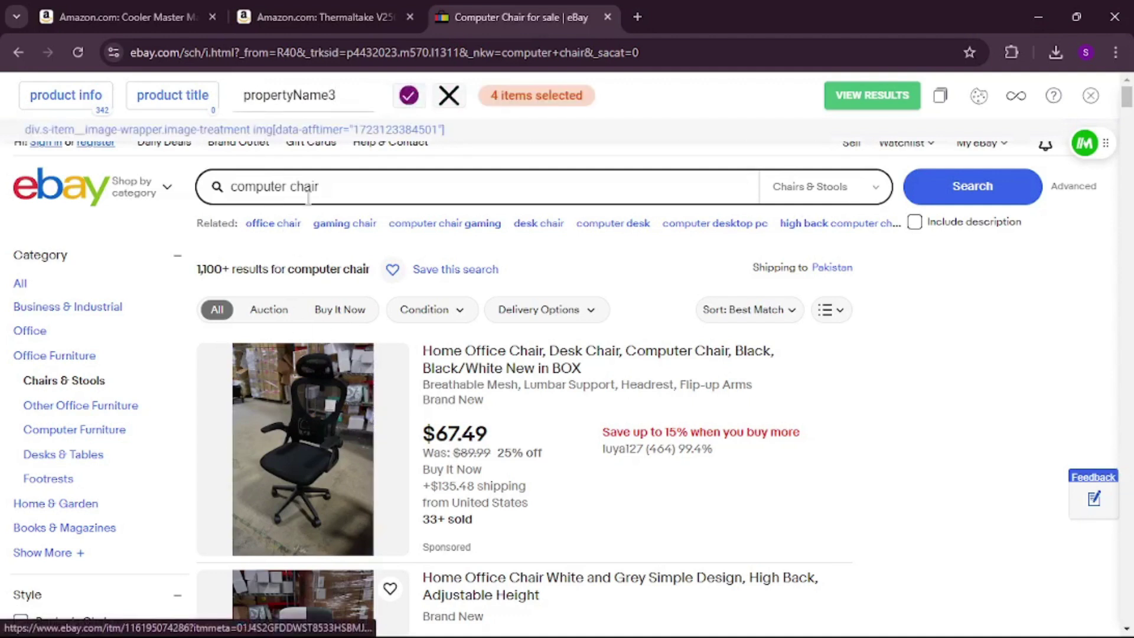
drag(361, 95, 245, 88)
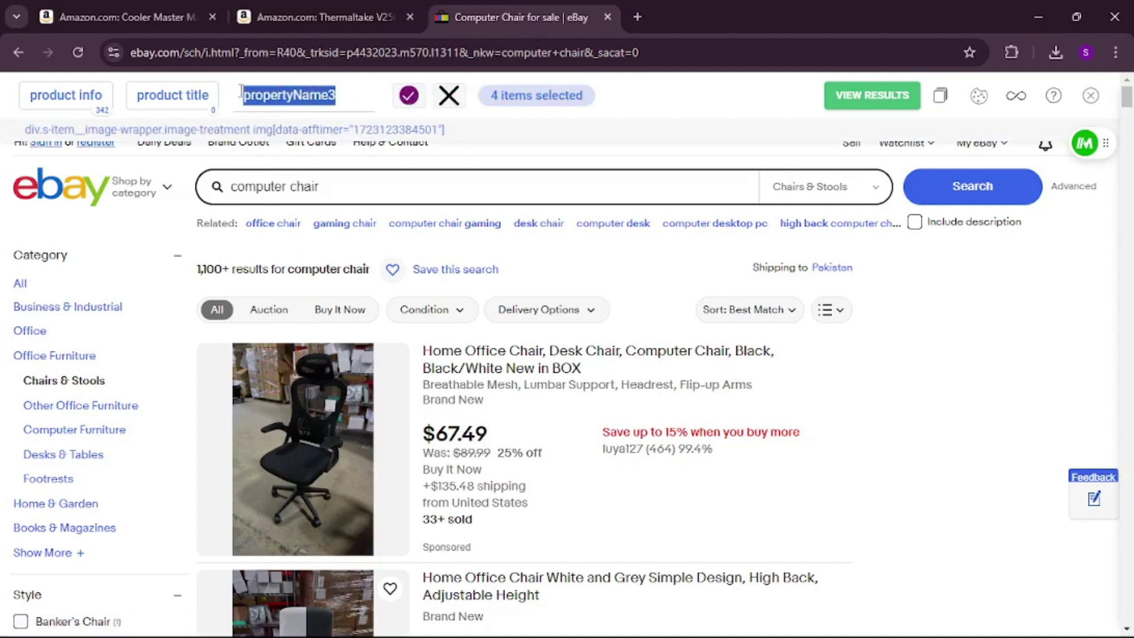
text(product image)
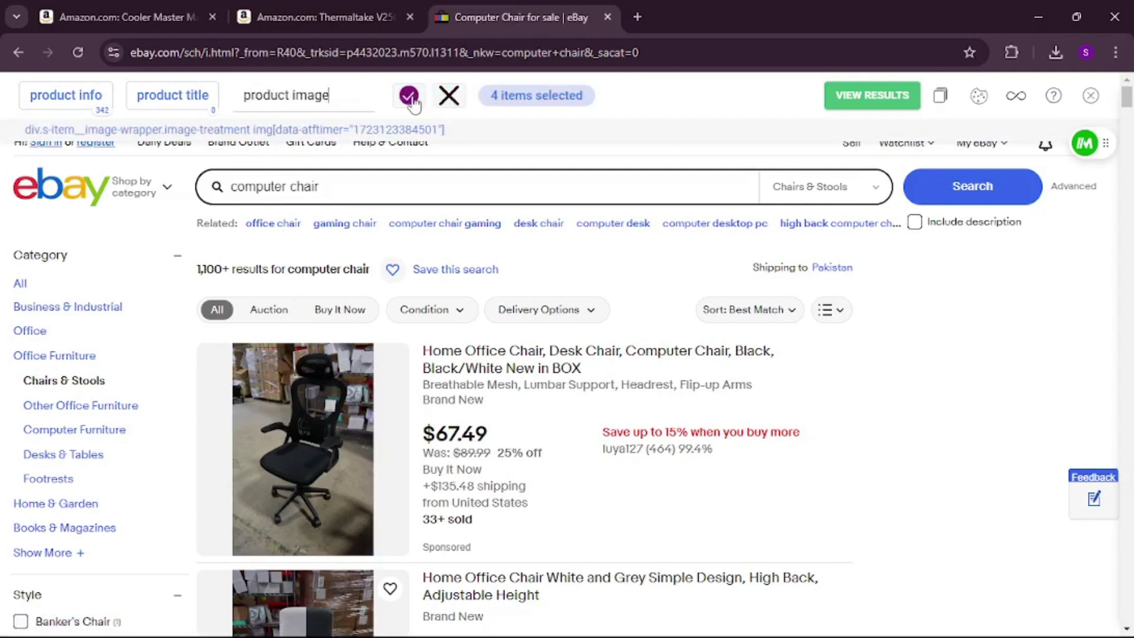
click(407, 95)
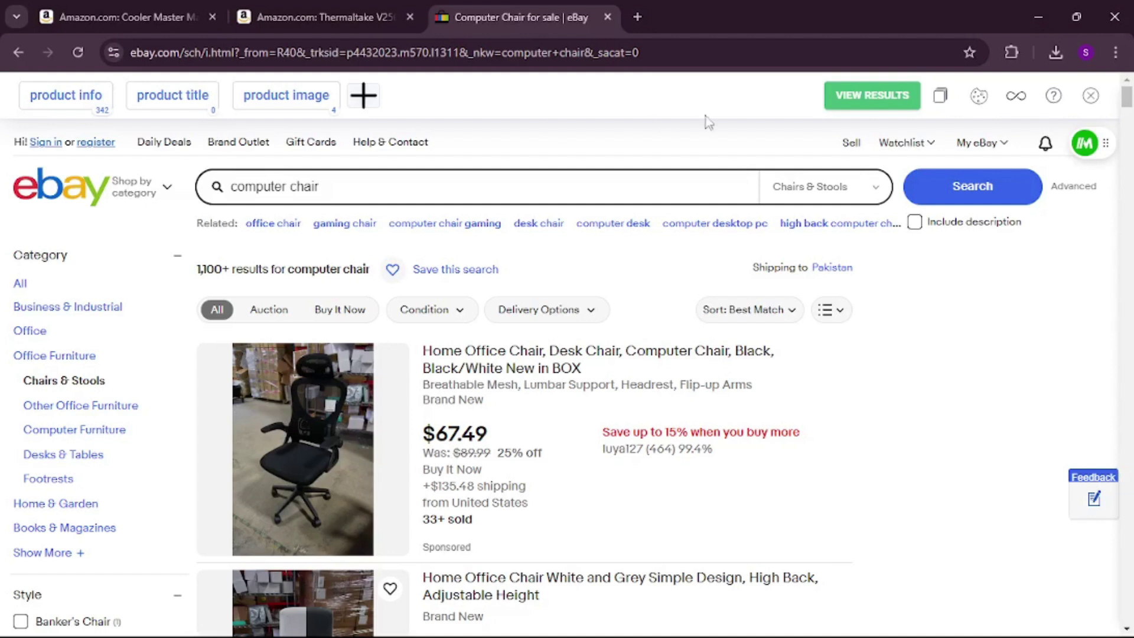
click(863, 107)
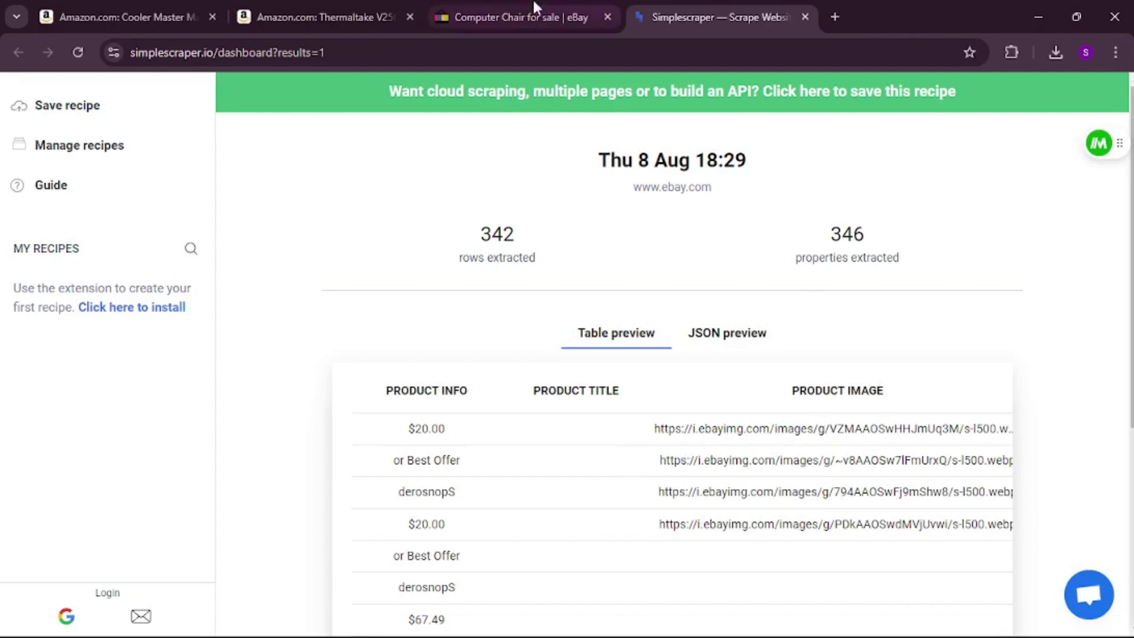
Return to the eBay results and add another scrape property from the listing titles, saved as "title"
click(506, 19)
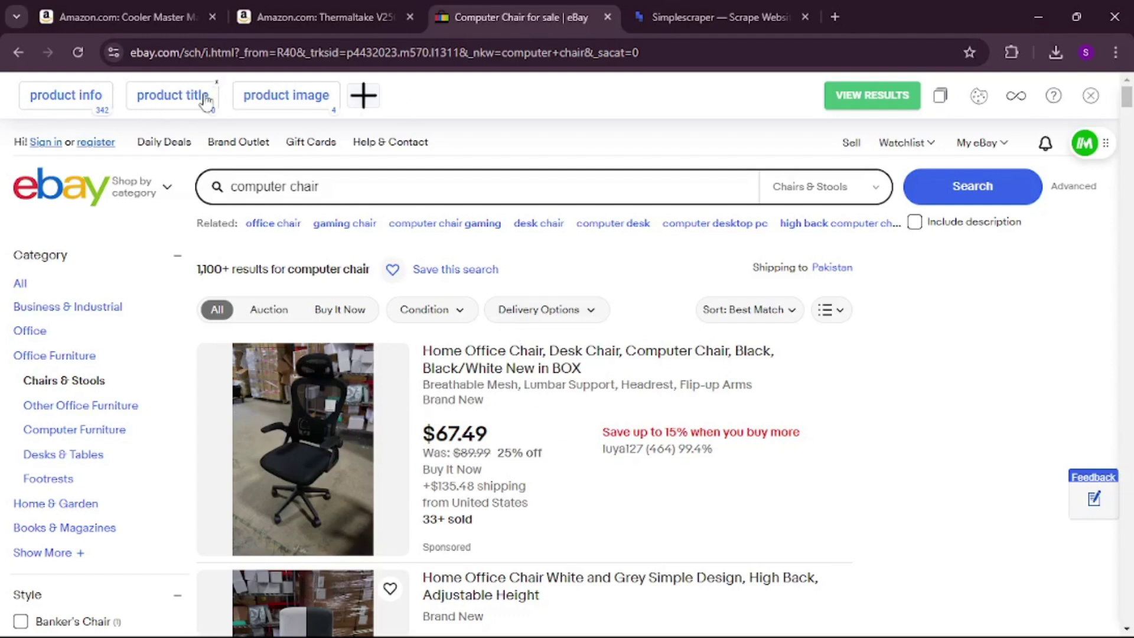
click(363, 95)
drag(427, 354, 531, 374)
click(571, 372)
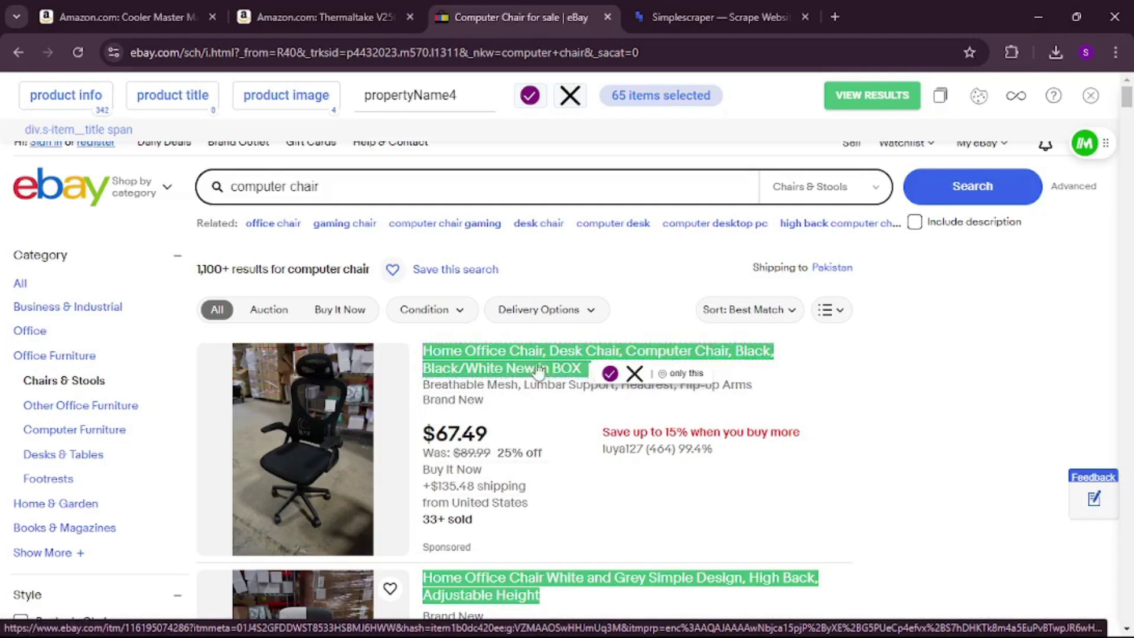
click(610, 373)
click(473, 101)
double_click(472, 101)
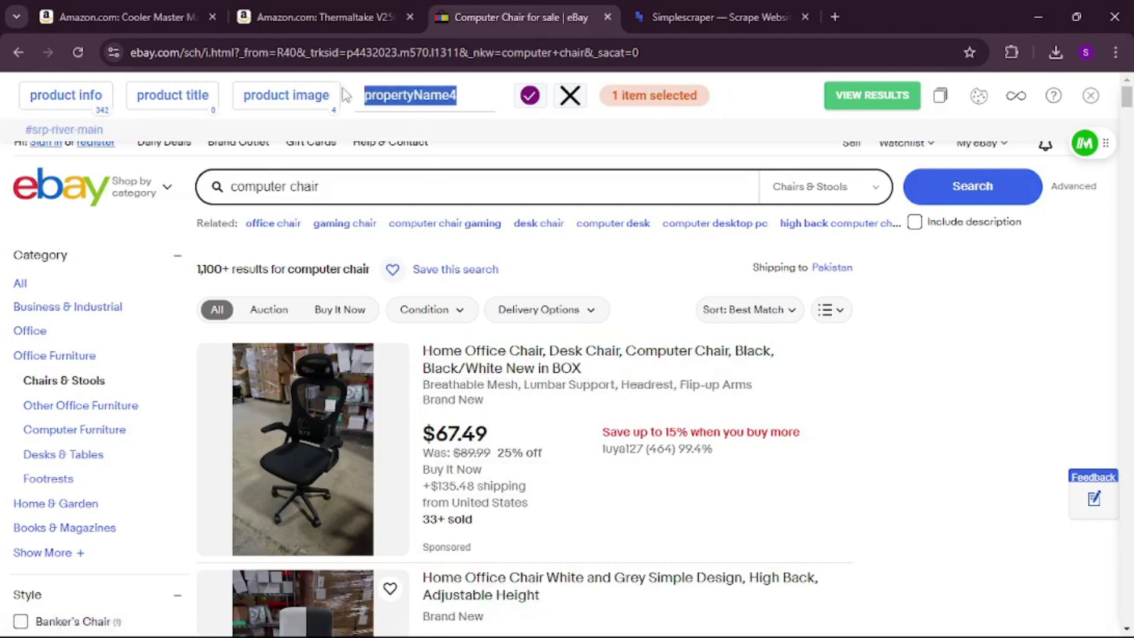
text(title)
click(530, 95)
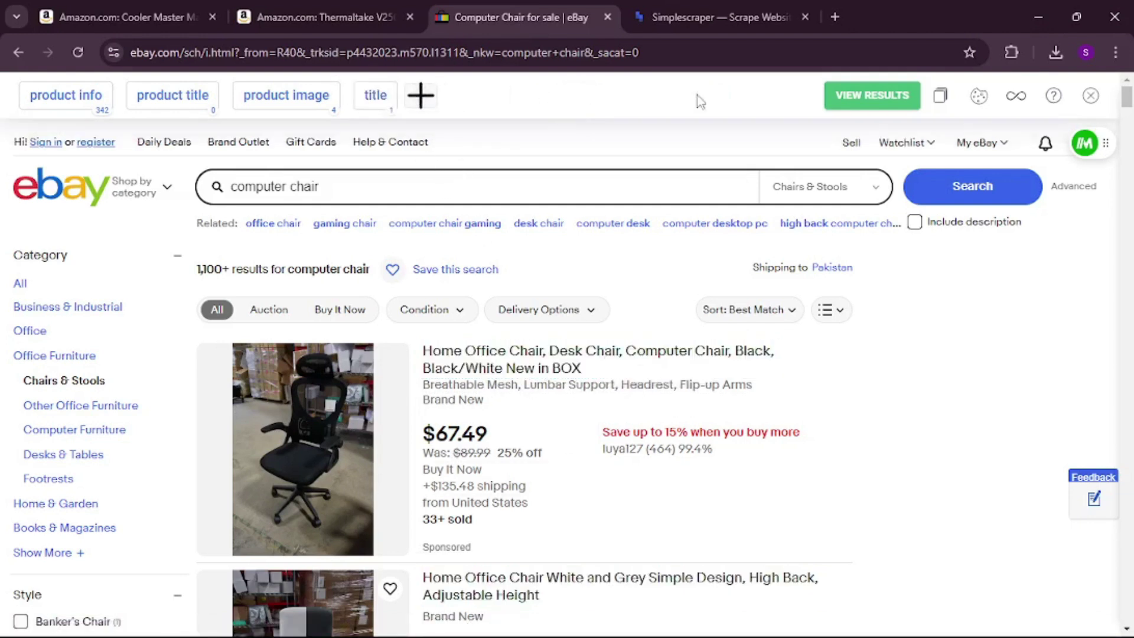
View the updated scrape results, check the title column in the table preview, and close the Simplescraper results pages
click(872, 95)
scroll(577, 453, down, 5)
drag(525, 473, 827, 478)
scroll(777, 331, up, 4)
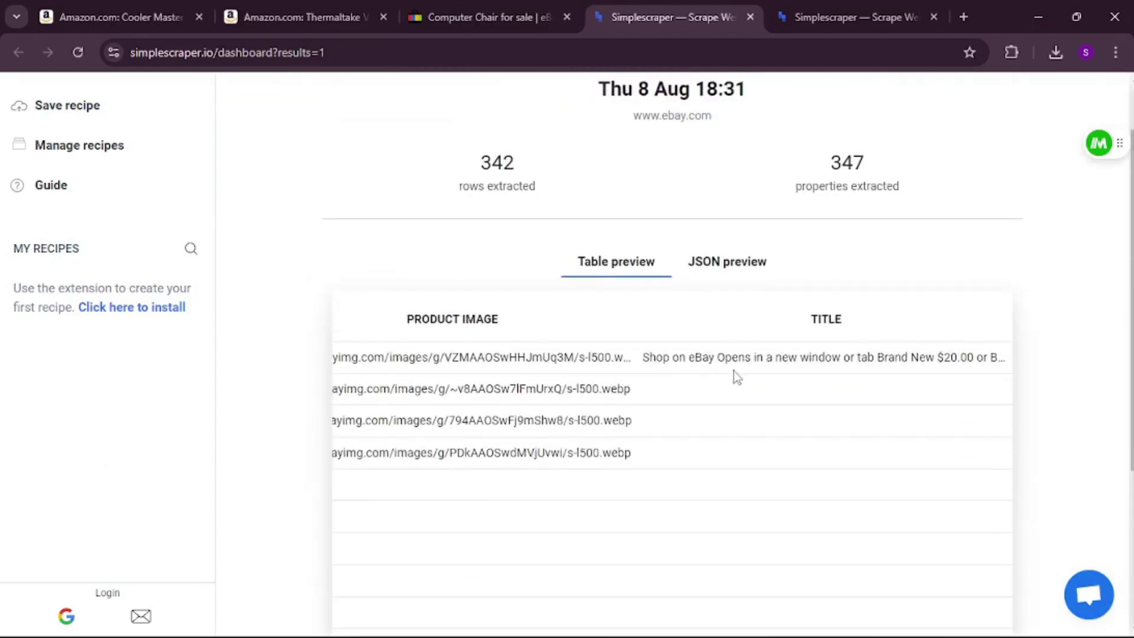
click(752, 14)
click(752, 14)
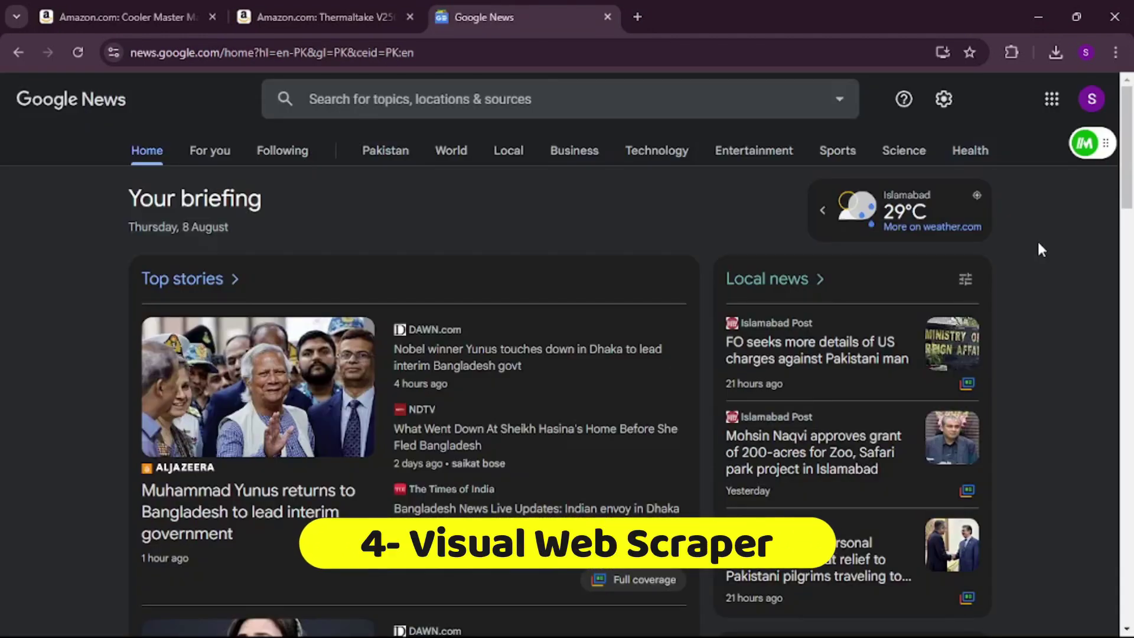
Open the Data Scraper extension on Google News and select the Top stories blocks as the data group
click(1011, 52)
click(859, 368)
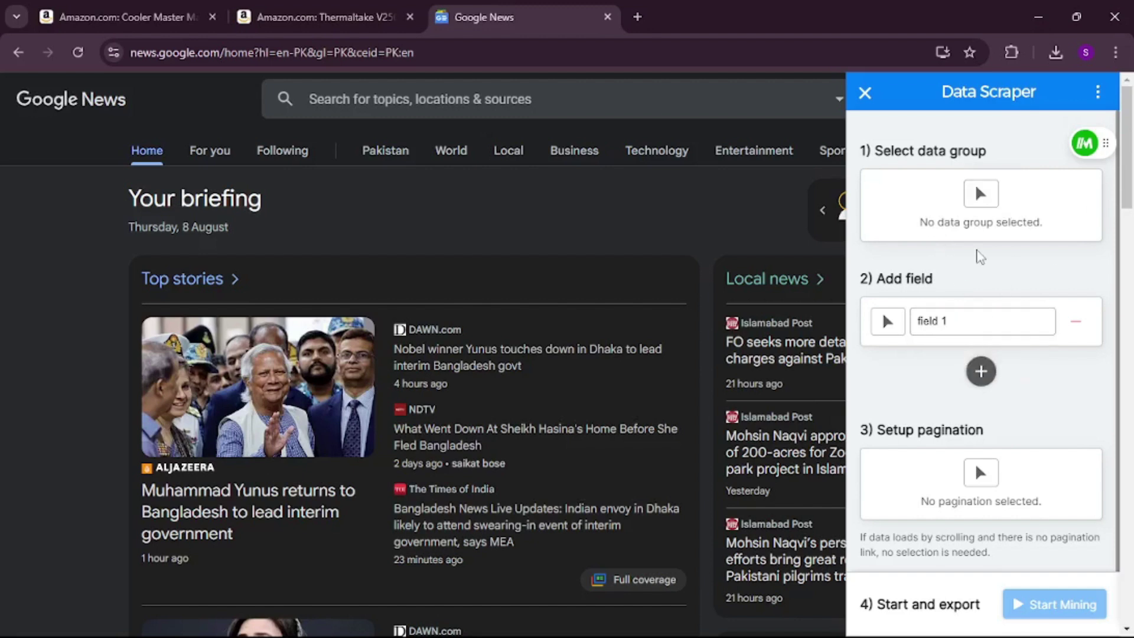
scroll(833, 282, down, 2)
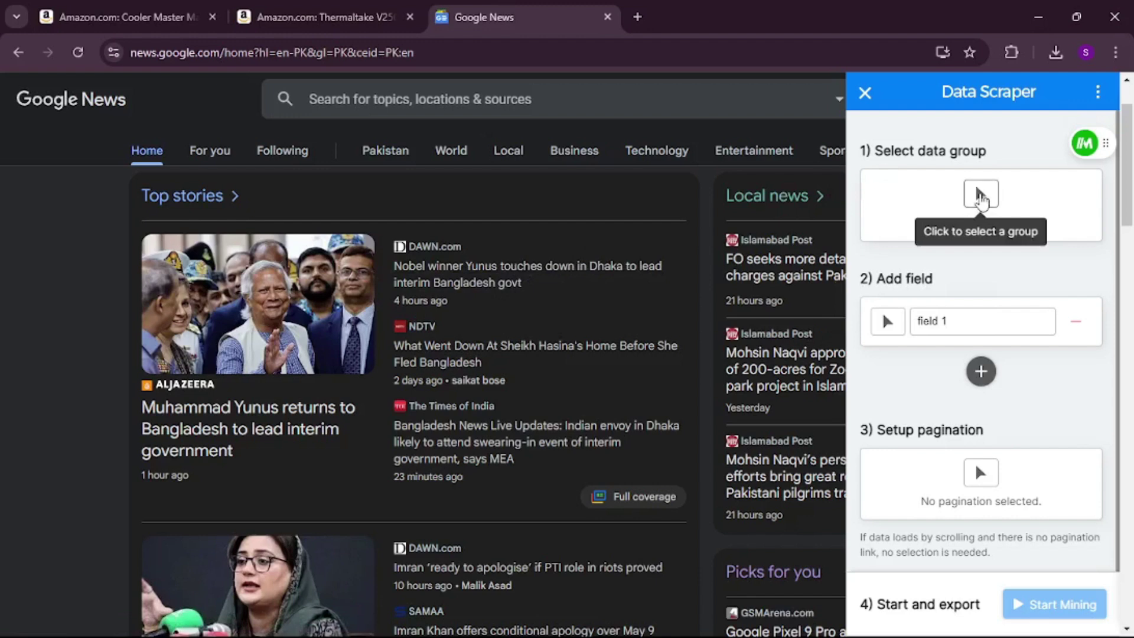
click(980, 198)
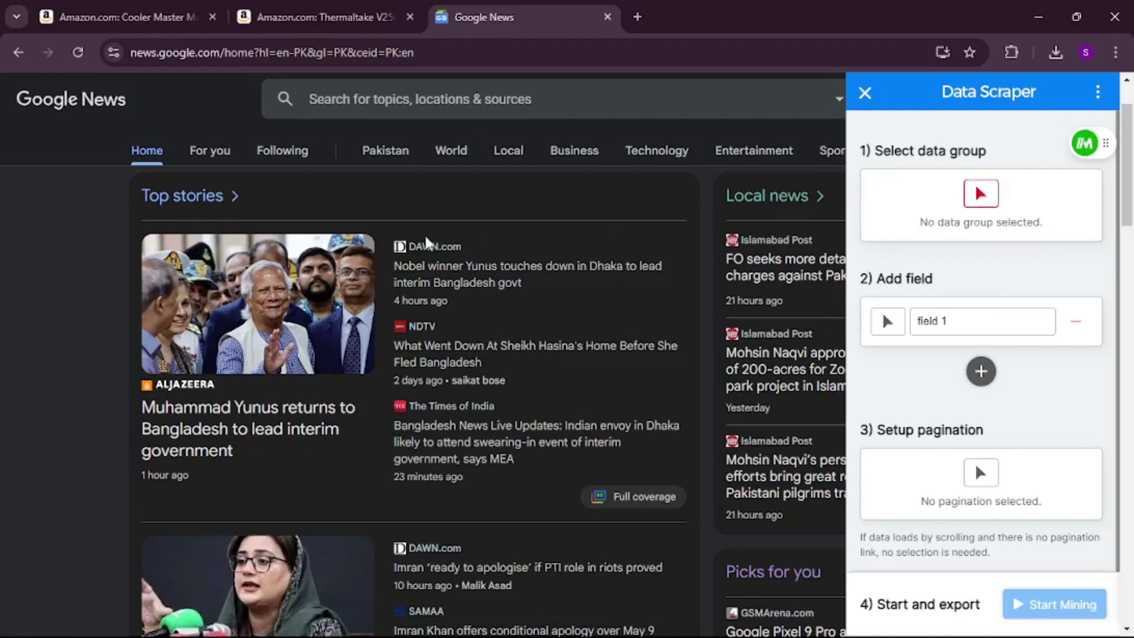
click(392, 284)
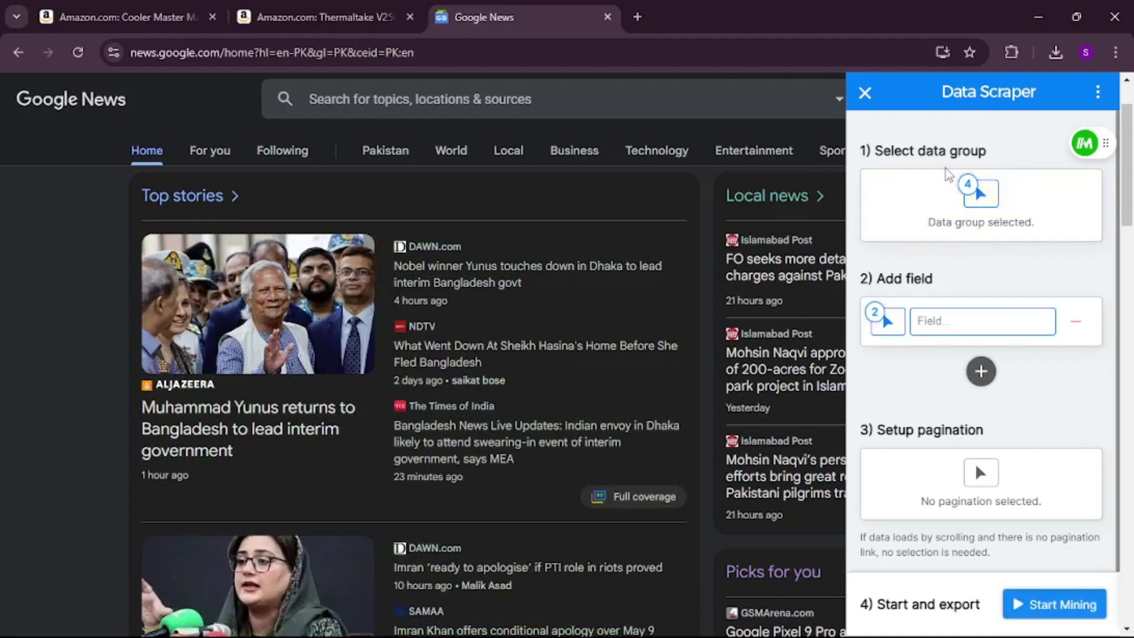
Name the first data field "news" for the selected stories
mouse_move(881, 328)
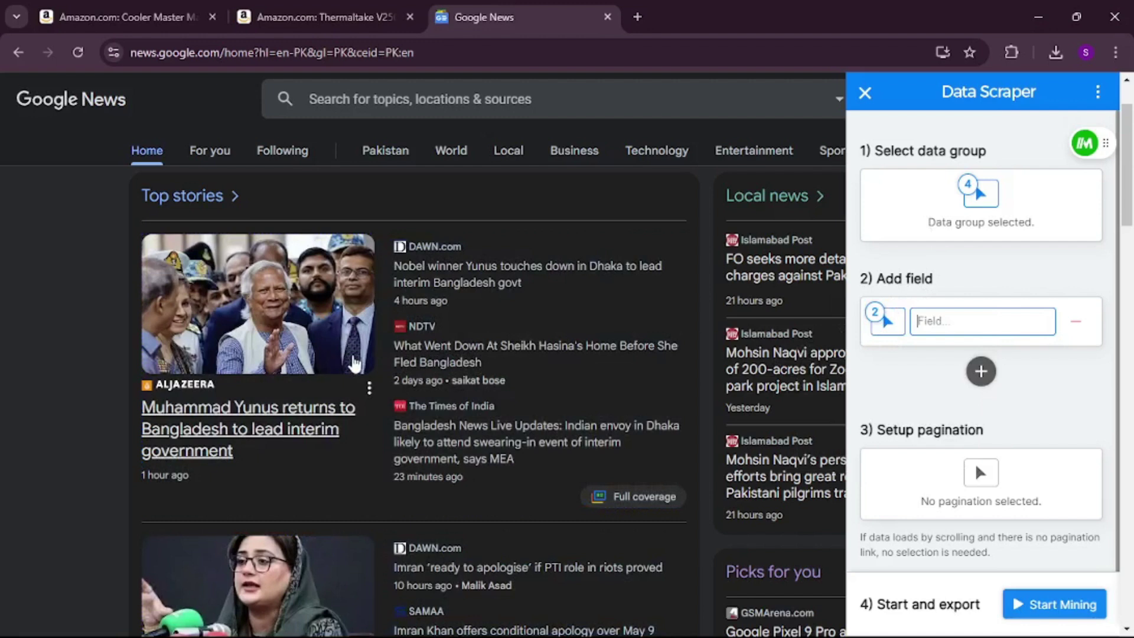
text(news)
click(967, 353)
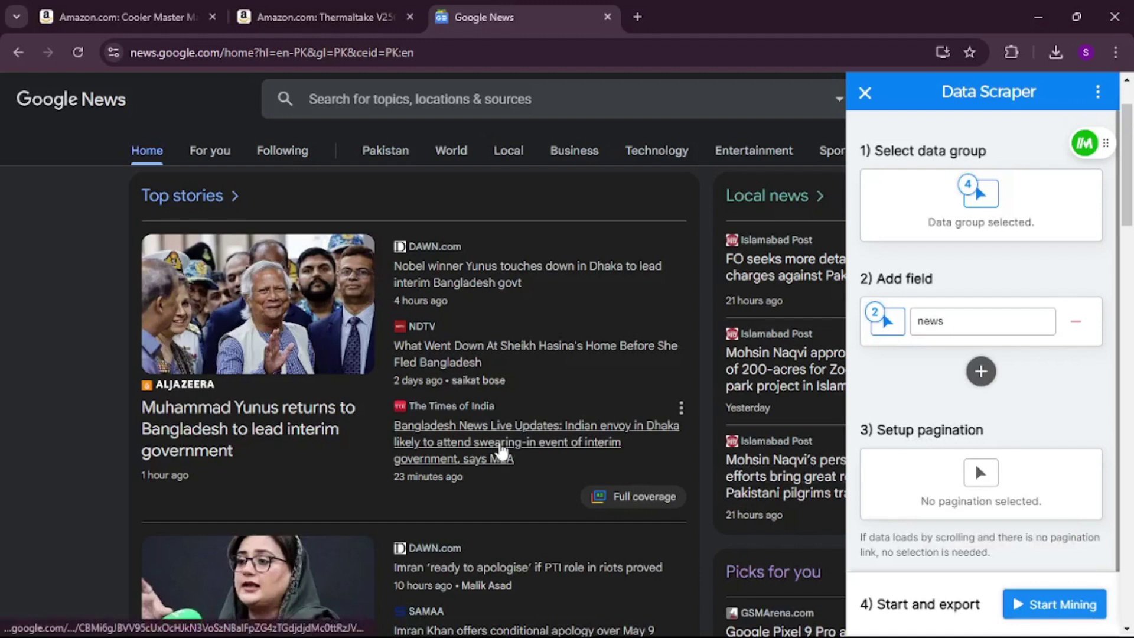
Add a second field from the Full coverage link under the first story and name it "full coverage button"
scroll(491, 469, down, 3)
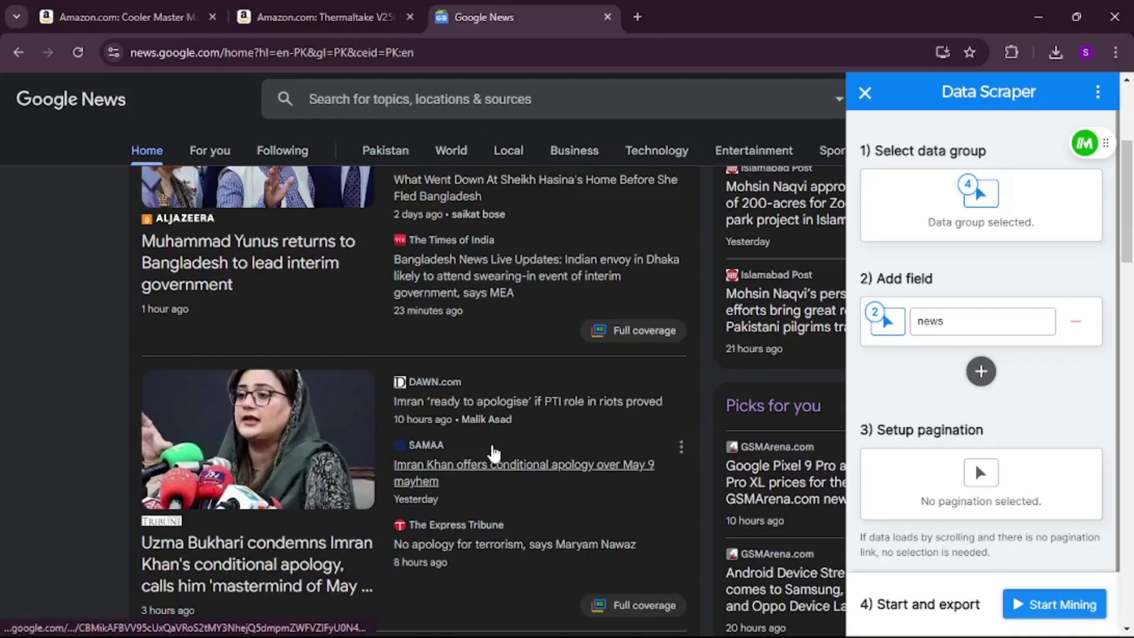
scroll(474, 458, down, 2)
scroll(474, 457, down, 2)
scroll(473, 456, up, 8)
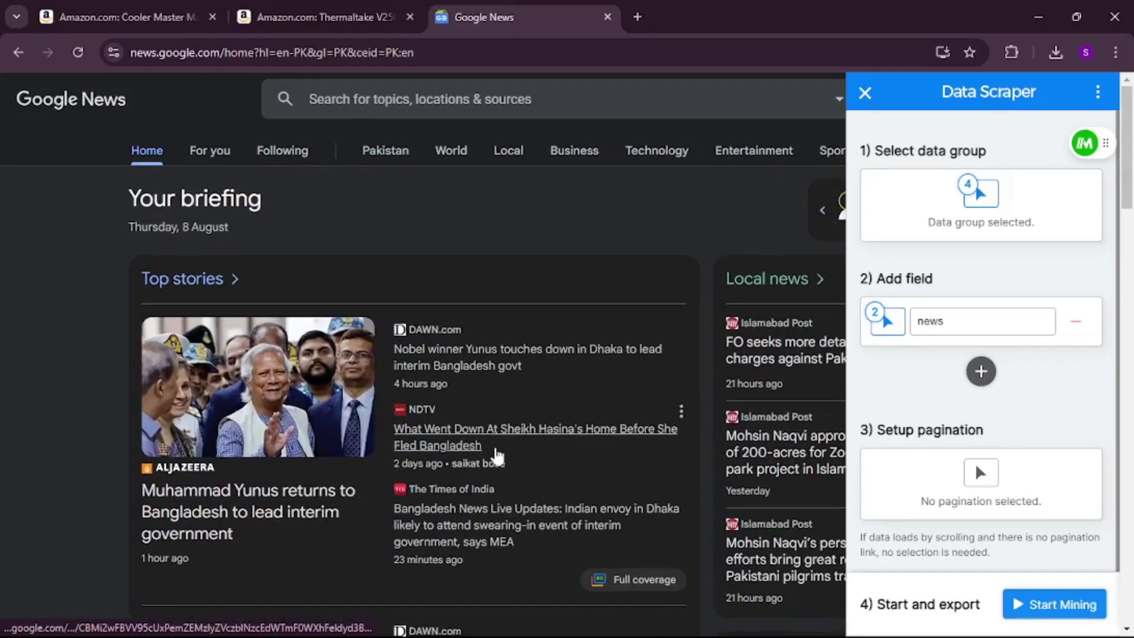
scroll(496, 458, down, 1)
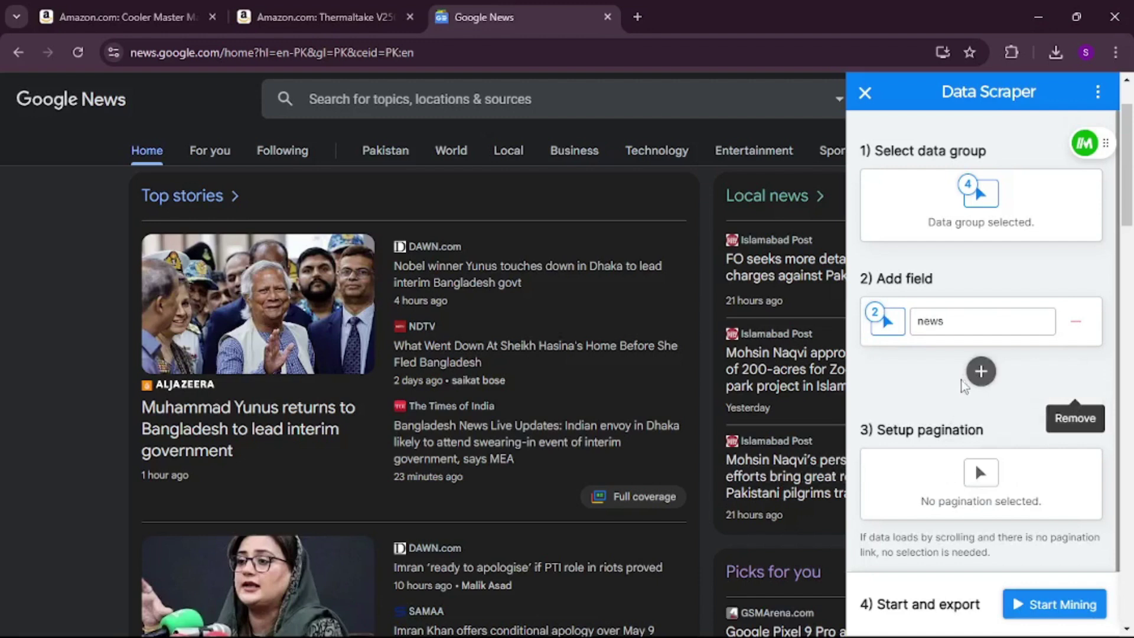
click(978, 373)
click(887, 381)
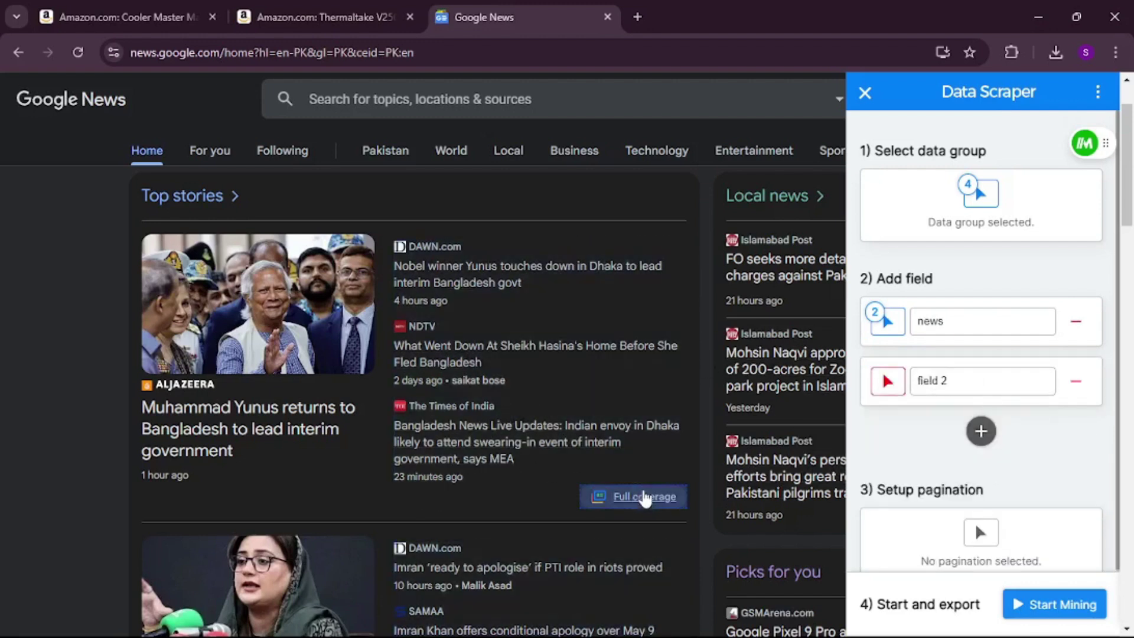
click(642, 502)
click(912, 383)
text(fu)
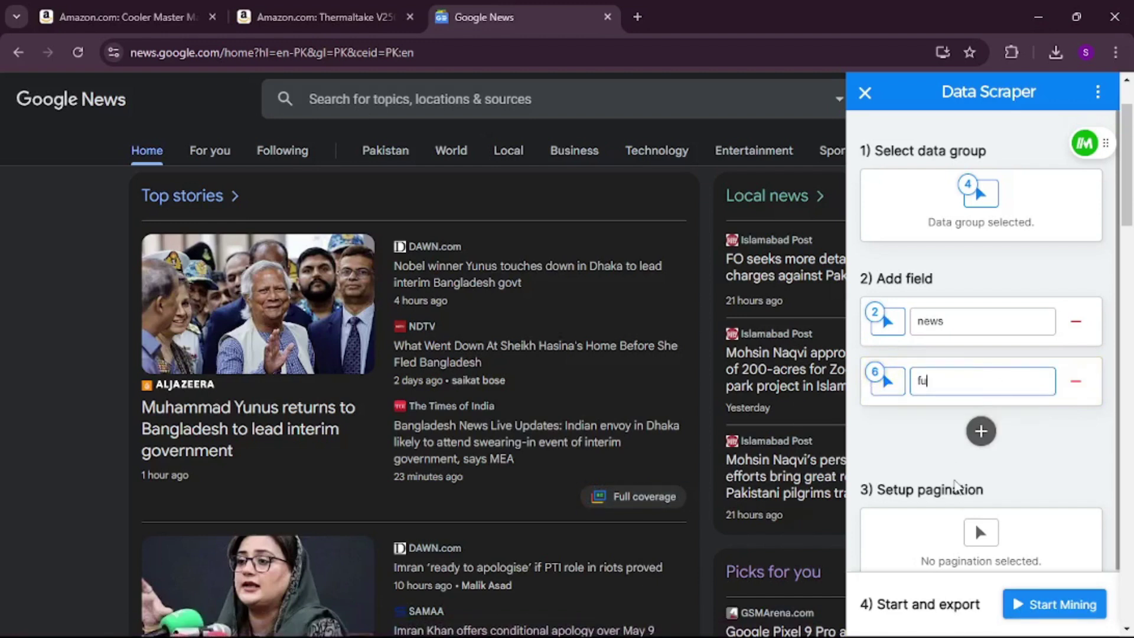
text(ll coverage button)
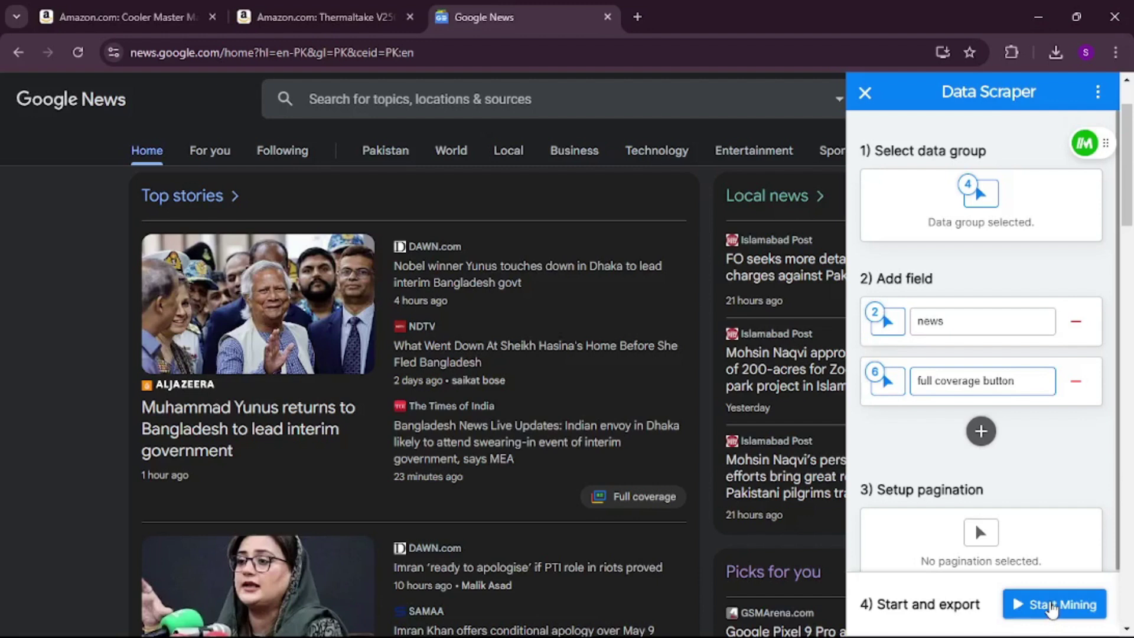
Start mining the selected news data and export all rows as CSV
click(1028, 617)
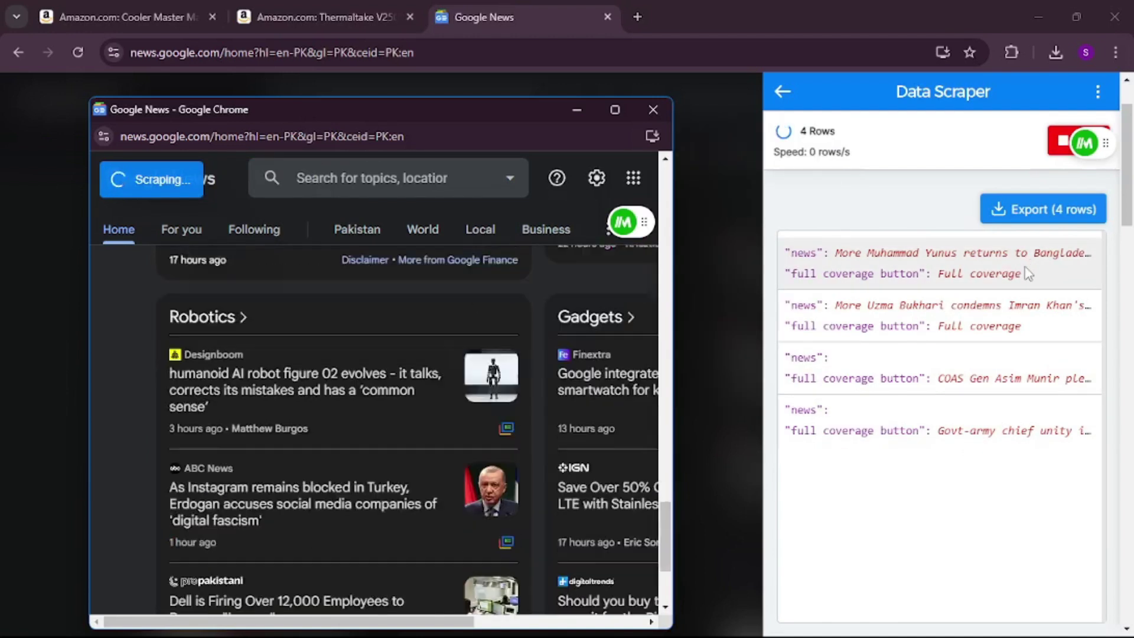
click(1055, 212)
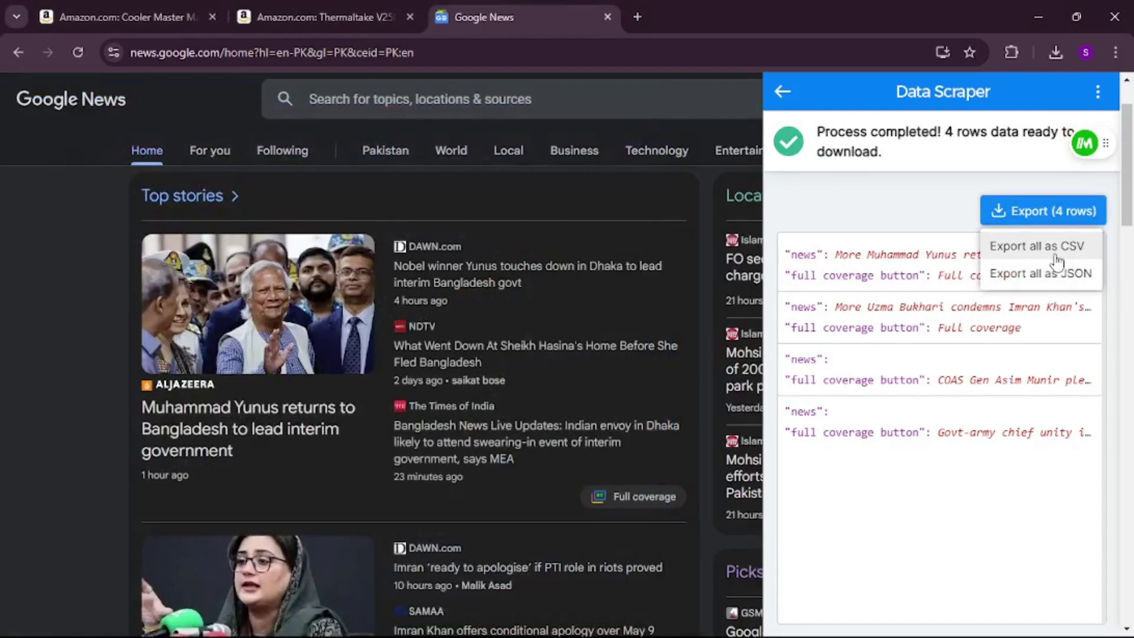
click(1054, 255)
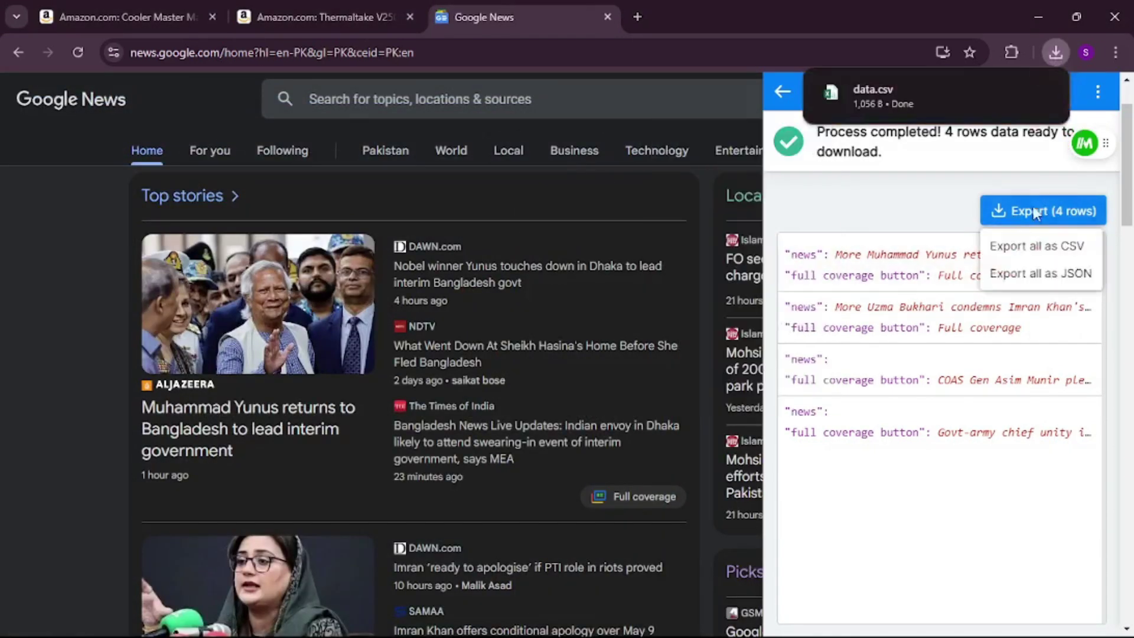
Open the downloaded data.csv in Excel, check its news and full coverage button columns, and return to the browser
click(863, 95)
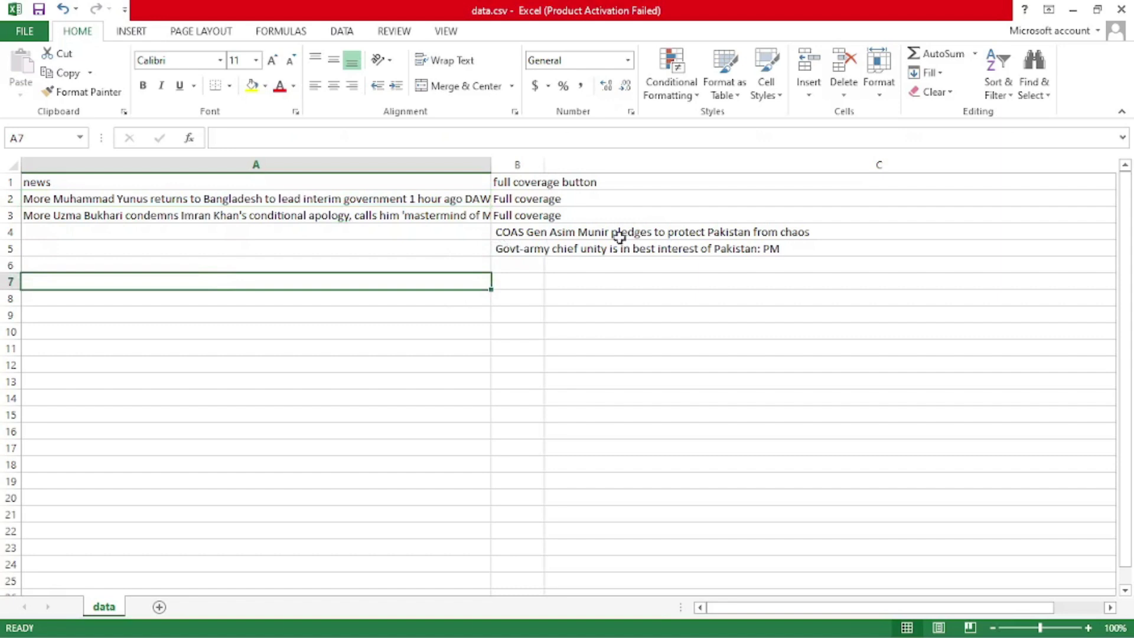
click(260, 184)
click(256, 230)
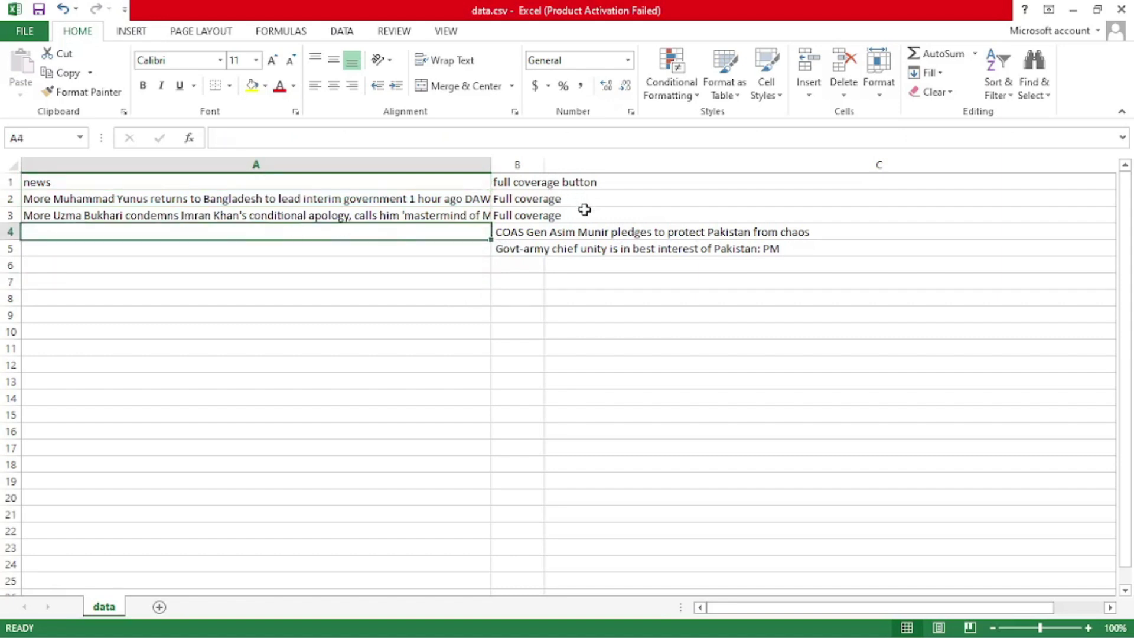
key(alt+Tab)
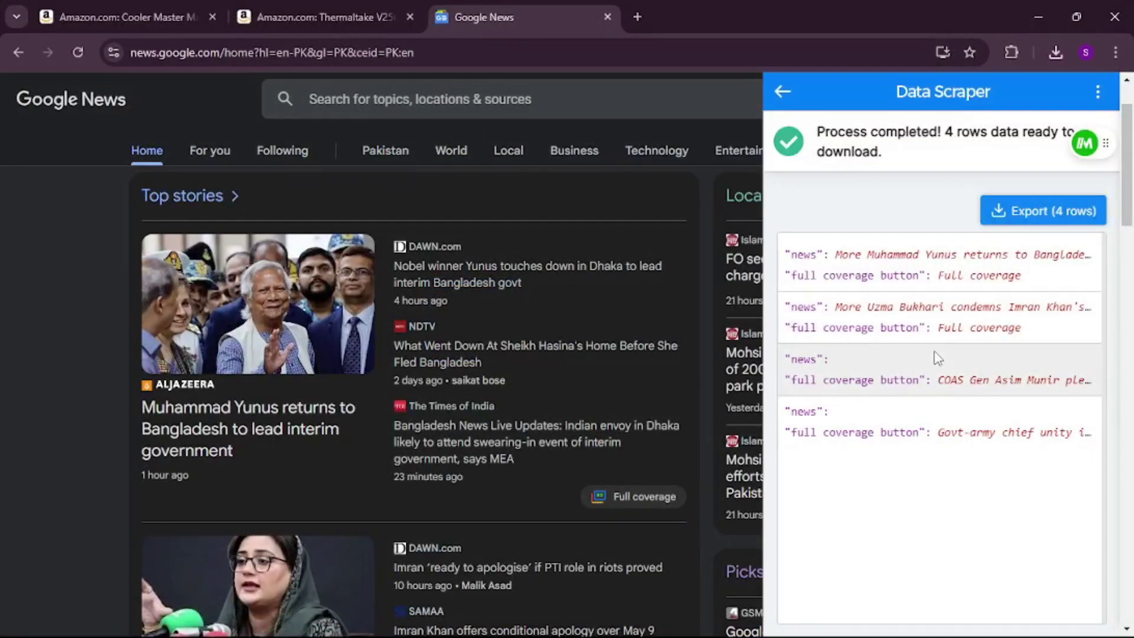
Close the scraper panel on Google News and check the current plan on the Data Miner account page
click(782, 92)
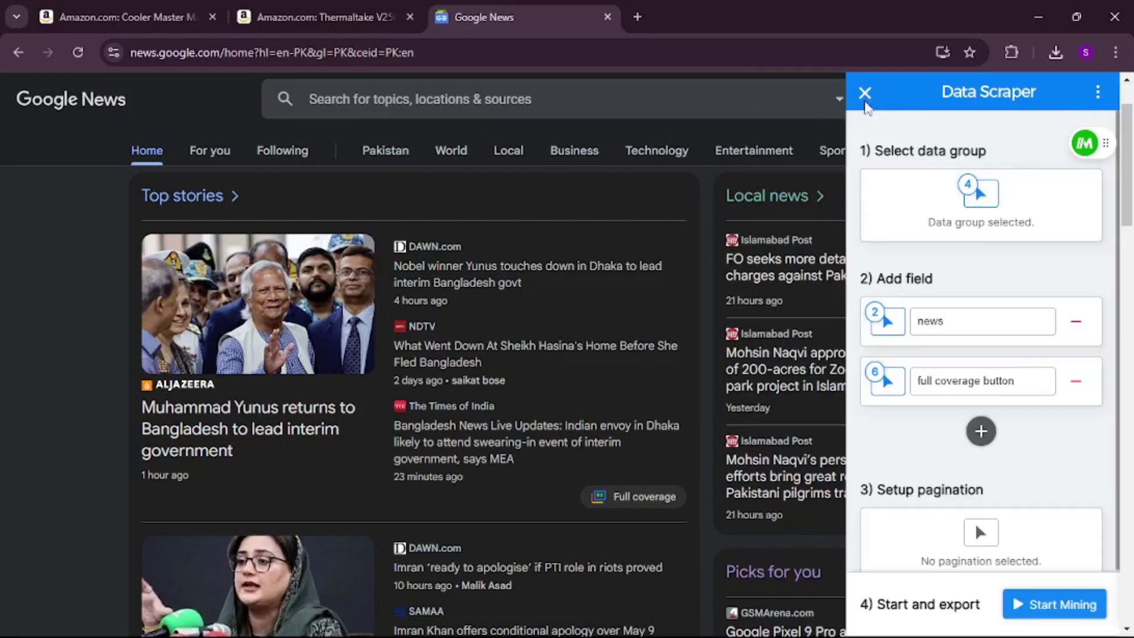
click(865, 96)
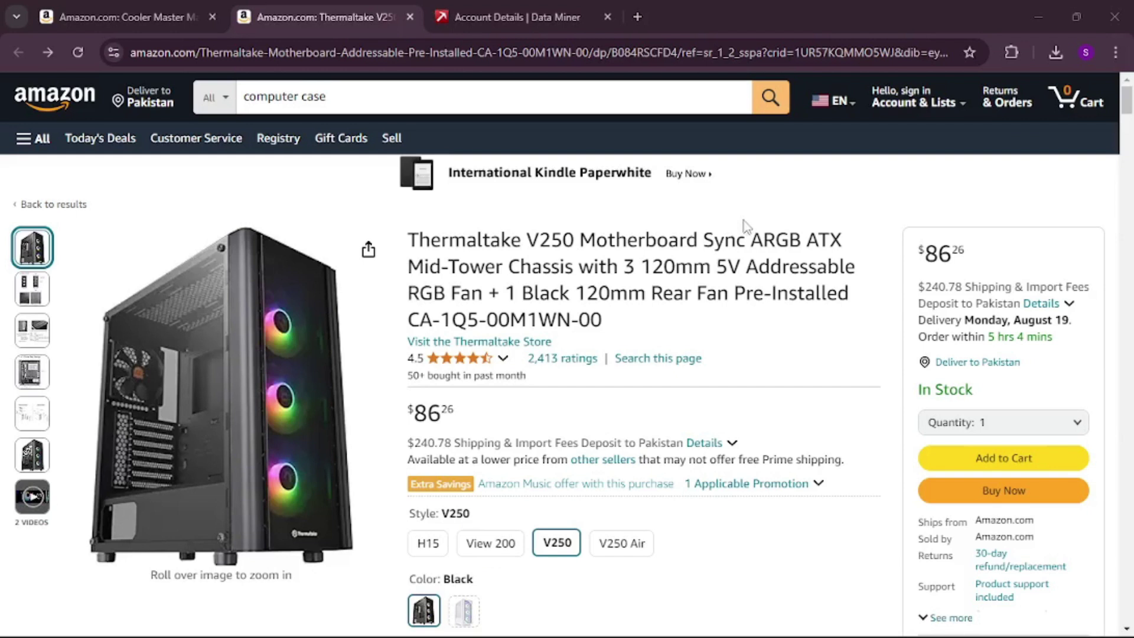
click(521, 11)
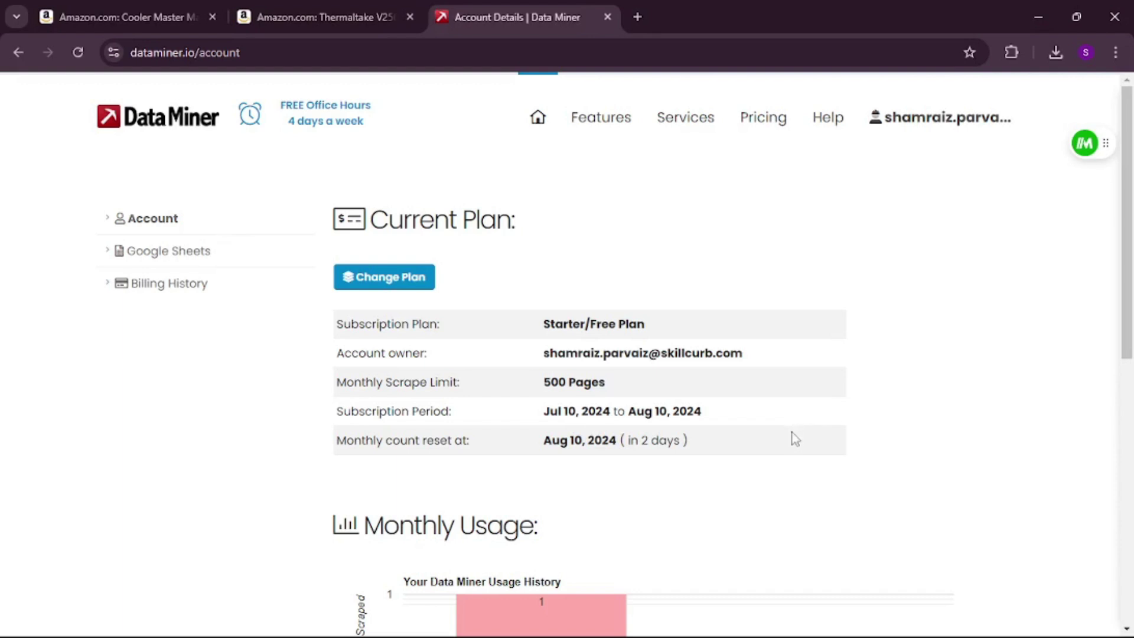
key(ctrl+shift+Tab)
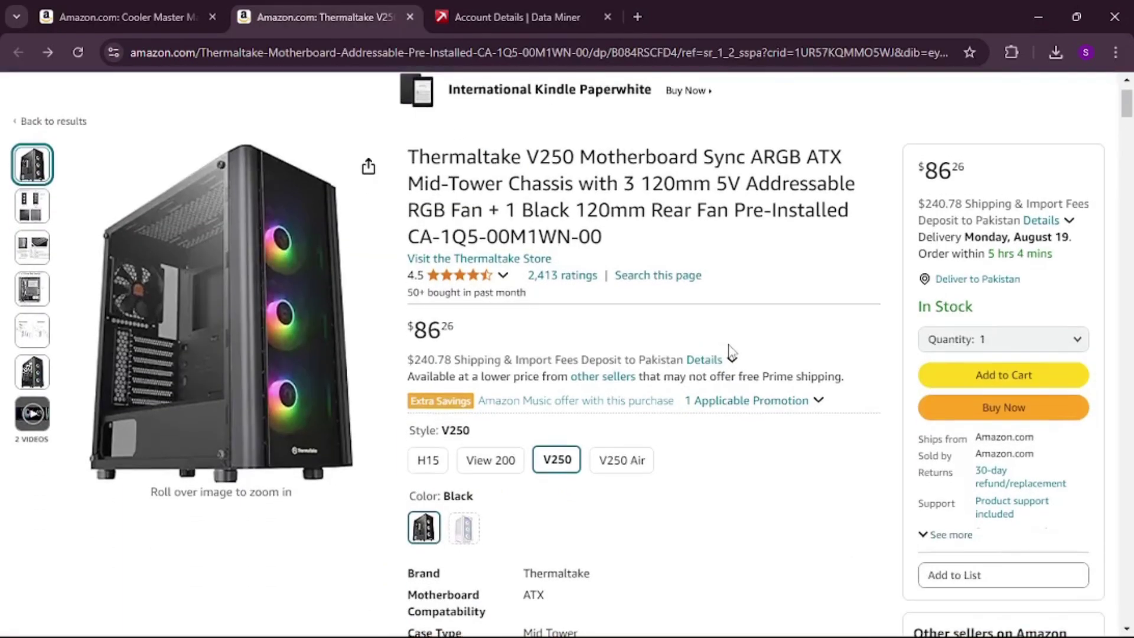
Open the Data Scraper extension on the Thermaltake V250 product page and look through its public, own and pinned recipes
click(1011, 52)
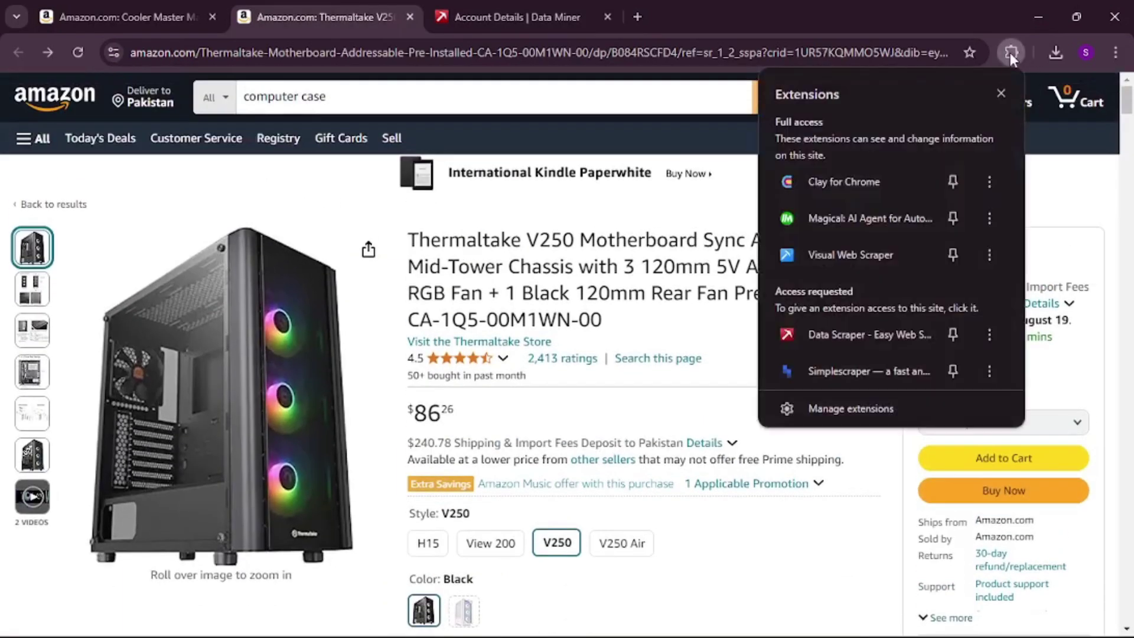
click(848, 334)
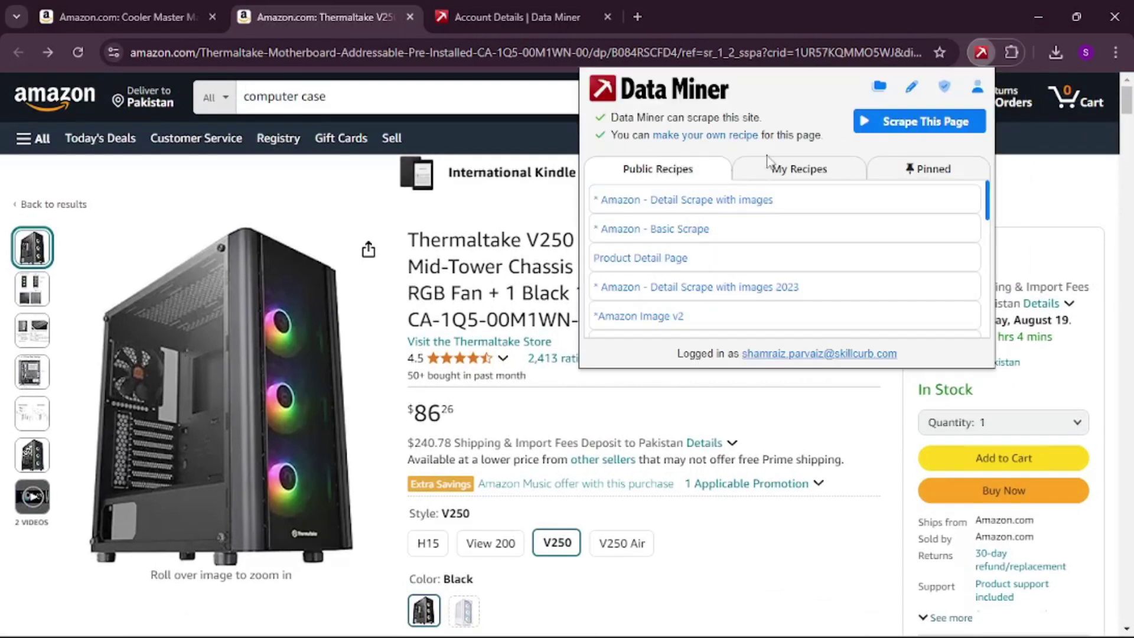
click(778, 173)
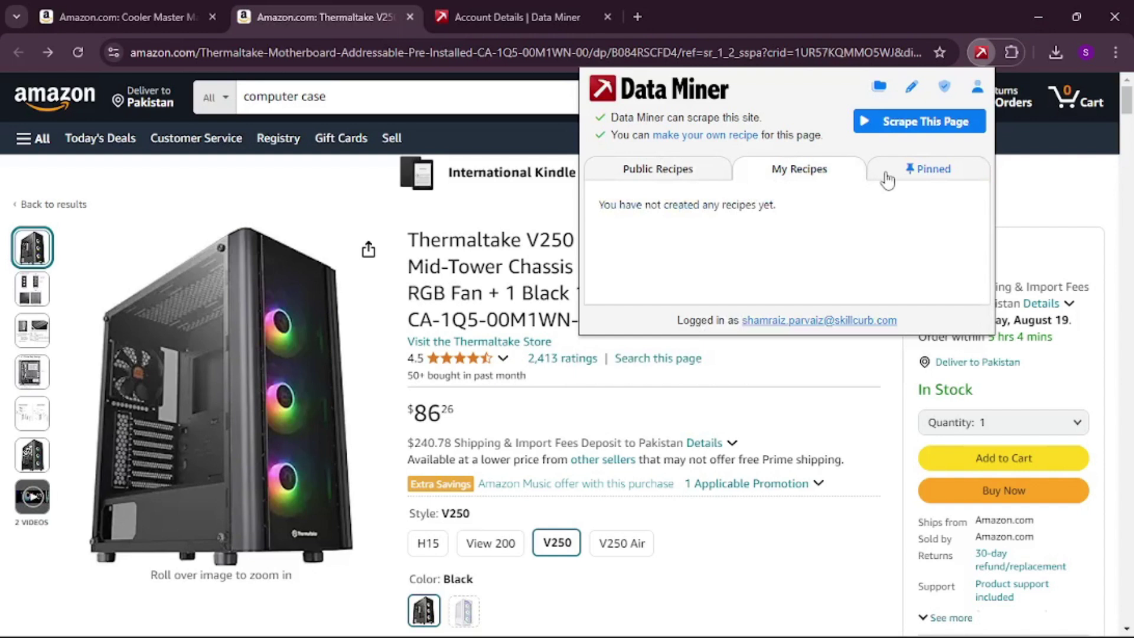
click(915, 174)
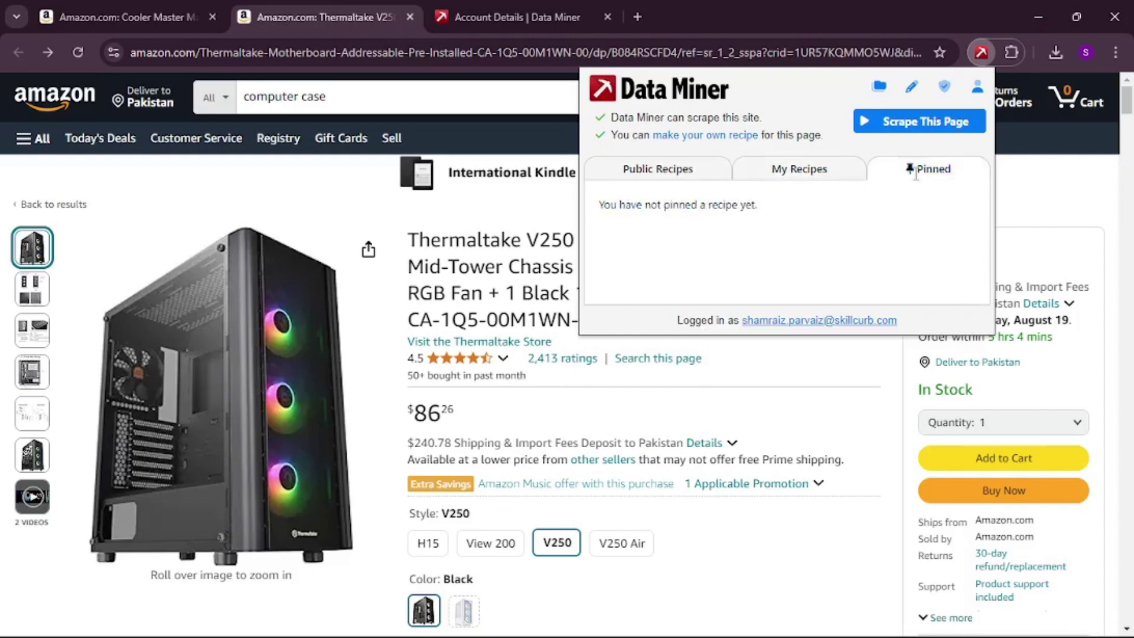
click(654, 176)
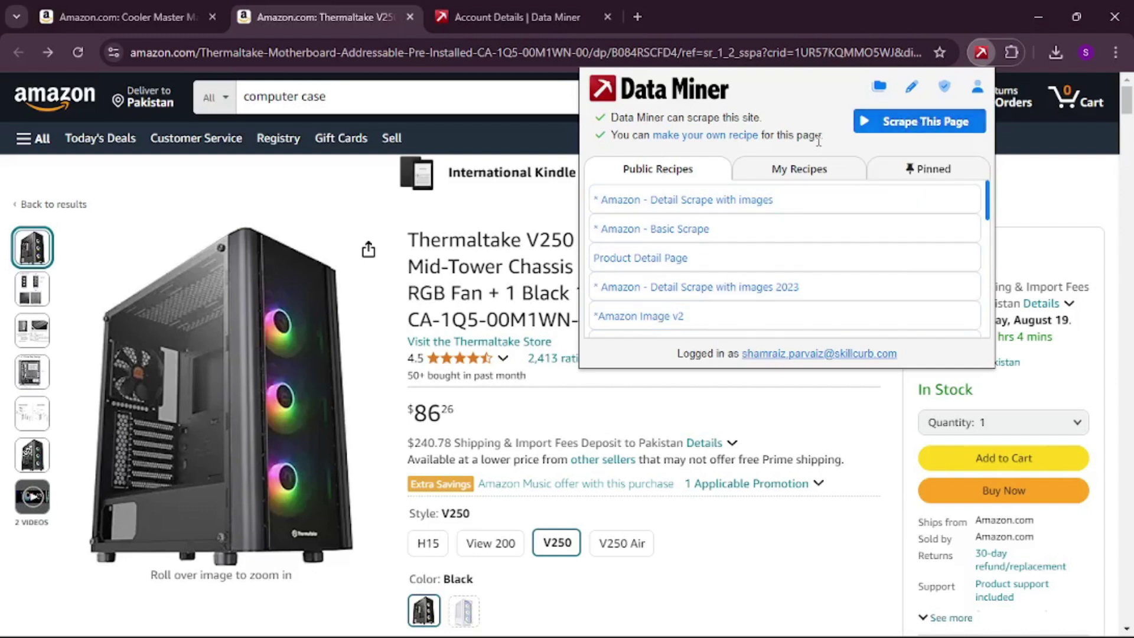
Run a page scrape of the Thermaltake product page with the public recipe "Amazon - Detail Scrape with images"
click(883, 119)
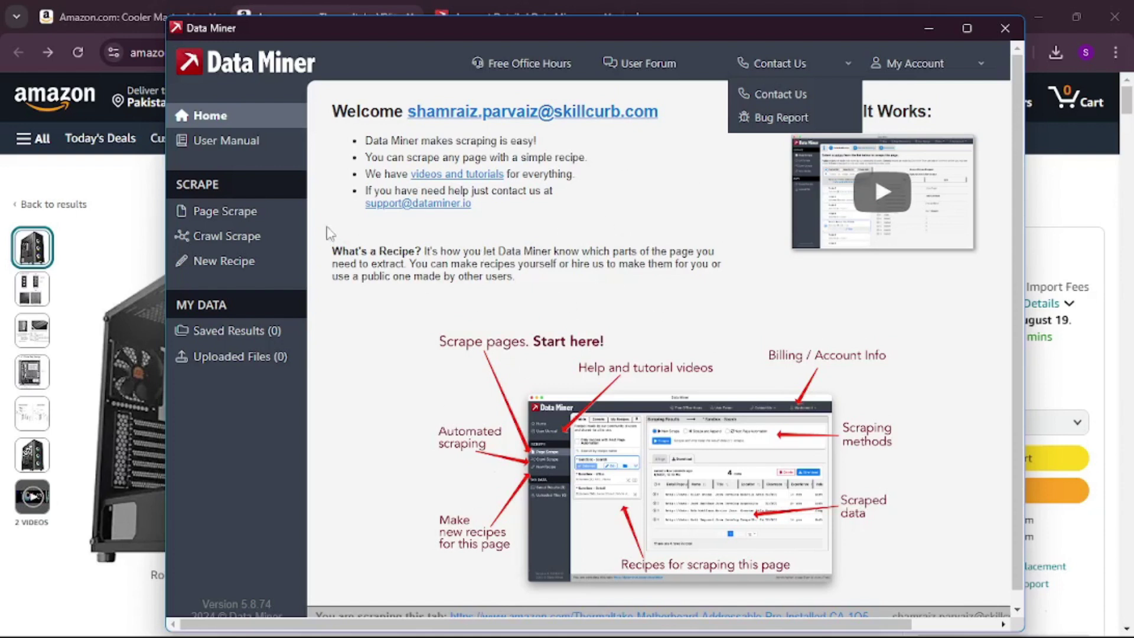
click(240, 211)
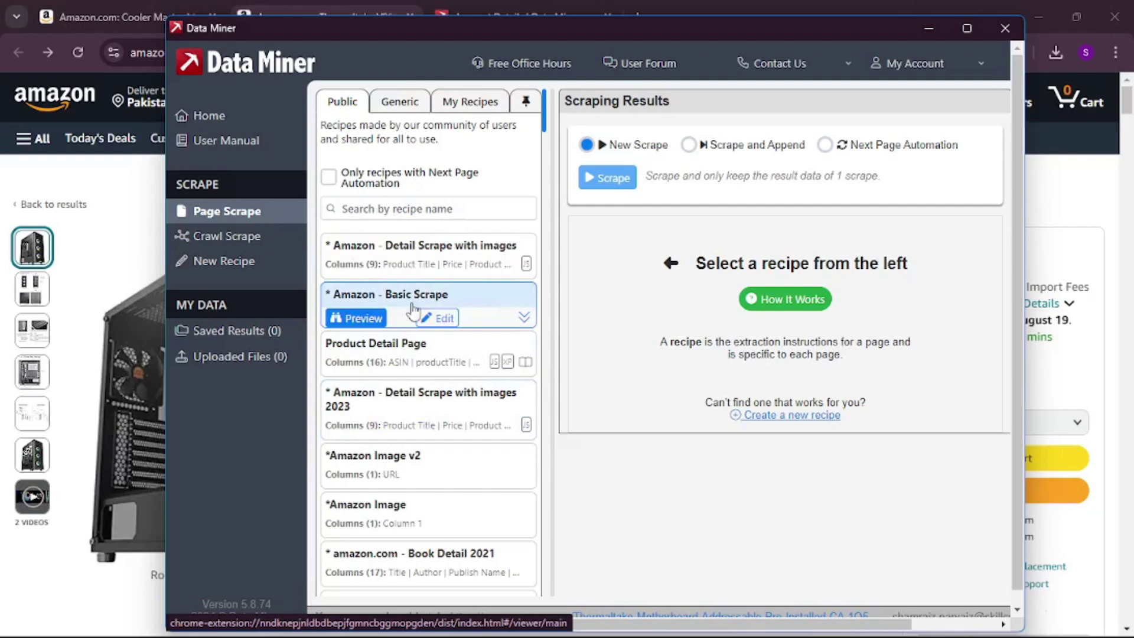
mouse_move(417, 239)
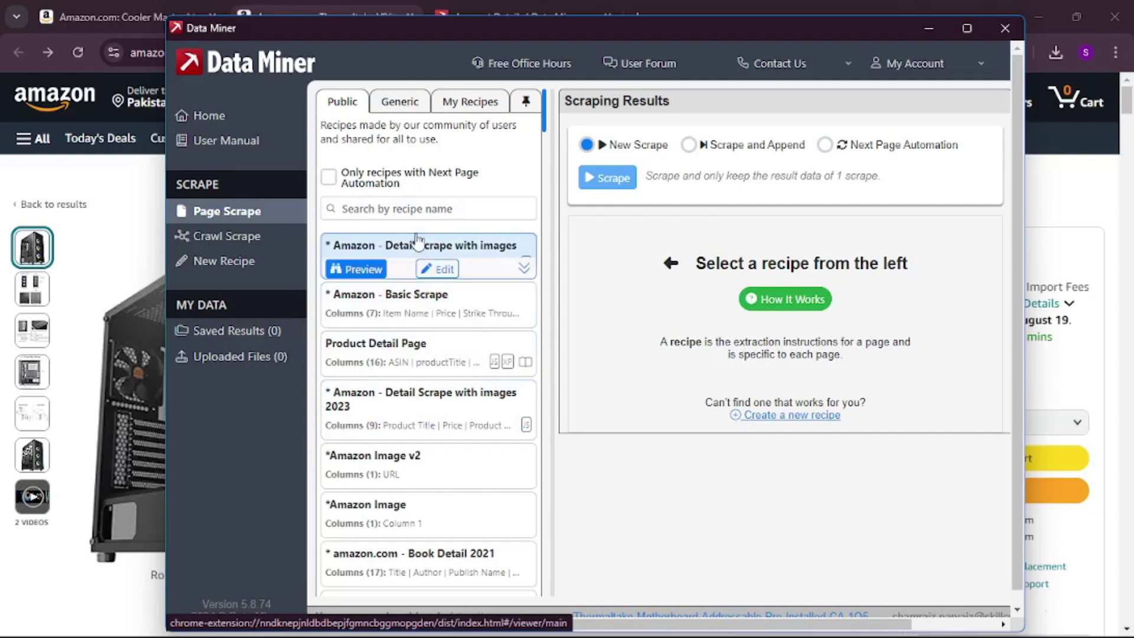
click(380, 245)
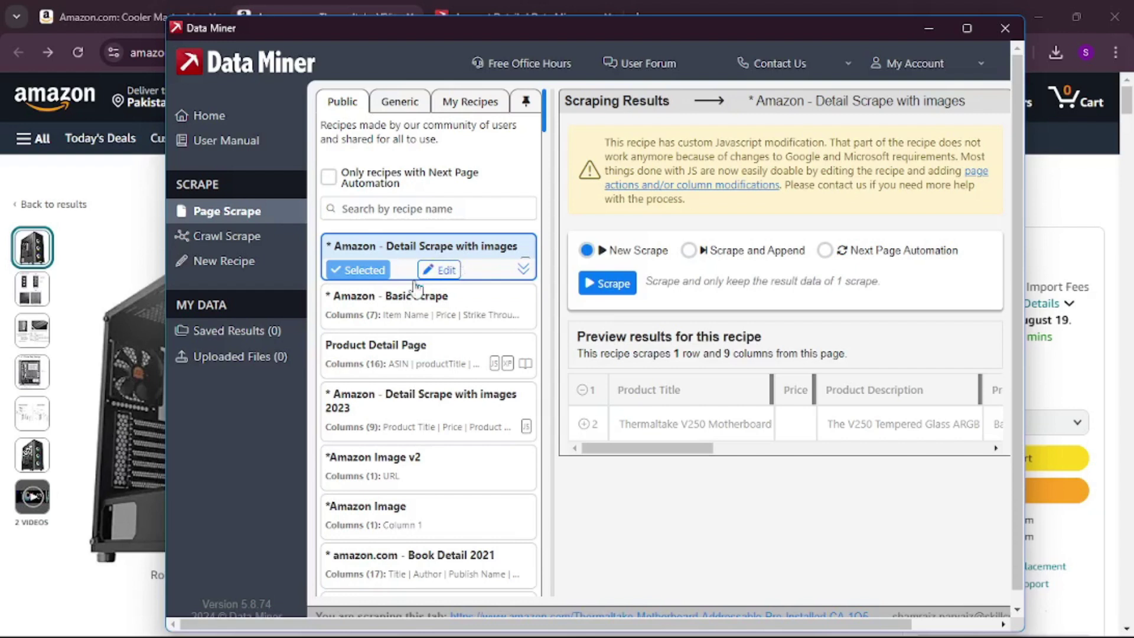
click(613, 283)
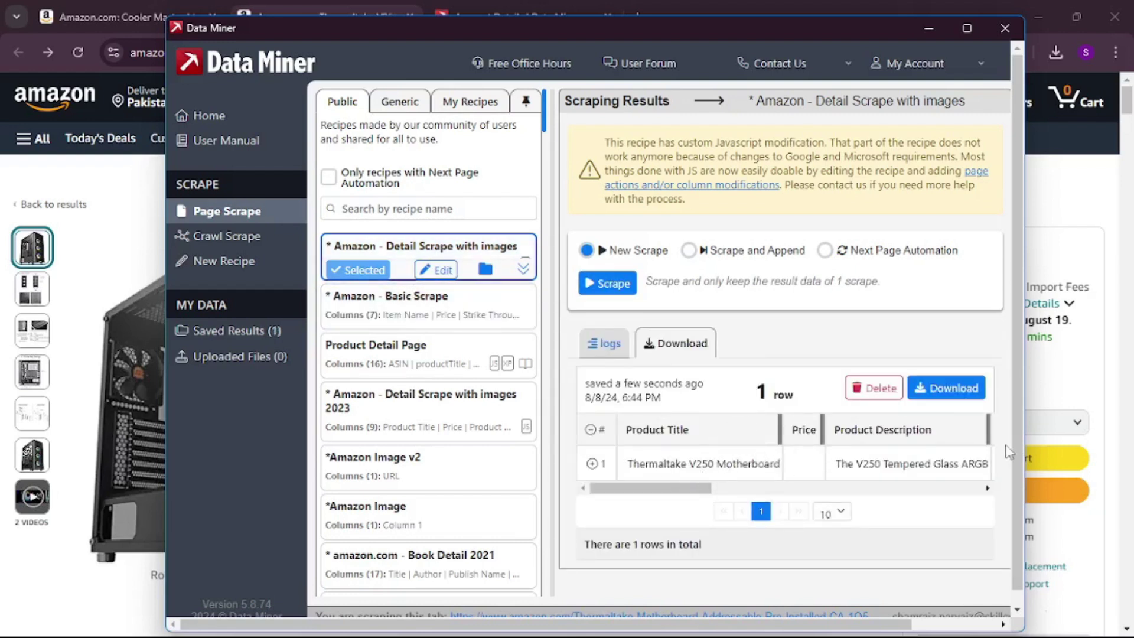
Check the scraped product's columns through Product Image 5 and close the Data Miner window
drag(707, 488, 978, 493)
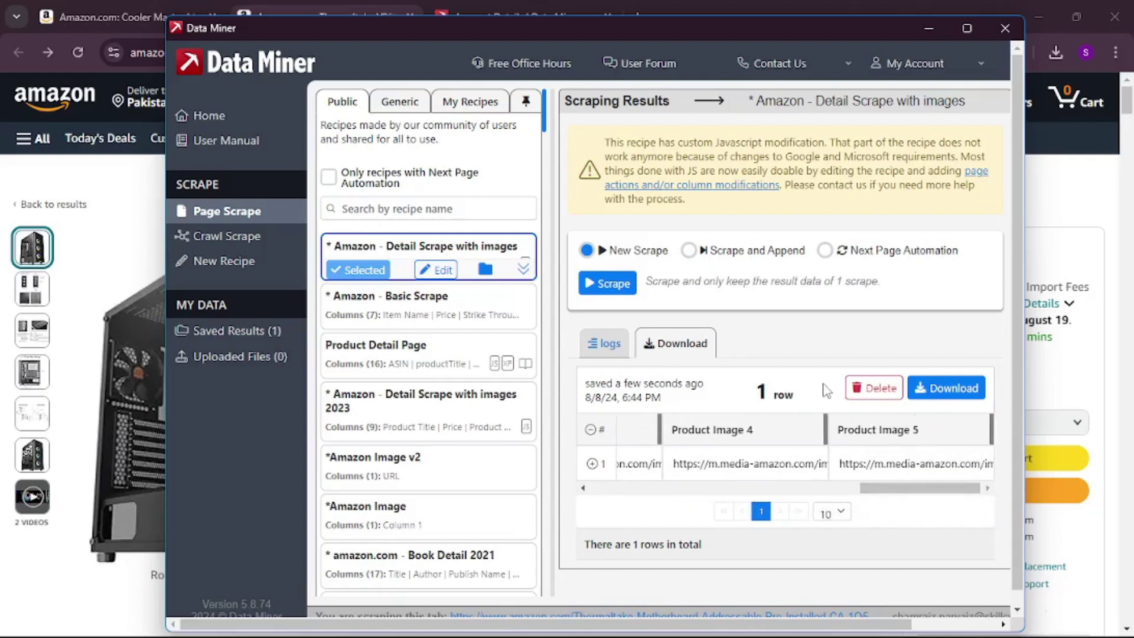
click(915, 63)
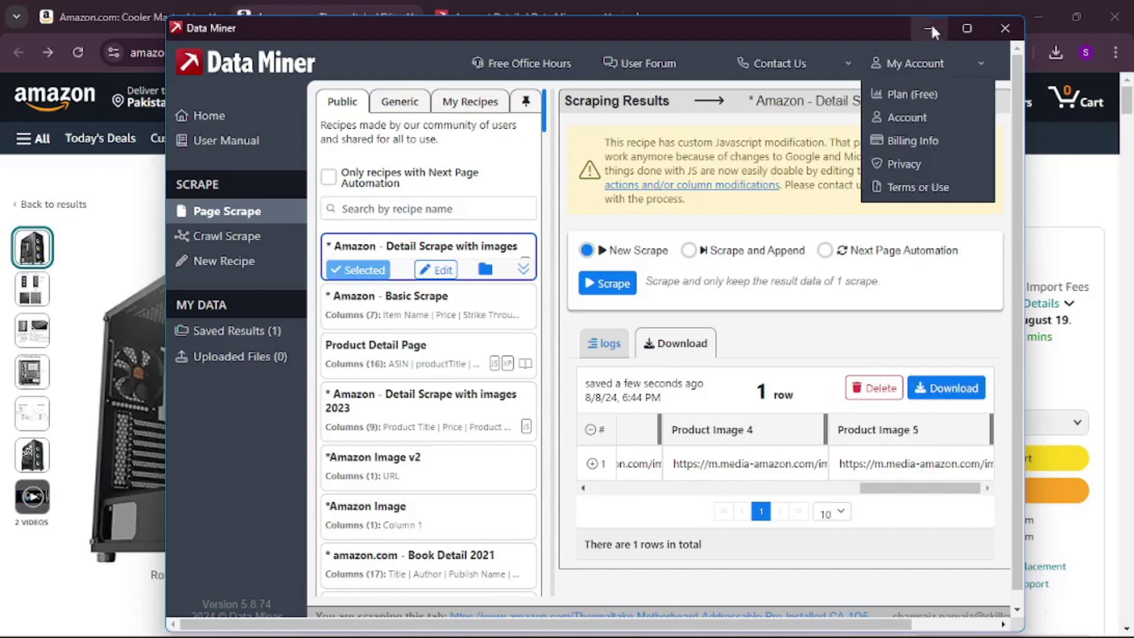
click(1003, 30)
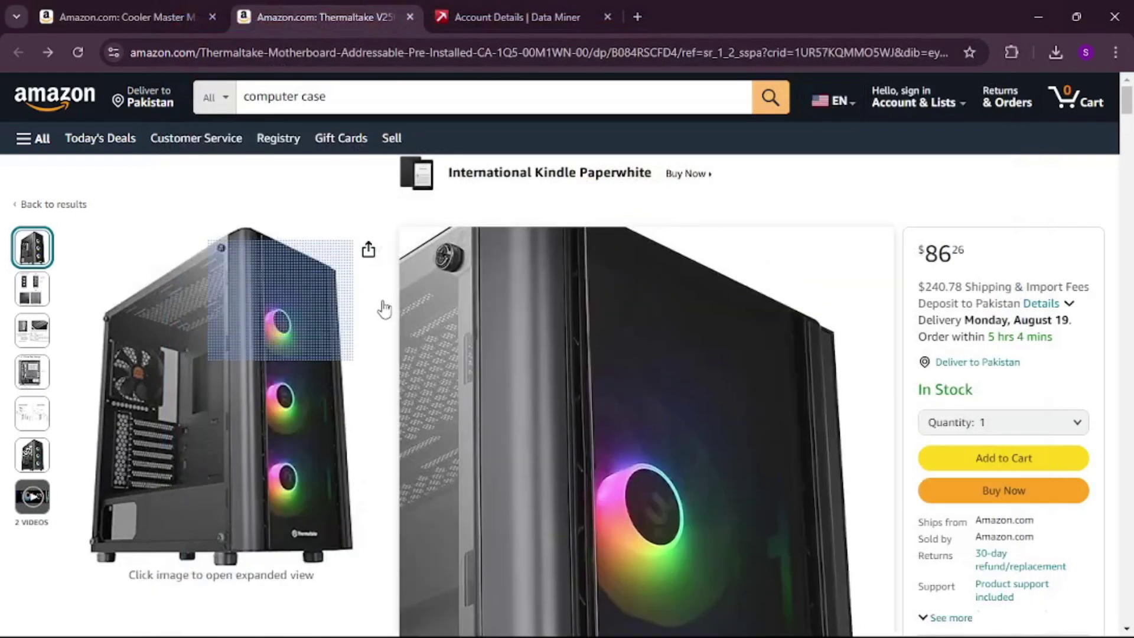
Go back to the Amazon search results for "computer case" and look over the listed products
key(alt+Left)
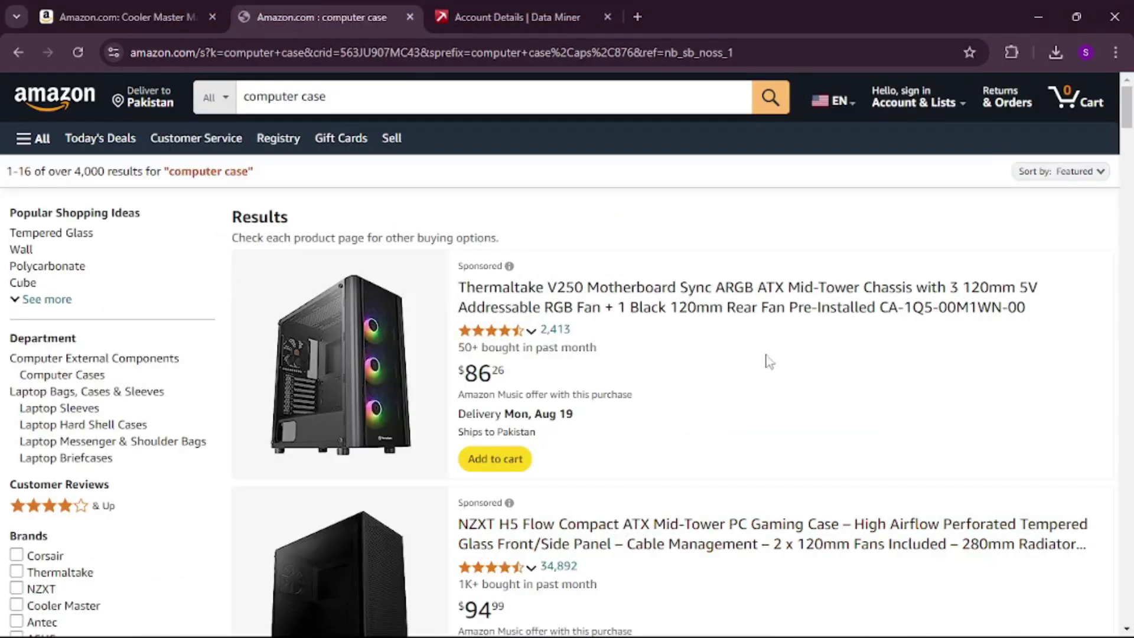
scroll(708, 369, down, 20)
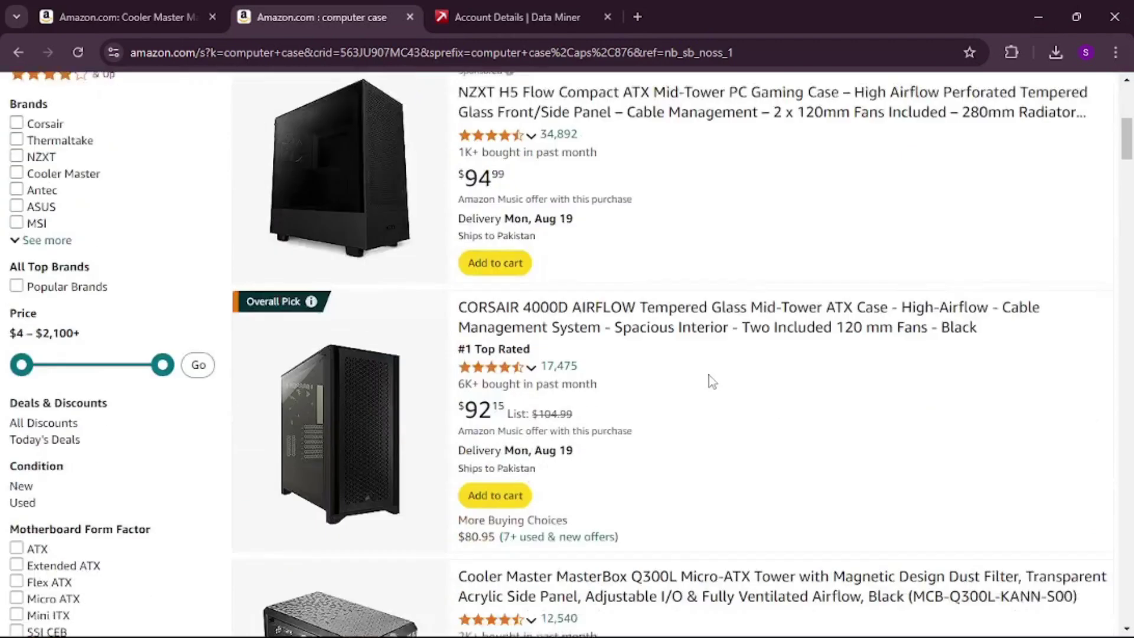
scroll(722, 397, up, 20)
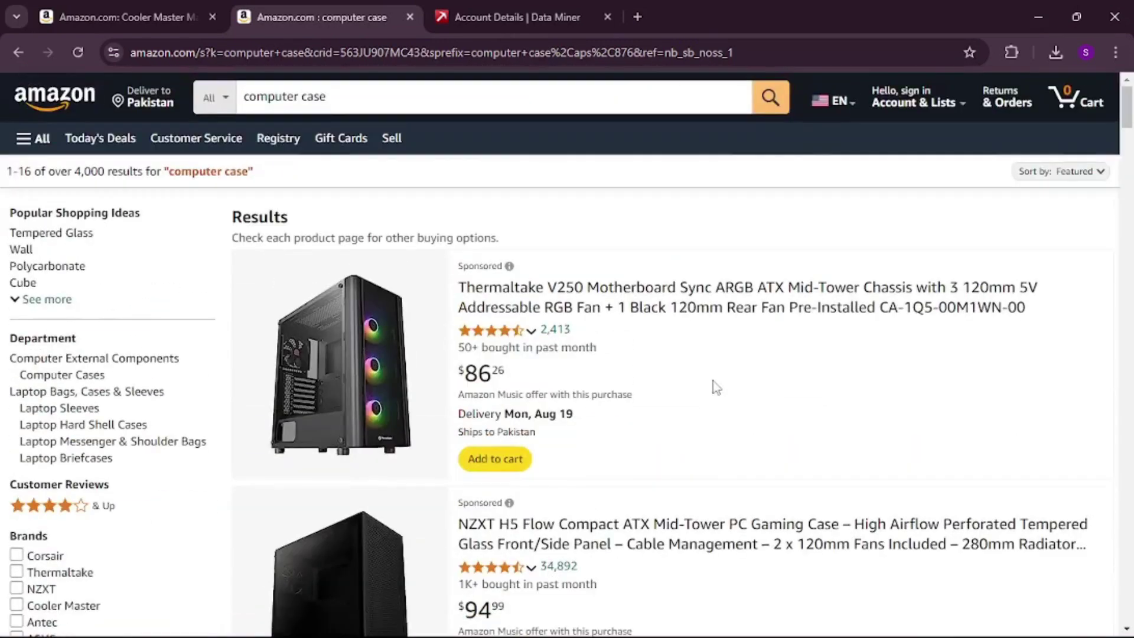
Run a Data Miner page scrape of the computer case results with the public recipe "amazon.com - TP Link List 2024"
click(1013, 52)
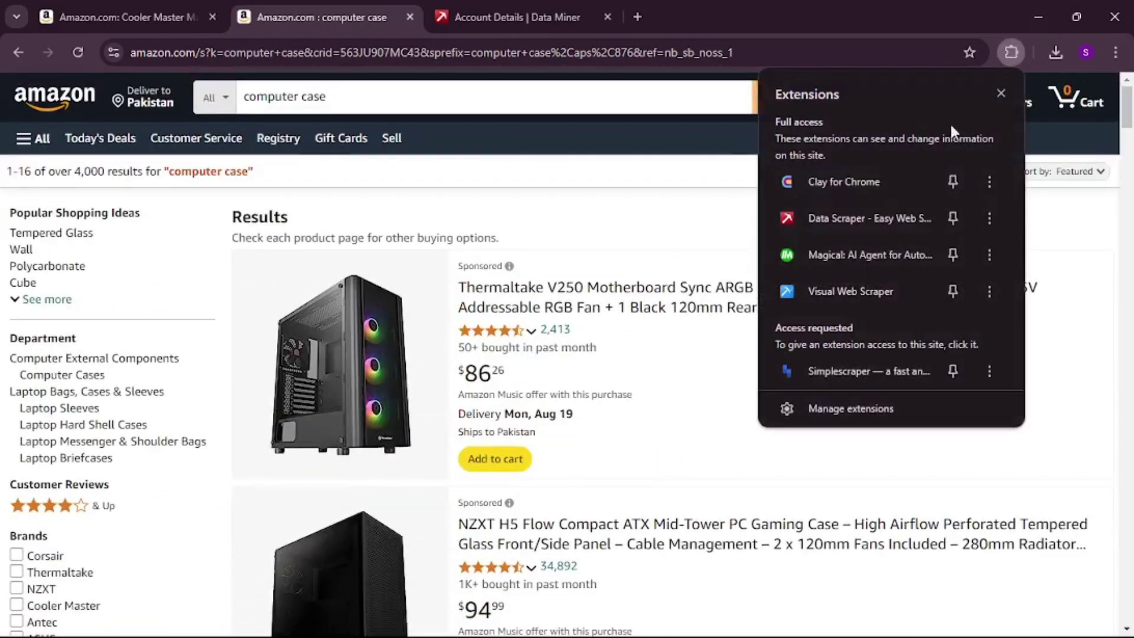
click(856, 219)
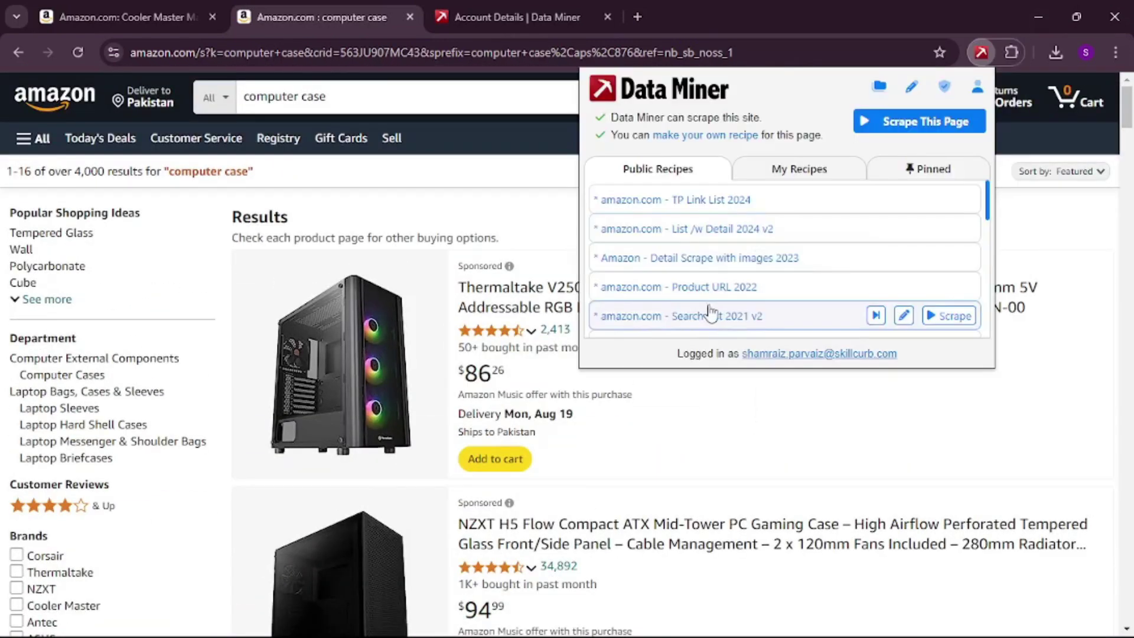
click(925, 121)
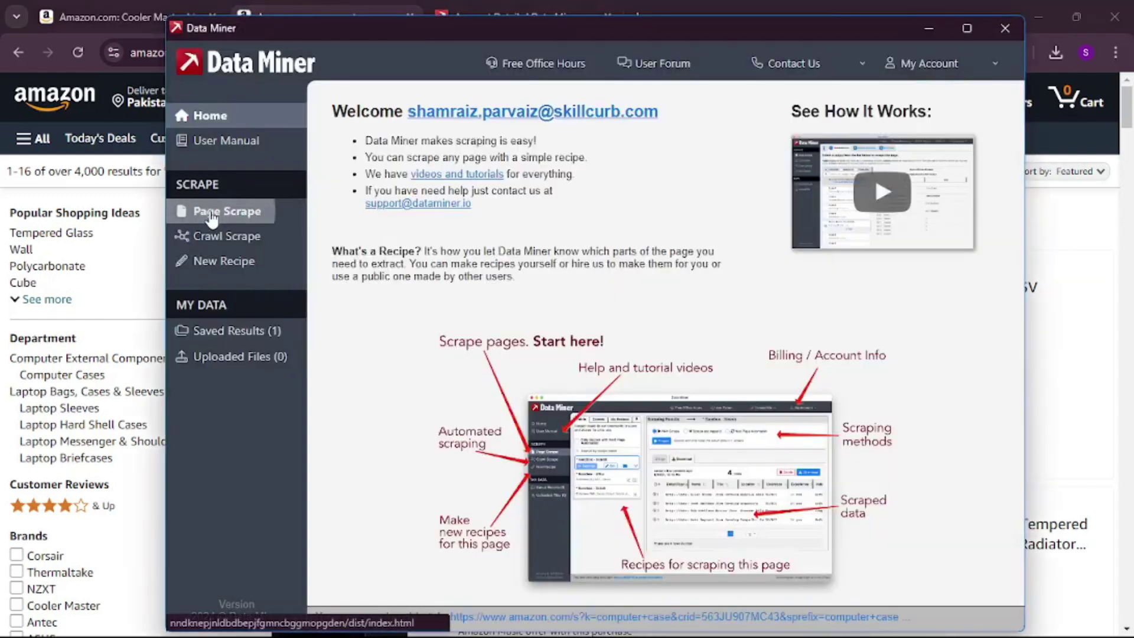
click(213, 219)
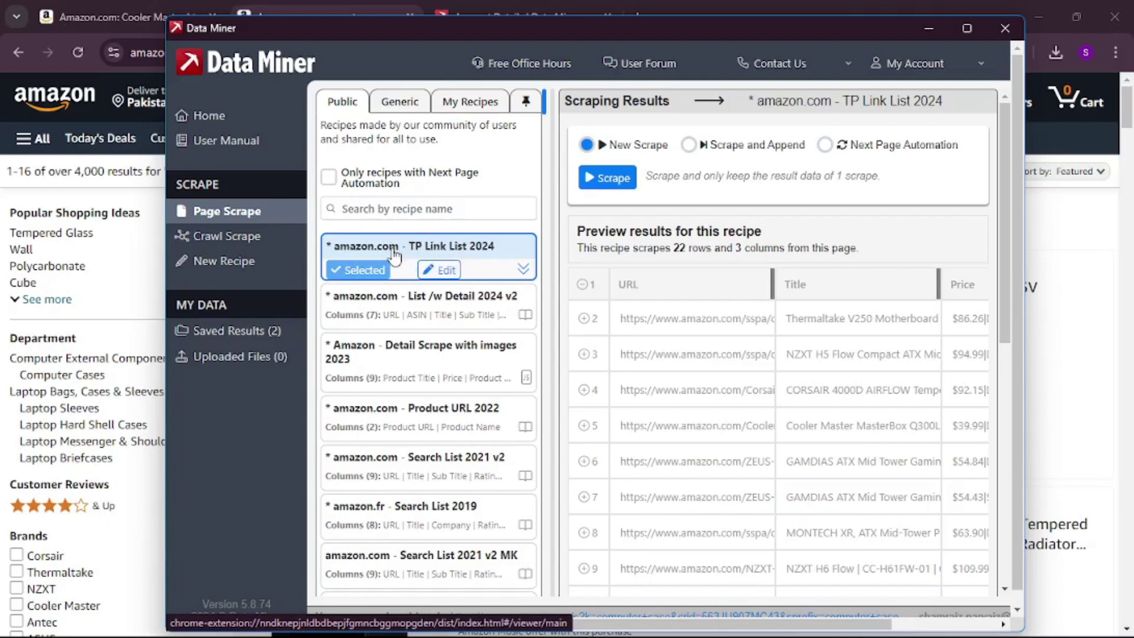
click(602, 183)
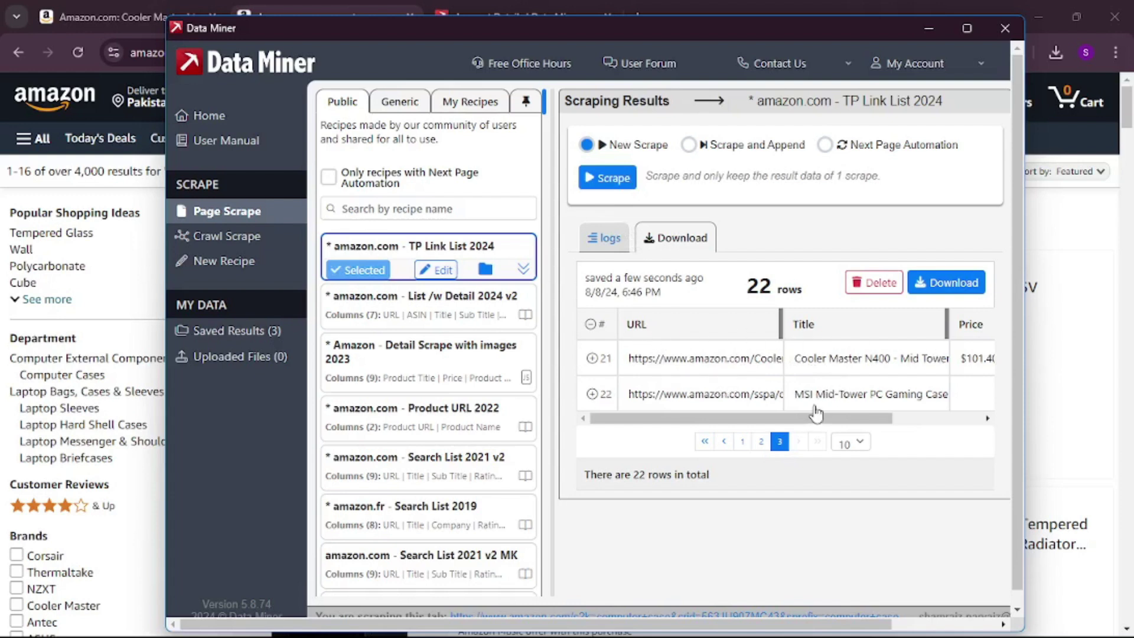
Review the scraped URL, Title and Price columns and return to the first page of rows
drag(816, 418, 933, 443)
scroll(919, 431, left, 5)
scroll(945, 366, down, 1)
scroll(880, 350, up, 1)
click(742, 442)
Download the scraped rows as an Excel file, allowing the extension to manage downloads
click(939, 286)
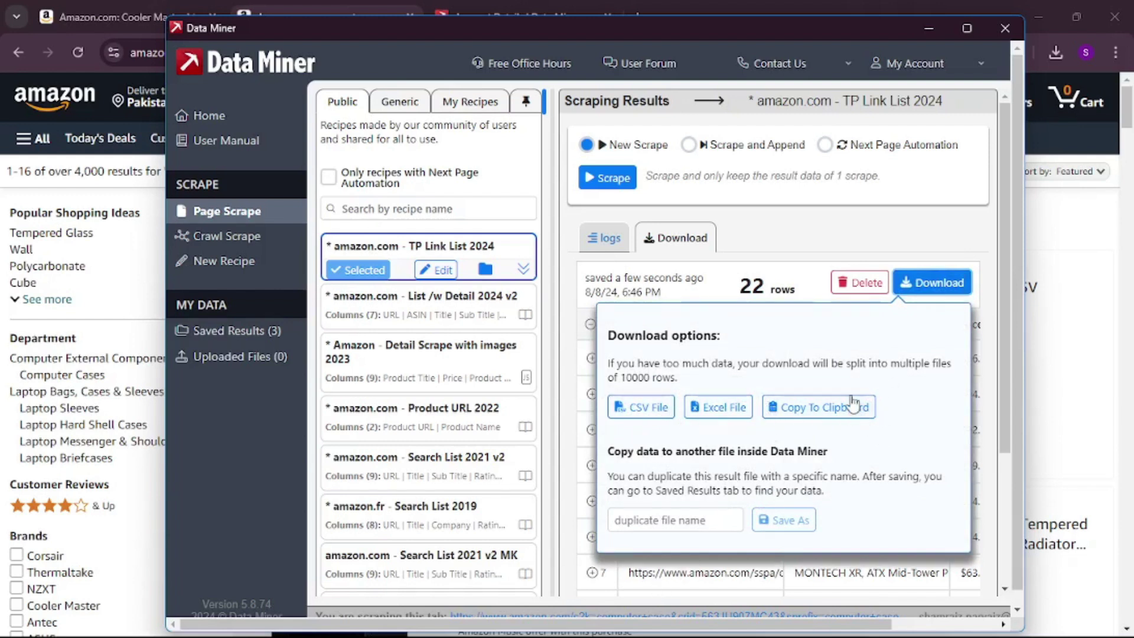
click(713, 410)
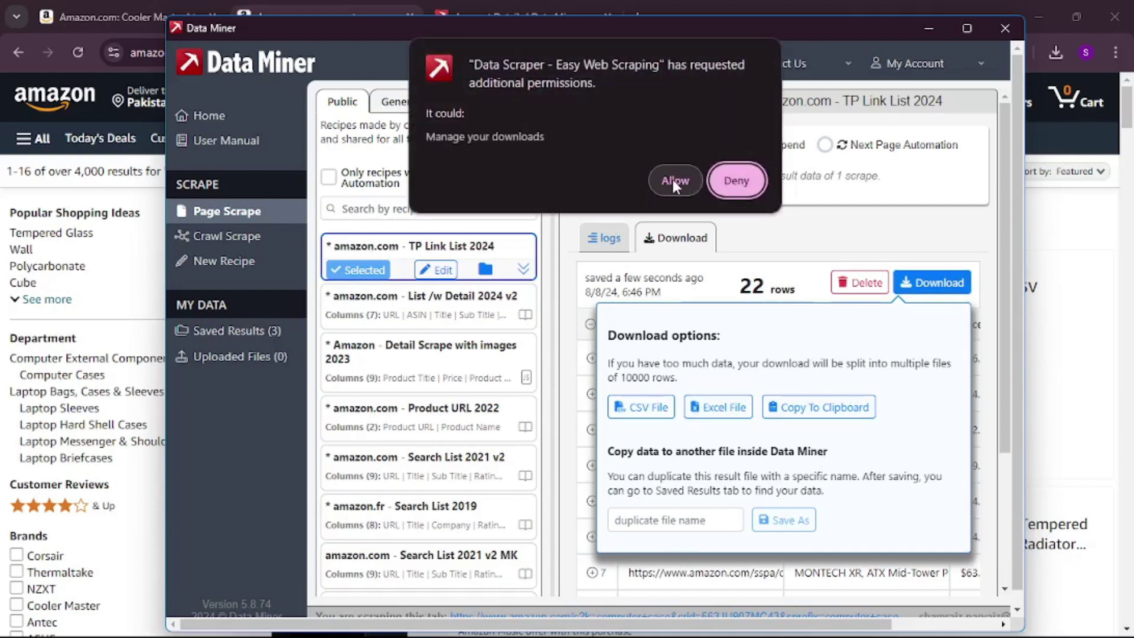
click(674, 181)
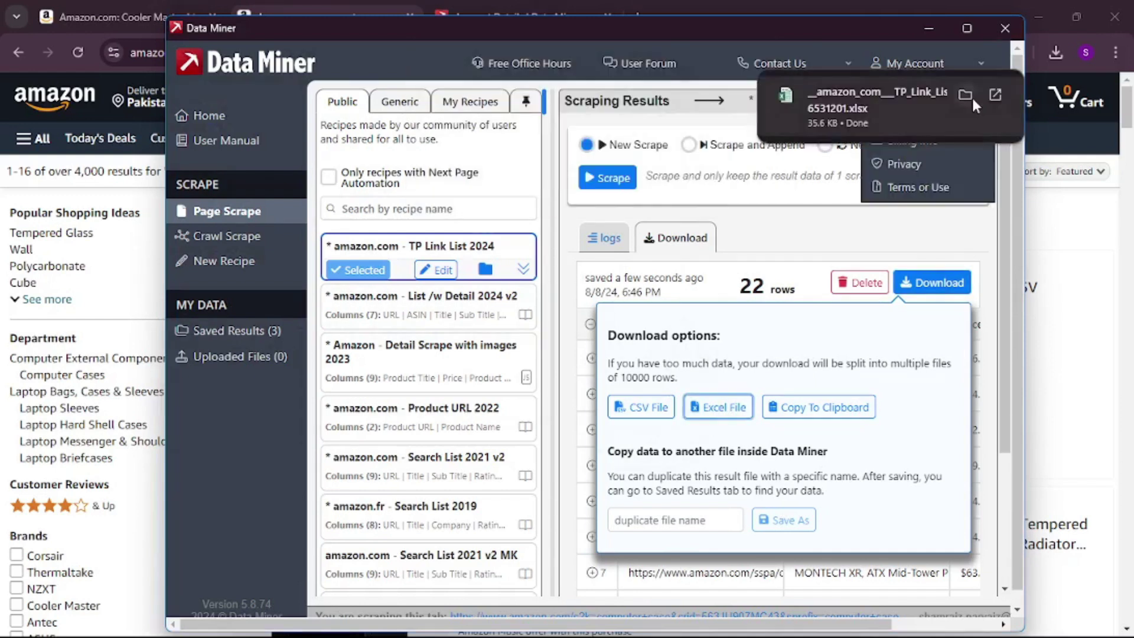
Open the downloaded TP Link List workbook in Excel, check its URL, Title and Price columns, and close it
click(837, 105)
drag(84, 100, 316, 100)
drag(376, 101, 445, 100)
click(426, 116)
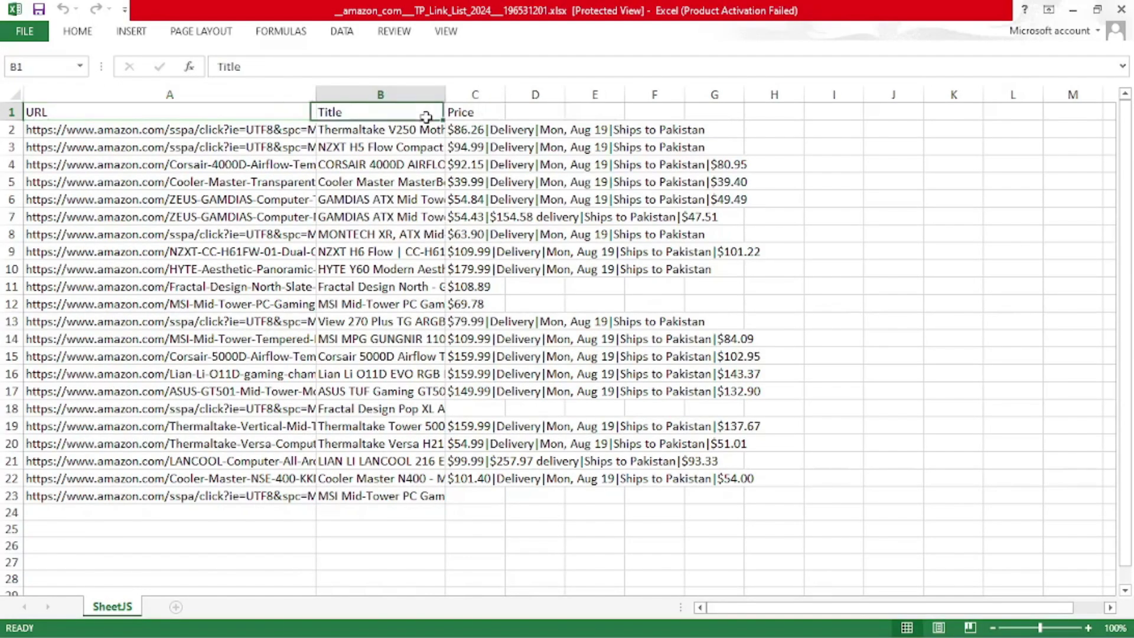
click(475, 112)
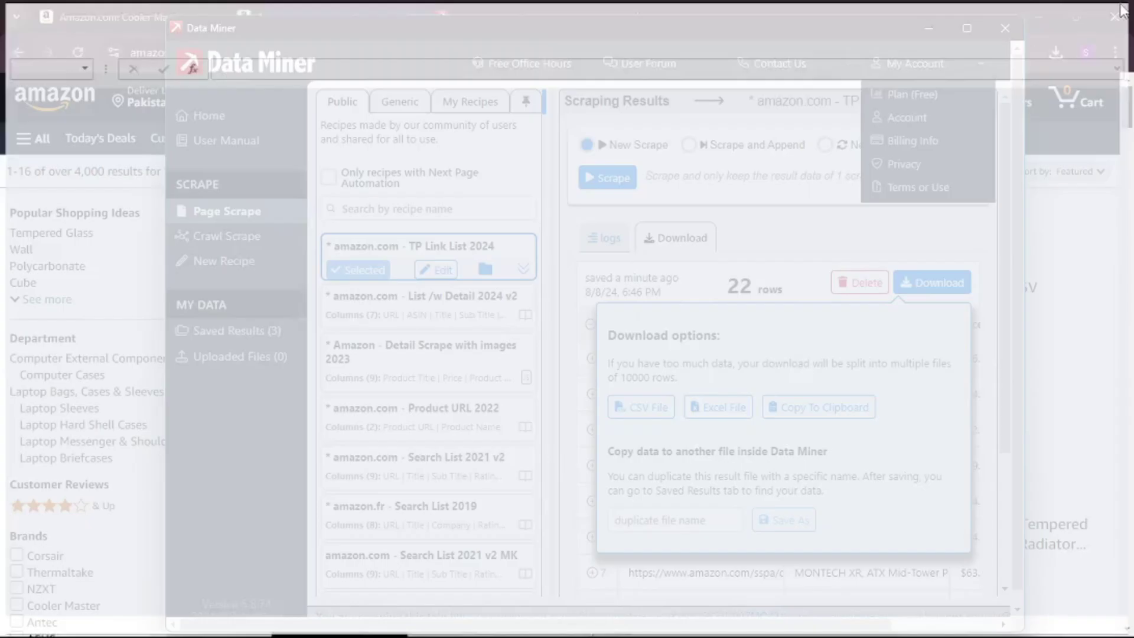
click(1121, 9)
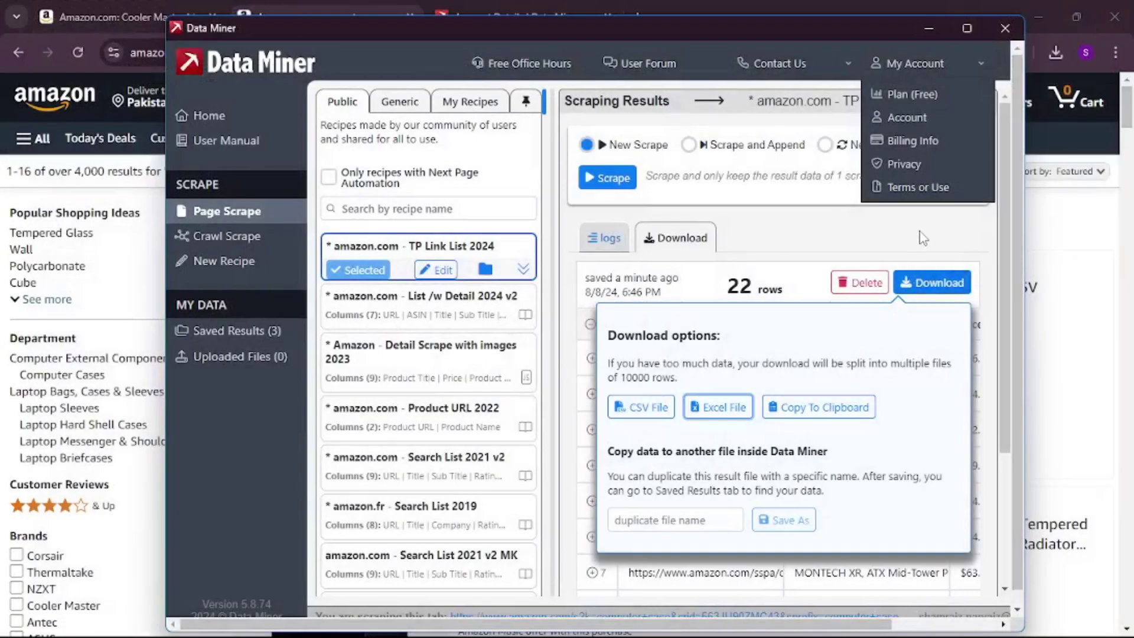
Close the Data Miner window and its account page, and return to the Cooler Master product page
click(1004, 28)
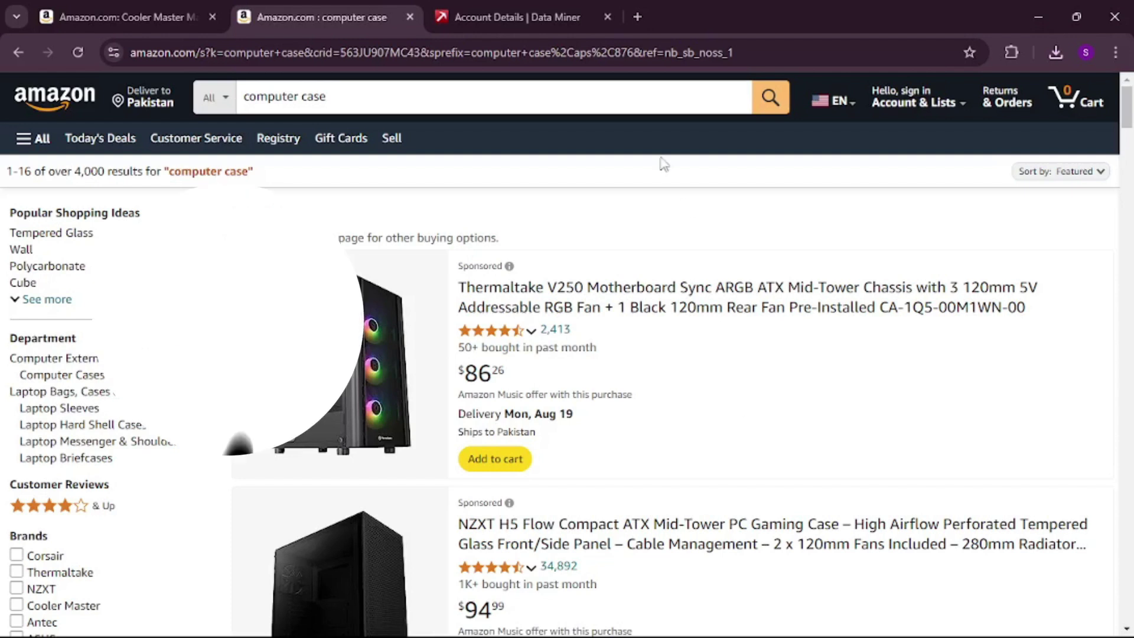
click(517, 17)
click(607, 16)
click(119, 17)
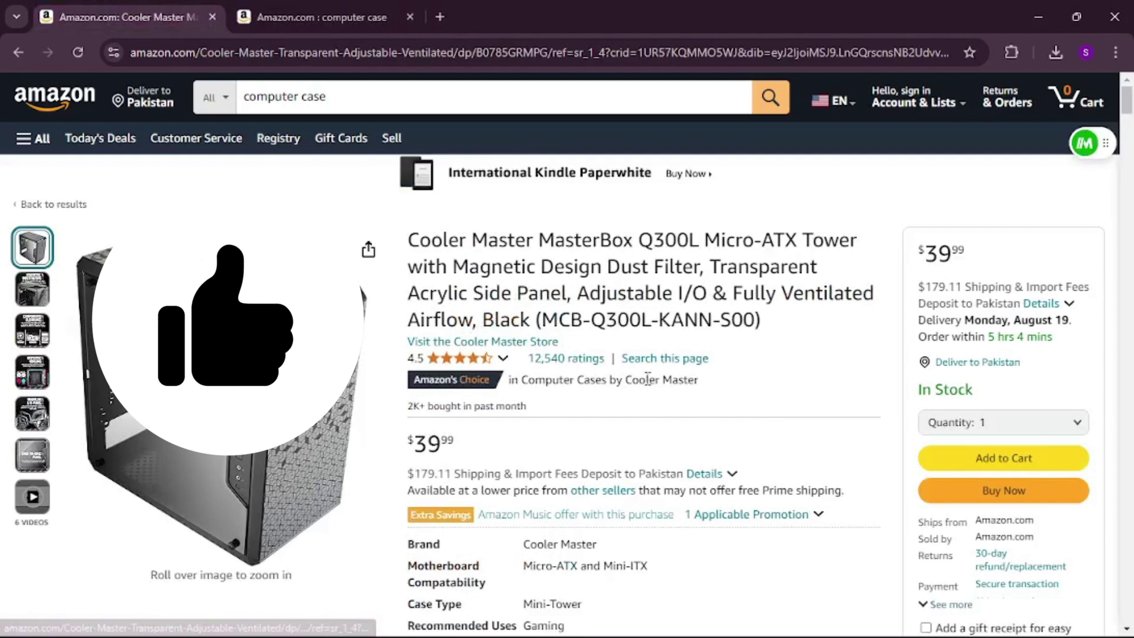